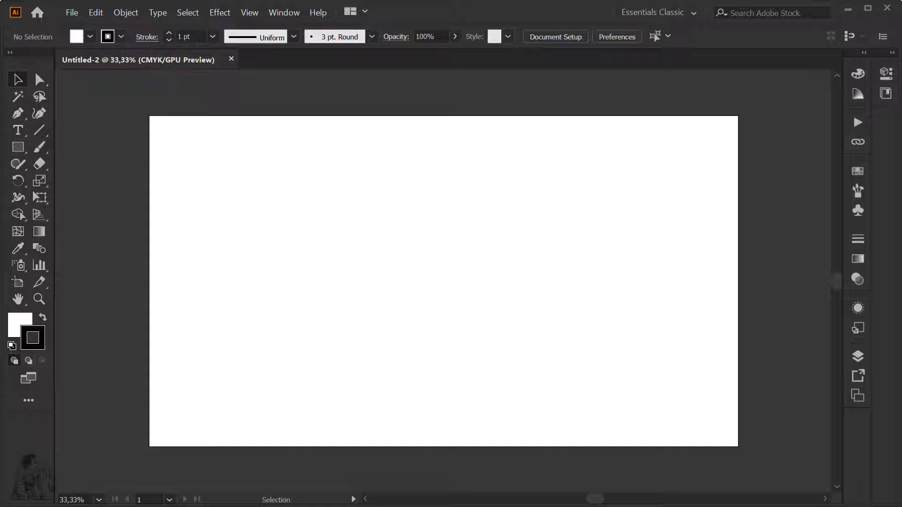
- Show the Appearance panel from the Window menu
click(284, 12)
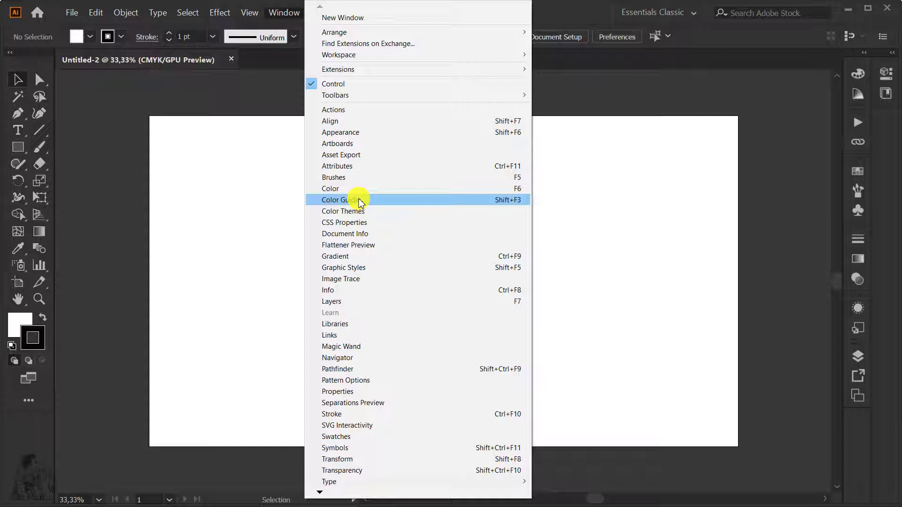
click(363, 134)
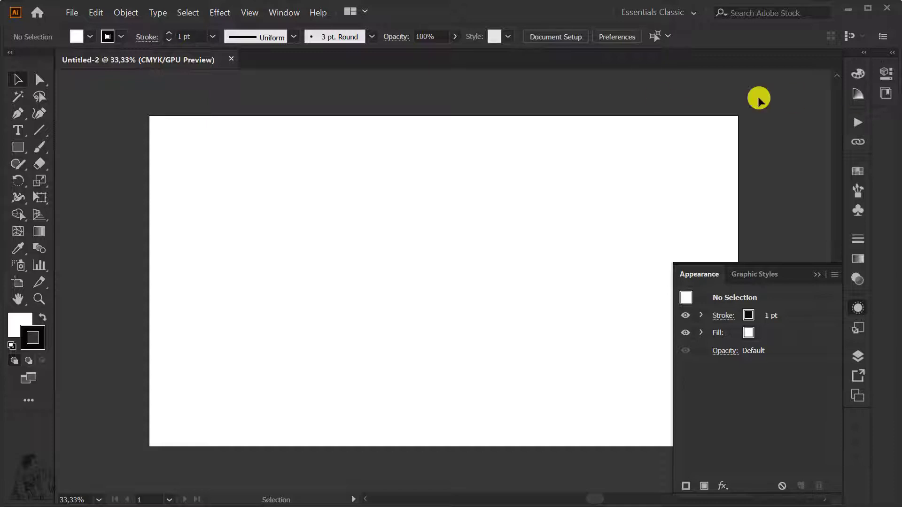
- Draw a square on the left of the artboard with a 10 pt black stroke
click(24, 149)
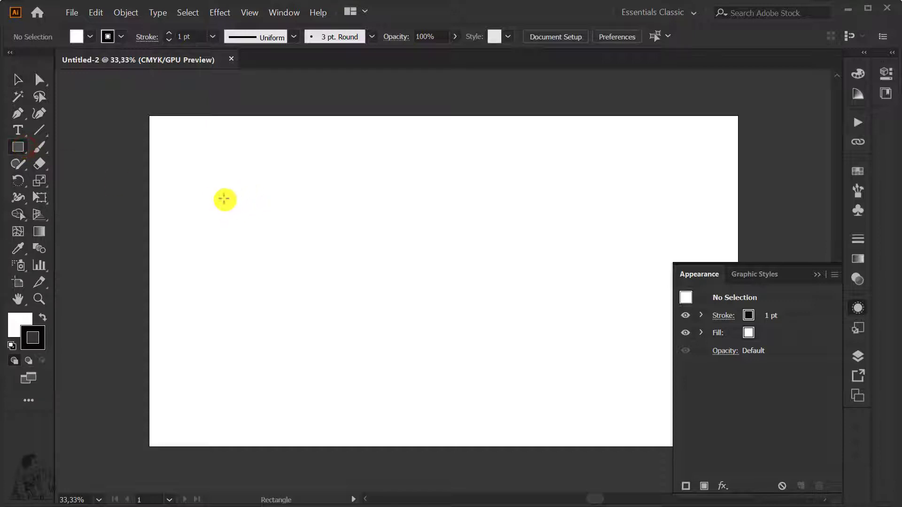
drag(225, 199, 415, 294)
key(v)
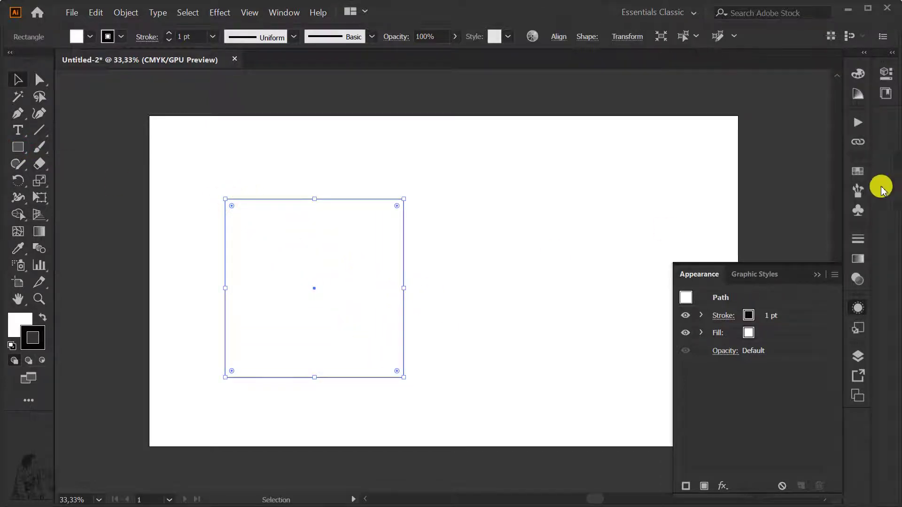
click(858, 171)
click(740, 210)
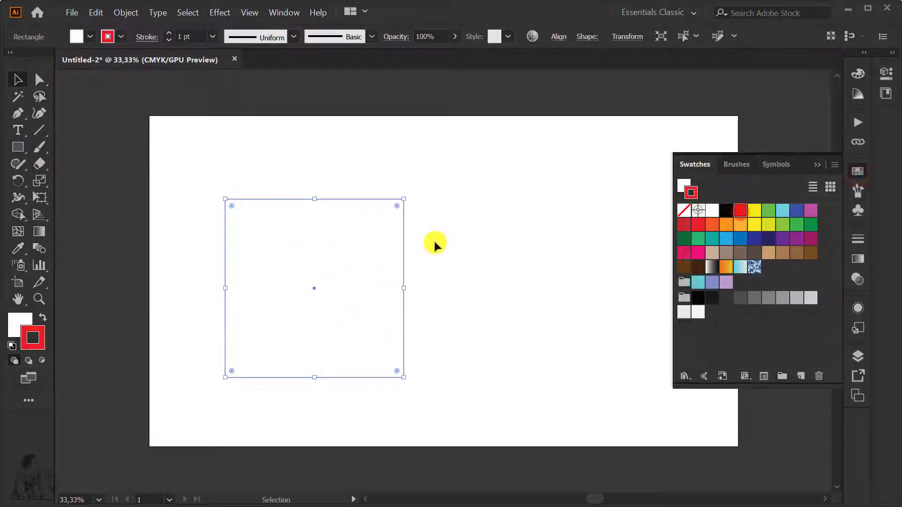
click(727, 210)
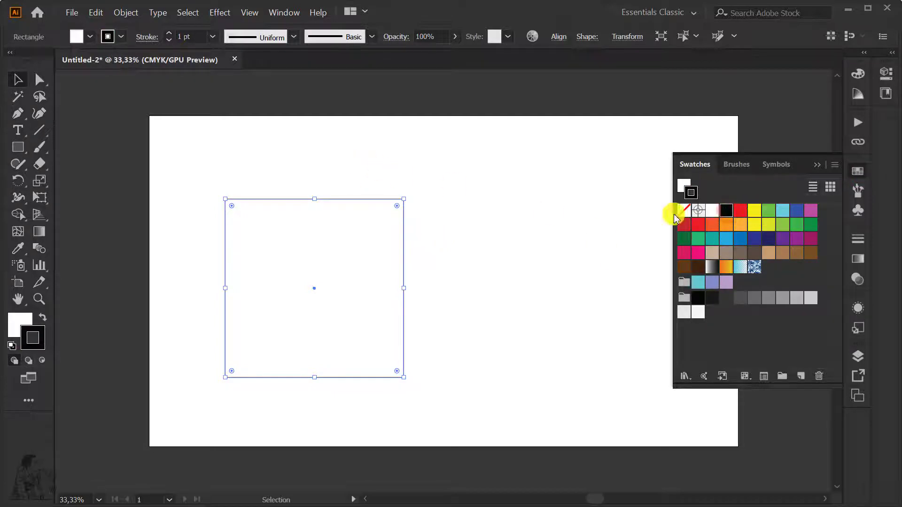
click(214, 38)
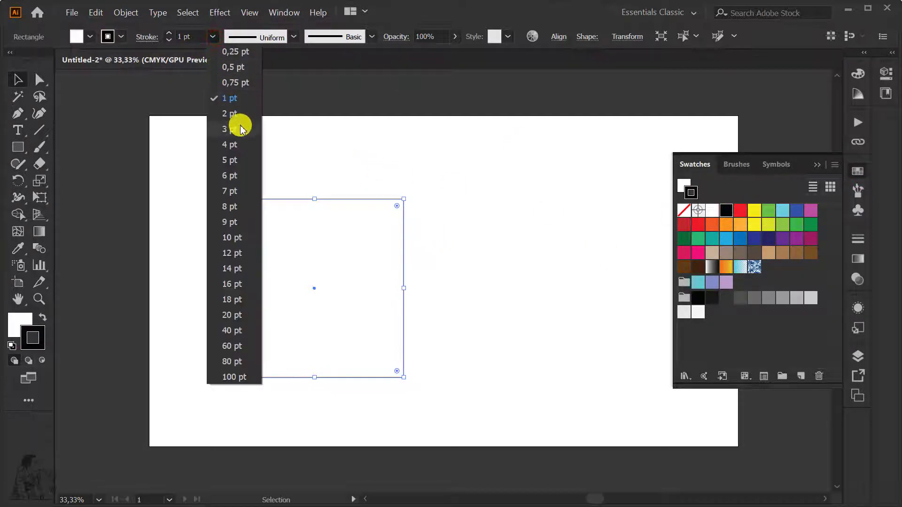
click(232, 238)
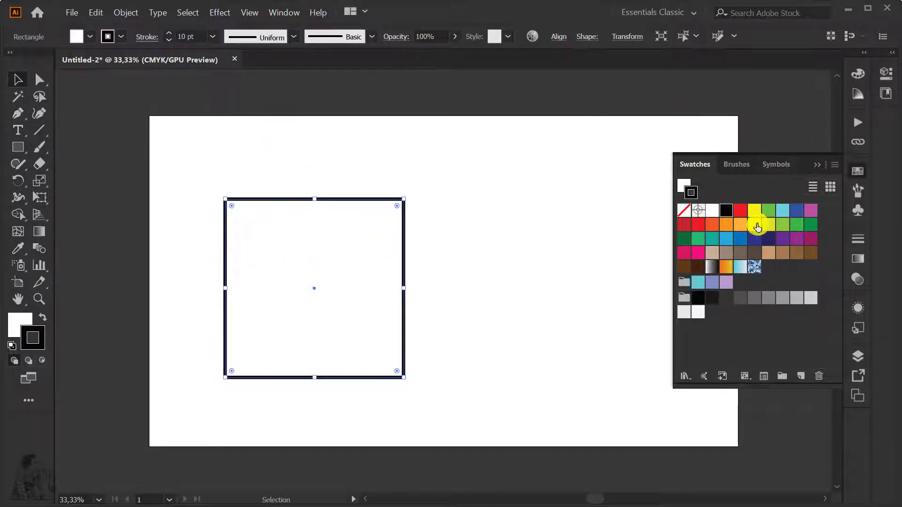
- Fill the square with orange instead of blue, then hide the swatches
click(683, 186)
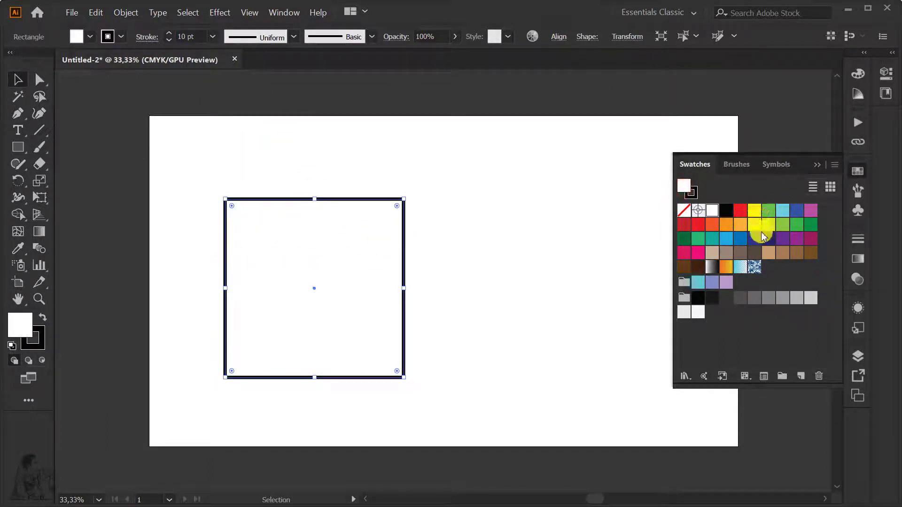
click(740, 238)
click(517, 233)
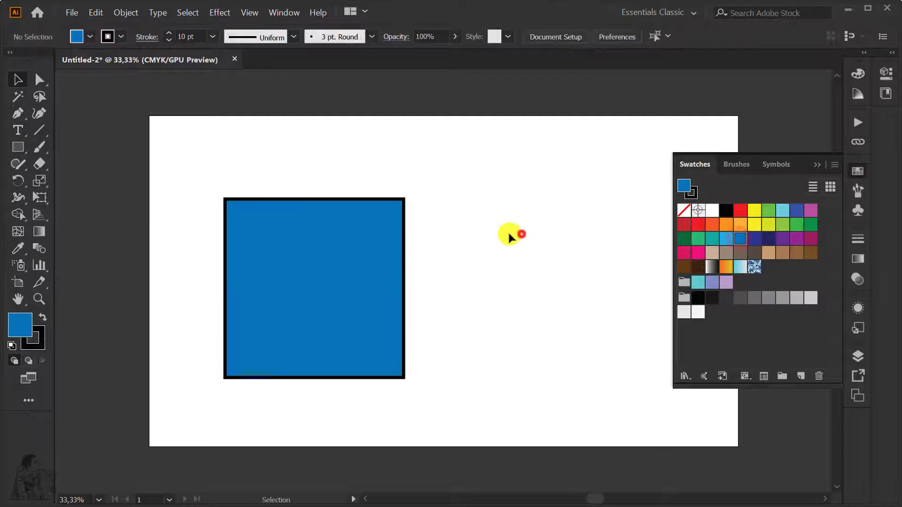
drag(478, 306, 441, 253)
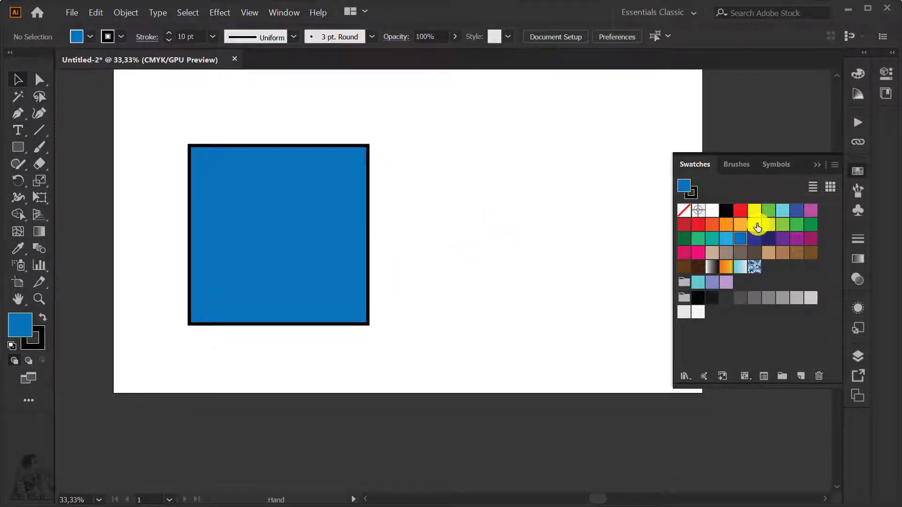
click(362, 202)
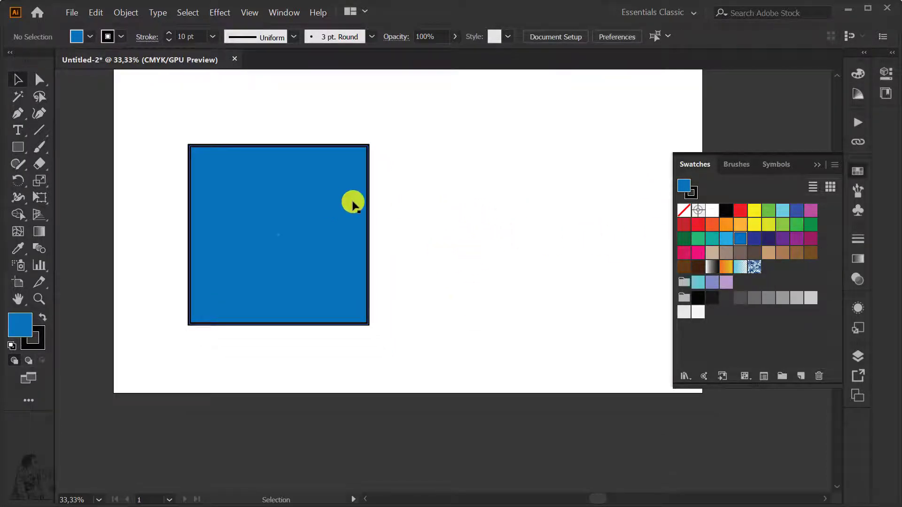
click(726, 225)
click(561, 209)
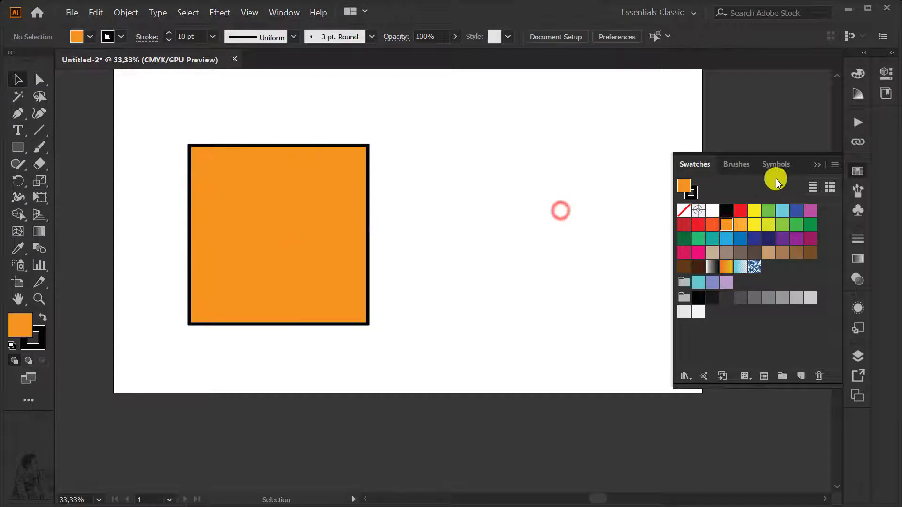
click(820, 167)
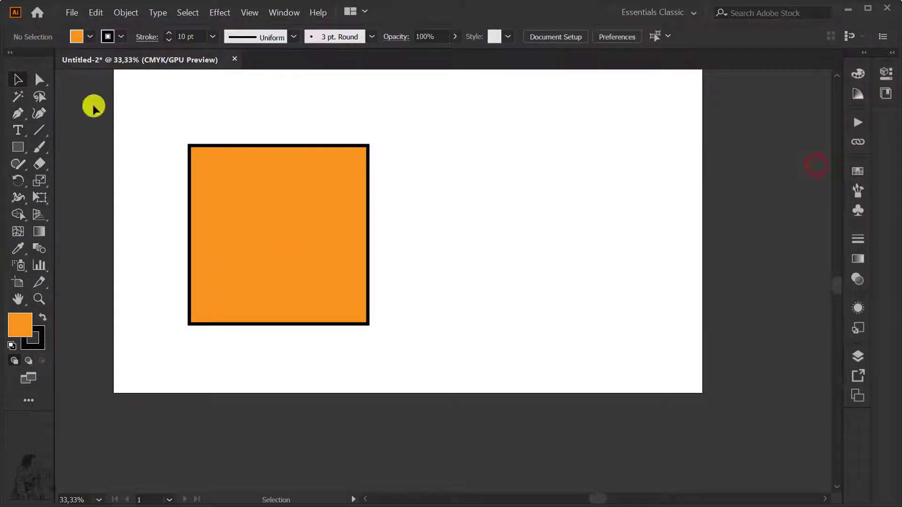
- Draw a horizontal black line at the upper right of the artboard
click(39, 129)
drag(433, 132, 593, 131)
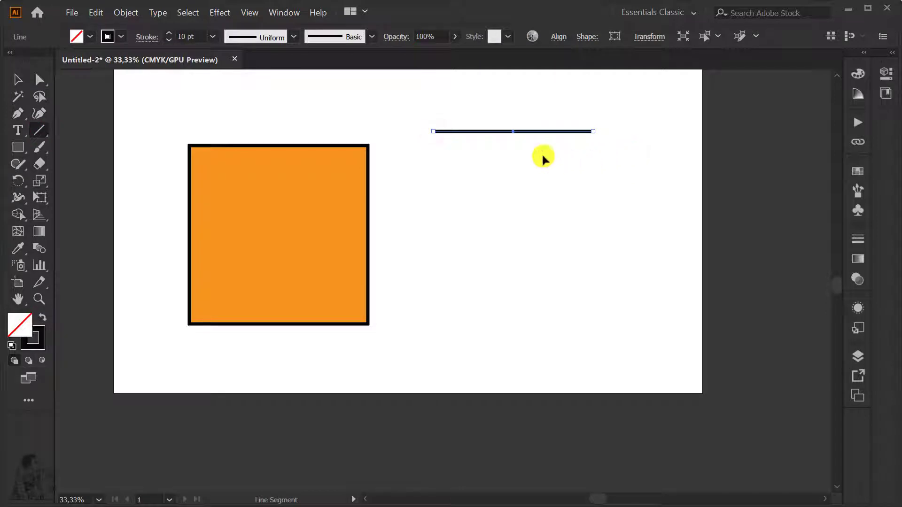
key(v)
click(502, 189)
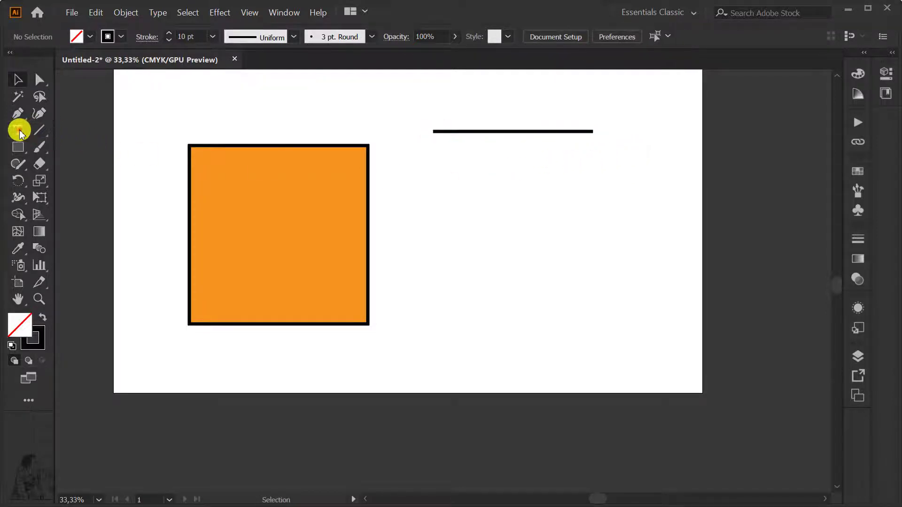
- Add a text label below the line, enlarge it, and move it up near the line
click(465, 212)
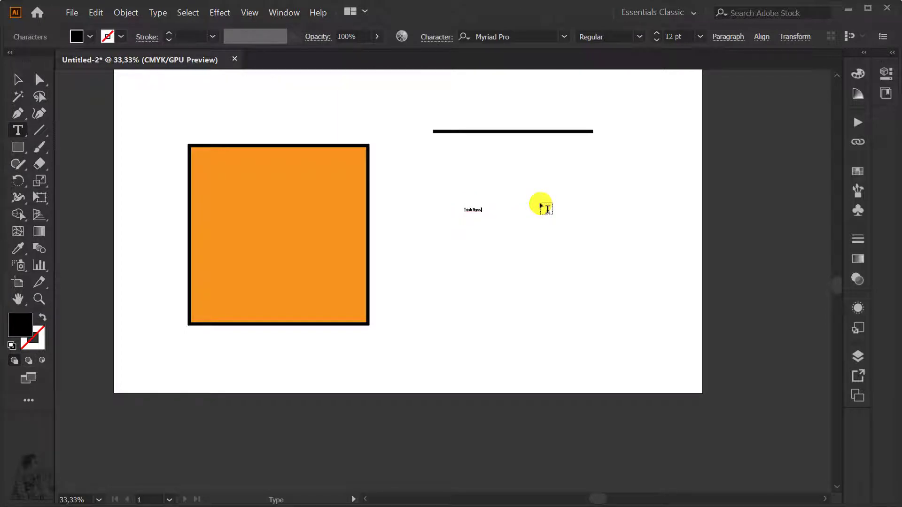
key(Escape)
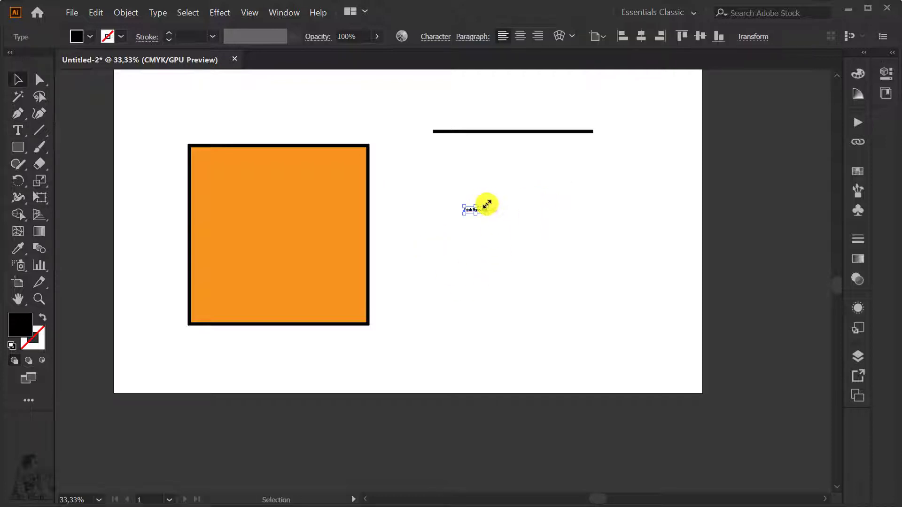
mouse_move(486, 205)
mouse_down()
mouse_move(611, 199)
mouse_move(582, 246)
mouse_move(578, 286)
mouse_move(541, 292)
mouse_move(546, 286)
mouse_up()
click(576, 232)
drag(558, 217, 585, 209)
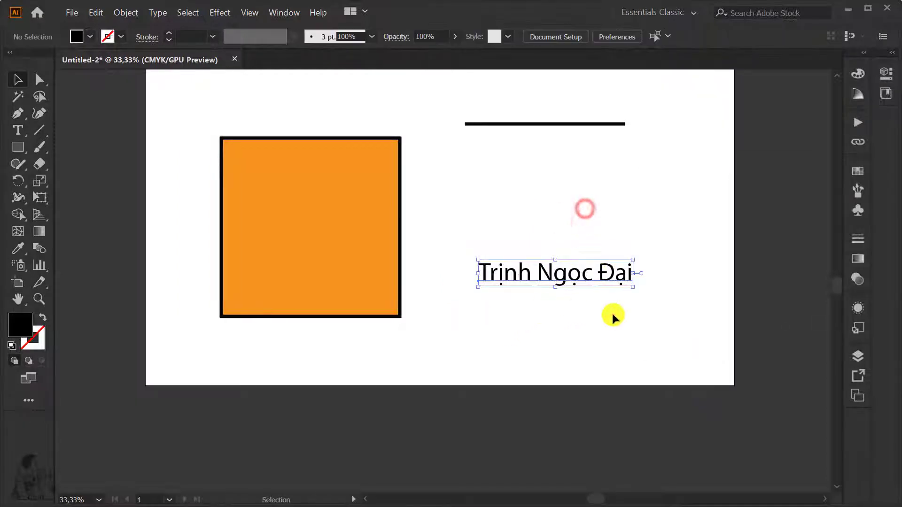
- Start a Drop Shadow on the text with Multiply blend mode and preview enabled
click(598, 270)
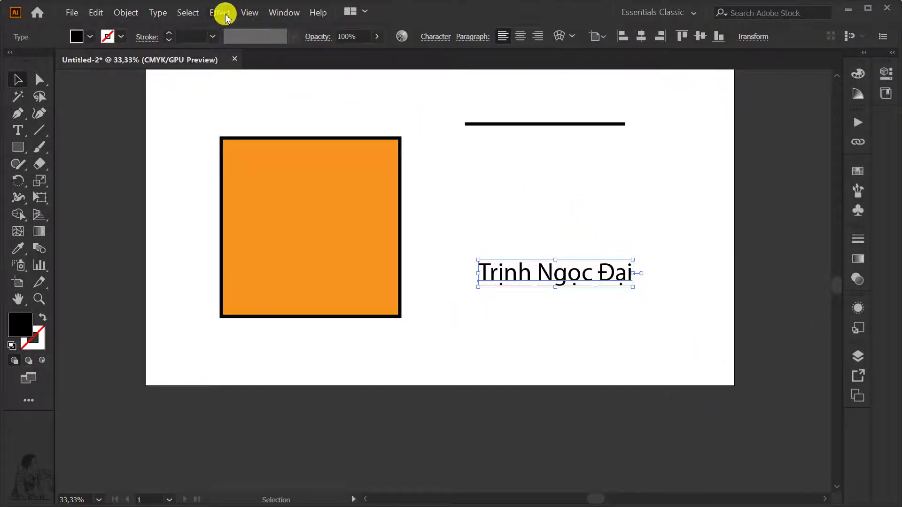
click(224, 13)
mouse_move(268, 165)
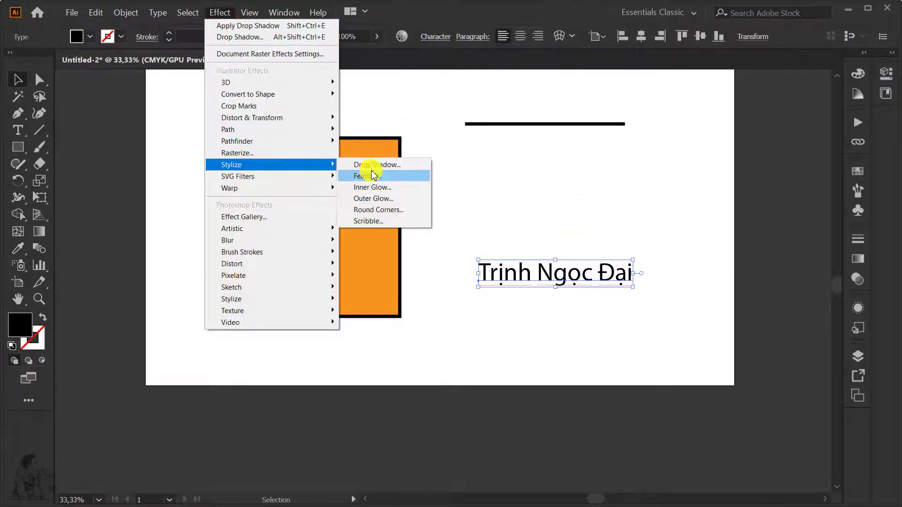
click(376, 164)
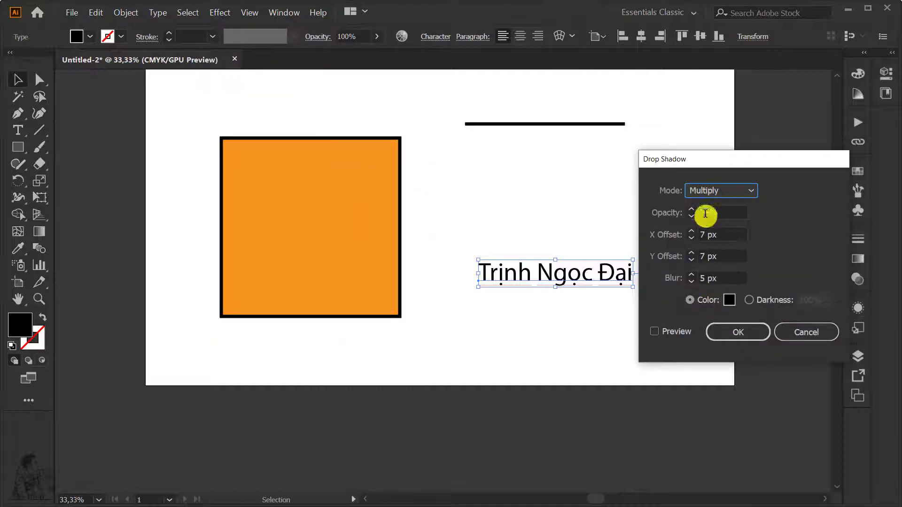
click(705, 190)
click(705, 227)
click(655, 332)
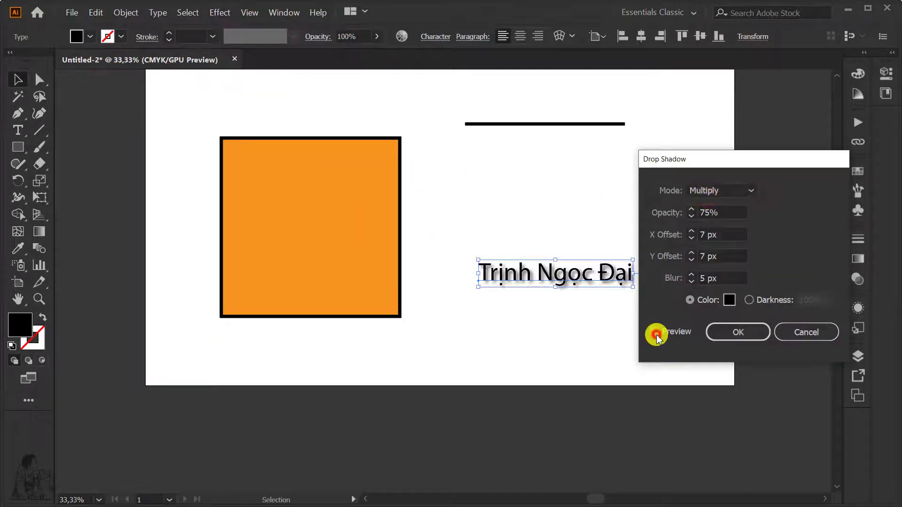
- Raise the shadow's Y offset so it falls further down, and apply it
click(738, 333)
drag(741, 334, 694, 260)
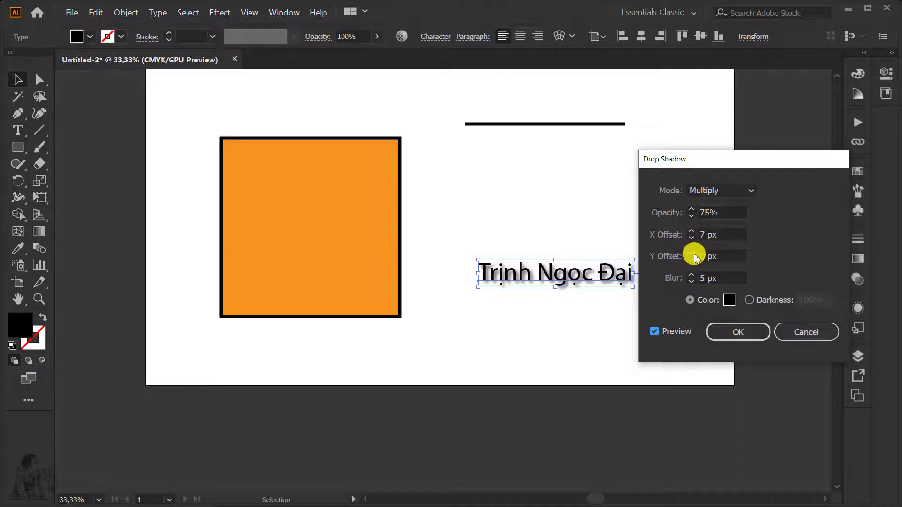
click(694, 258)
click(694, 258)
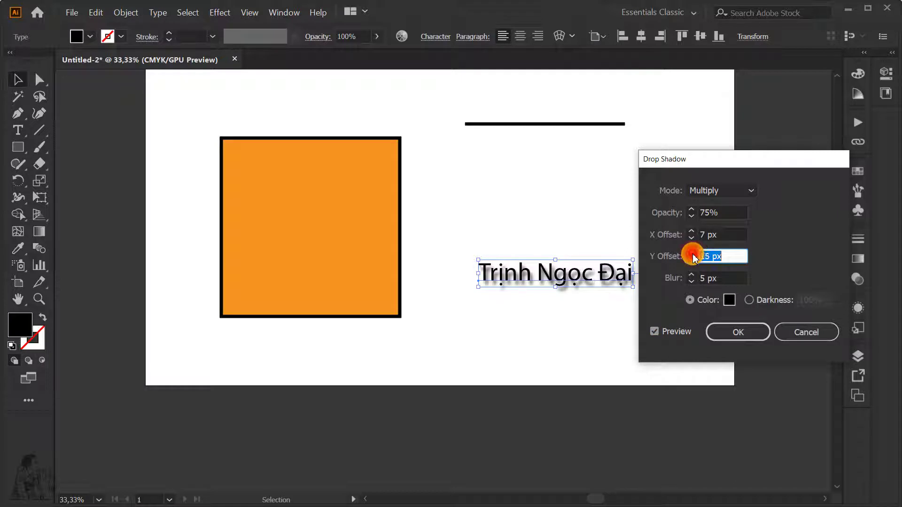
click(693, 257)
click(741, 332)
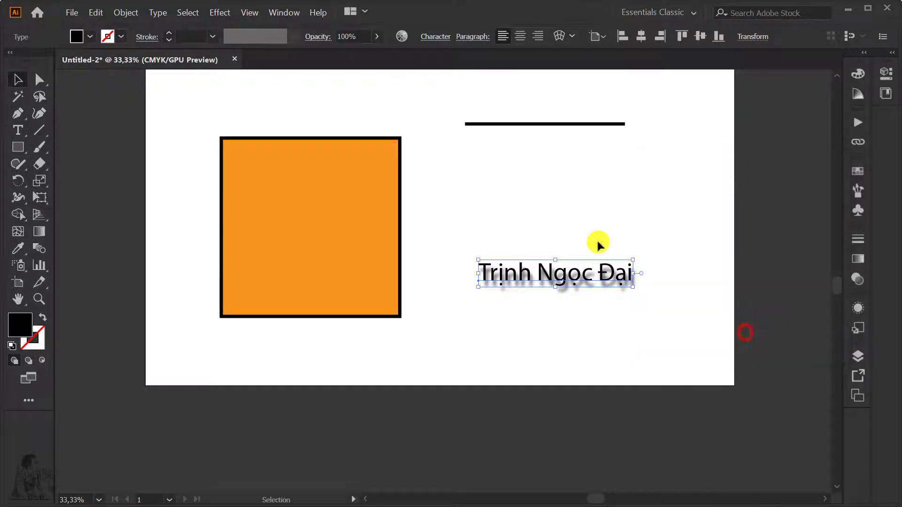
click(599, 222)
mouse_move(590, 242)
mouse_down()
mouse_move(588, 221)
mouse_move(630, 211)
mouse_up()
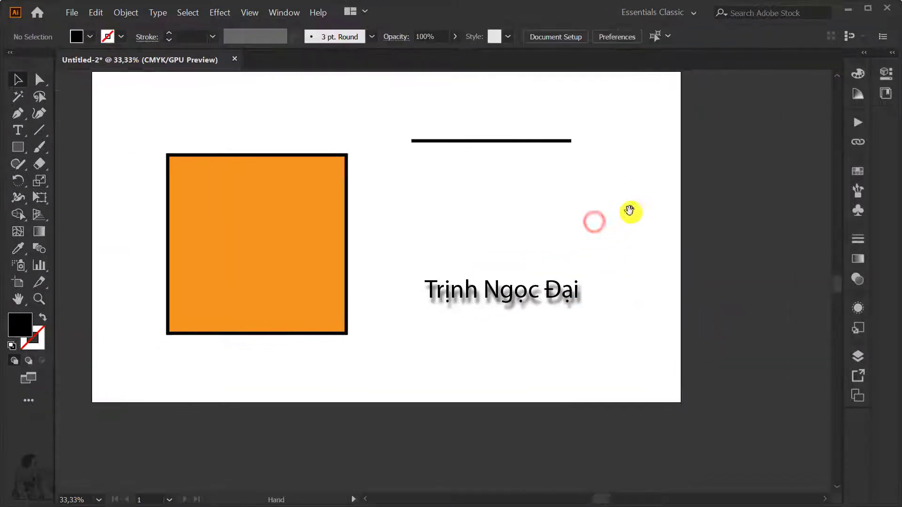
- Select the orange square so Appearance lists its 10 pt stroke and orange fill
click(282, 12)
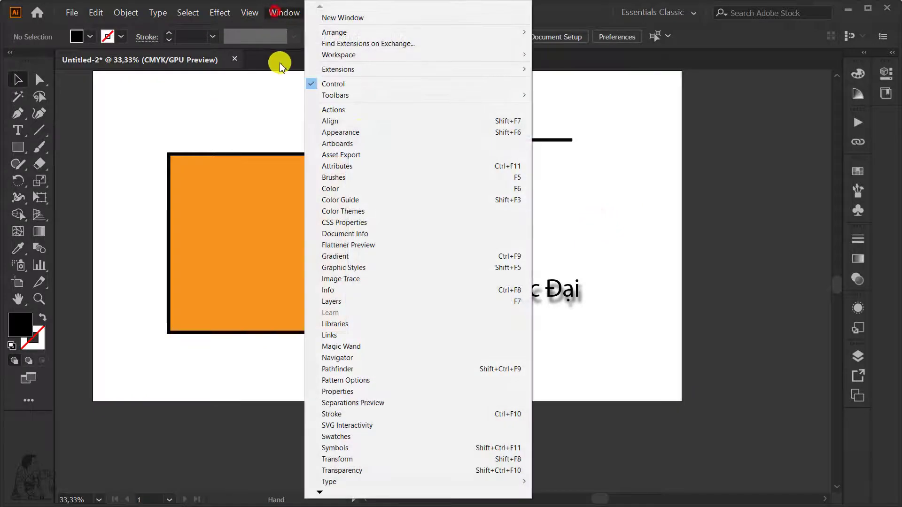
click(380, 135)
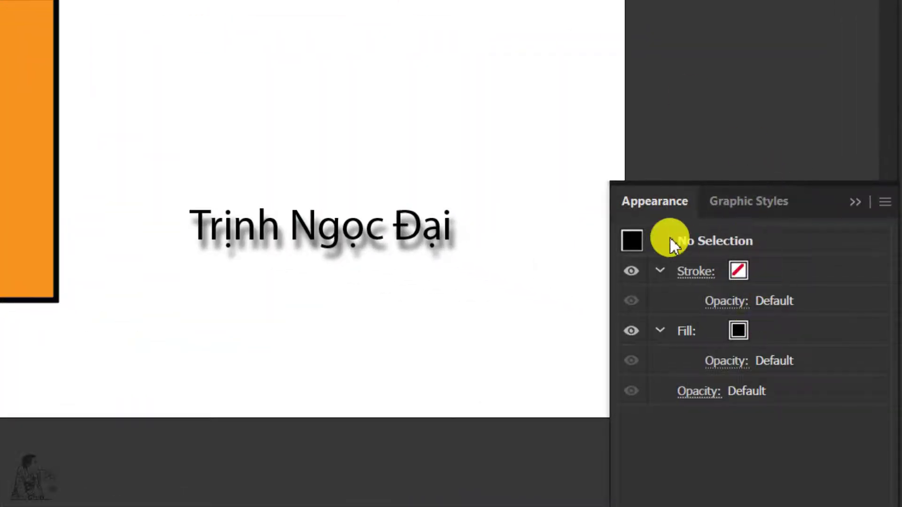
key(alt+w)
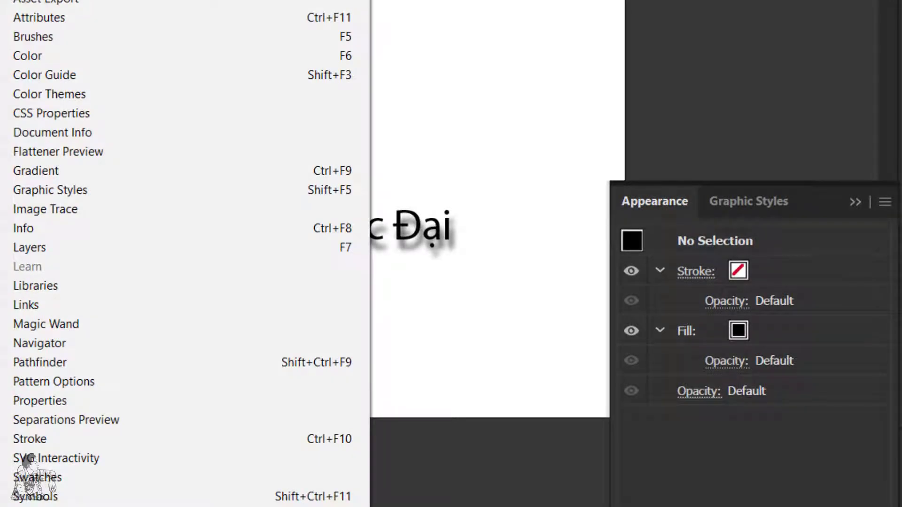
key(Escape)
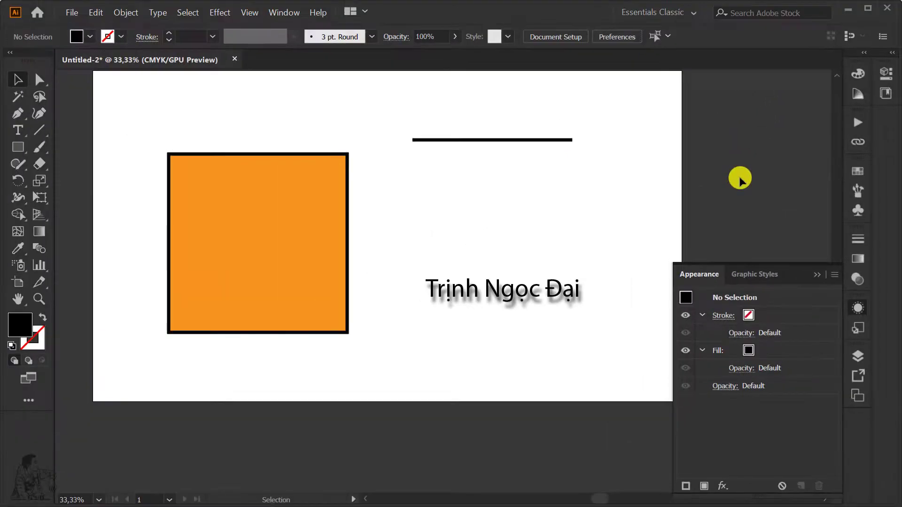
click(286, 219)
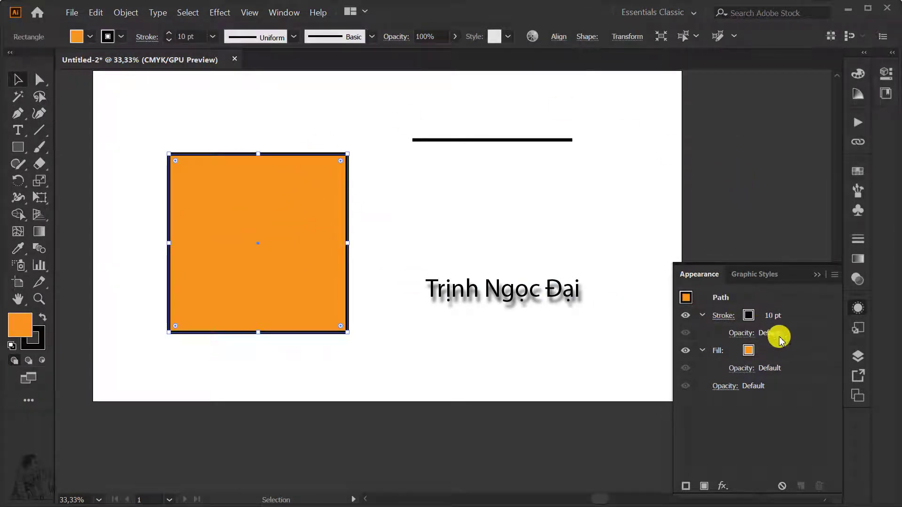
- Float the Appearance panel apart from Graphic Styles, clear of the artwork, and reselect the square
drag(700, 275, 510, 158)
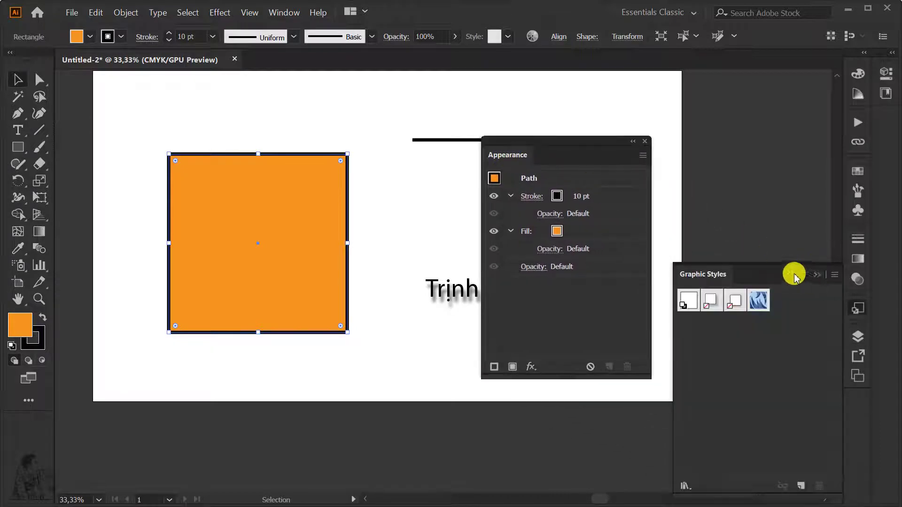
click(823, 276)
drag(571, 144, 687, 123)
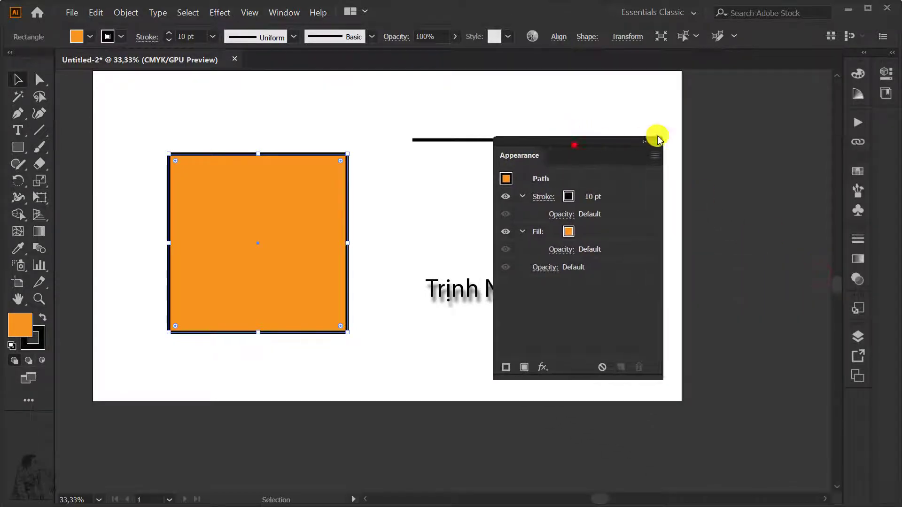
drag(429, 184, 352, 195)
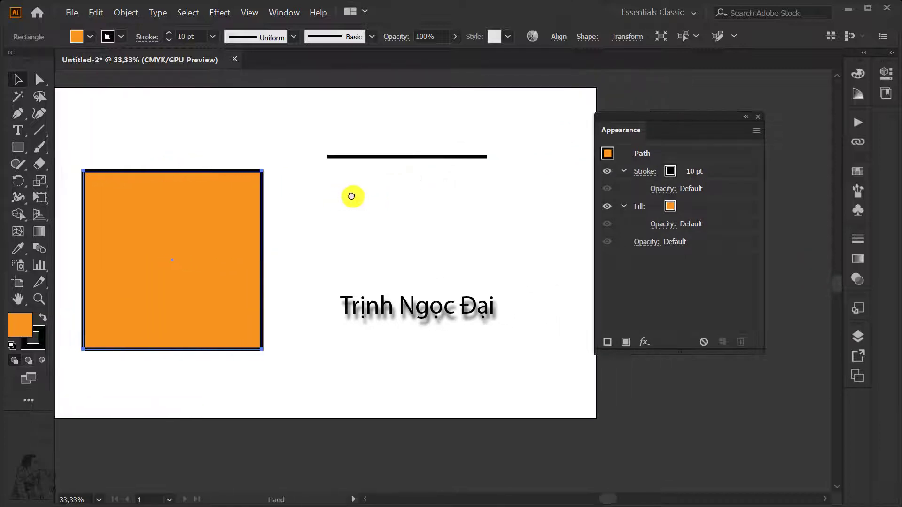
drag(719, 123, 634, 144)
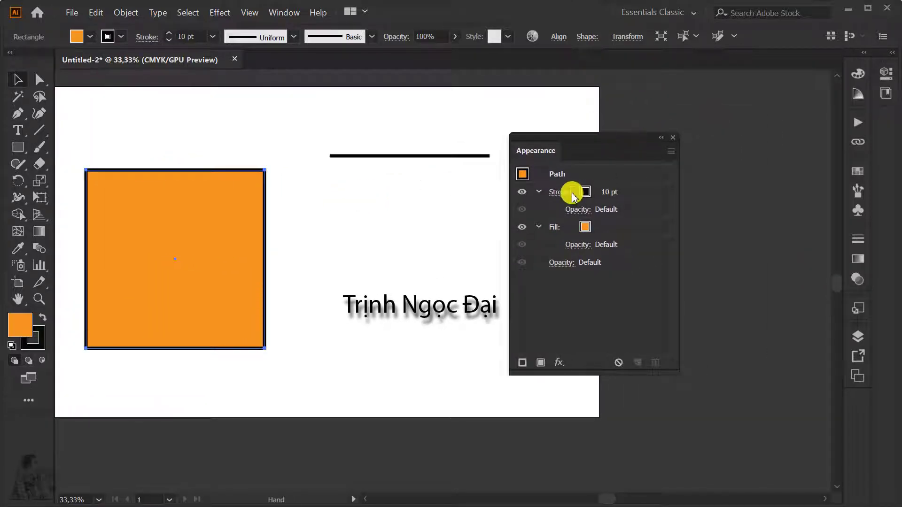
click(209, 196)
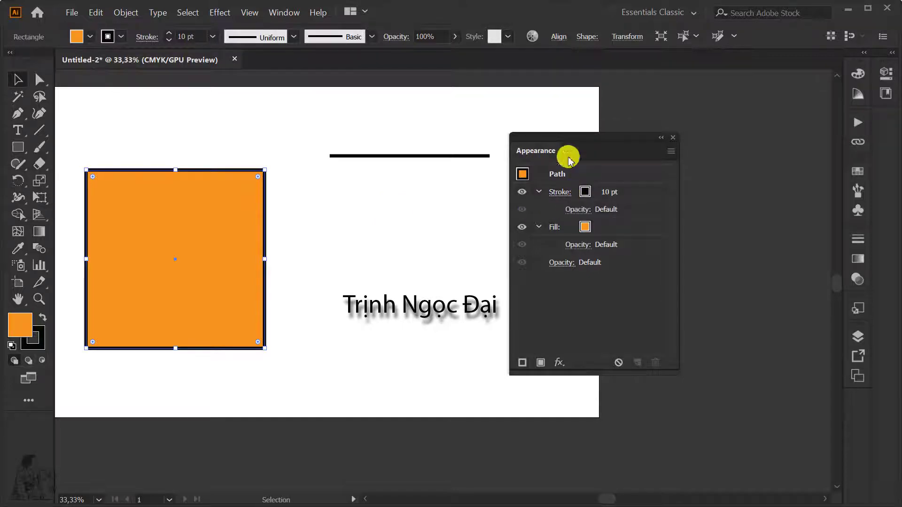
click(183, 36)
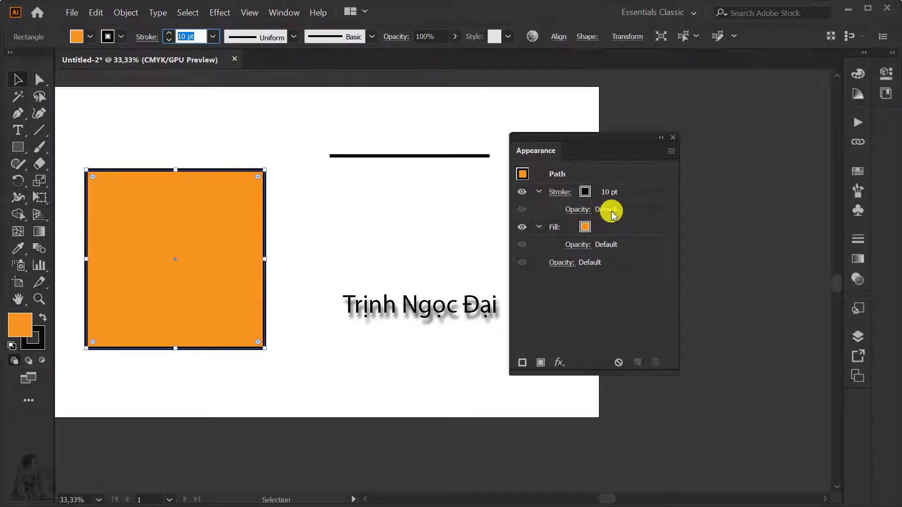
click(454, 37)
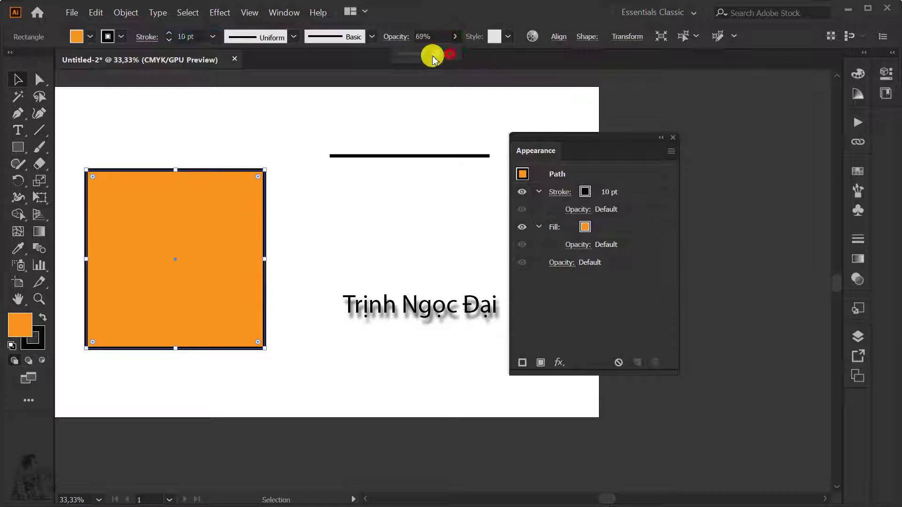
drag(447, 55, 433, 59)
click(379, 121)
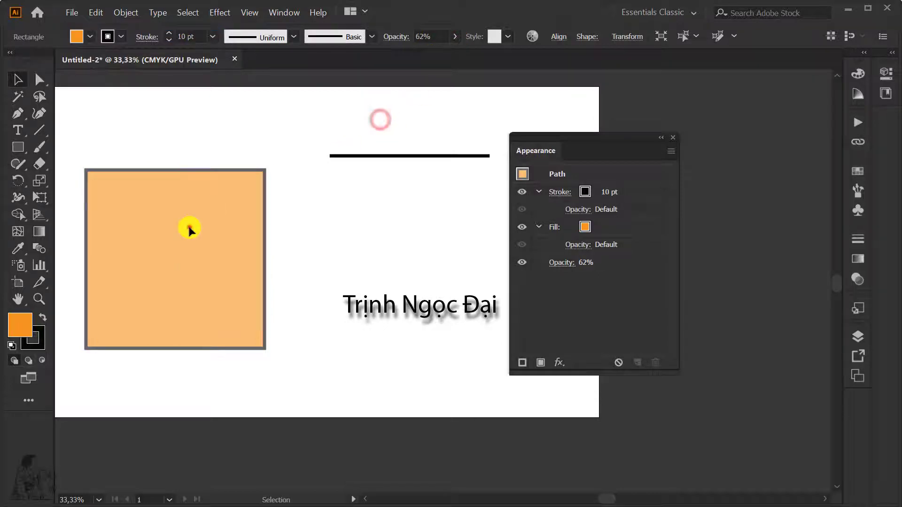
click(187, 226)
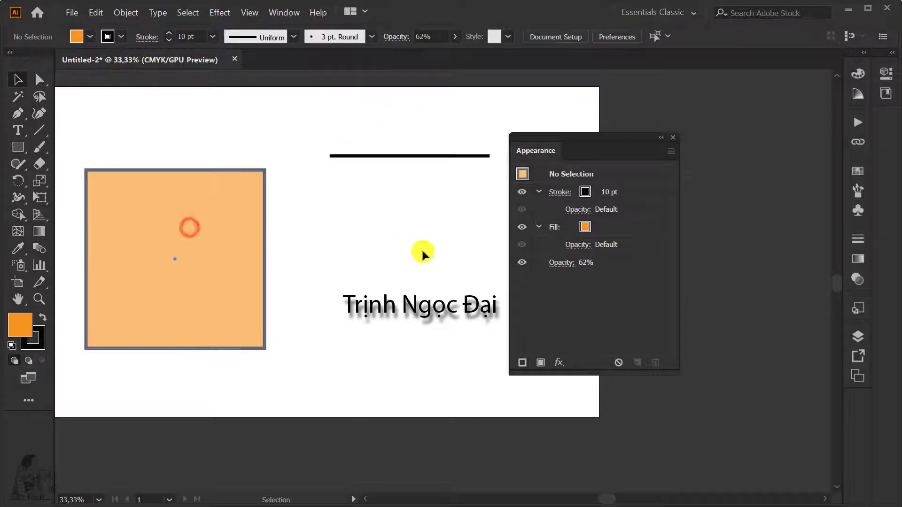
click(584, 265)
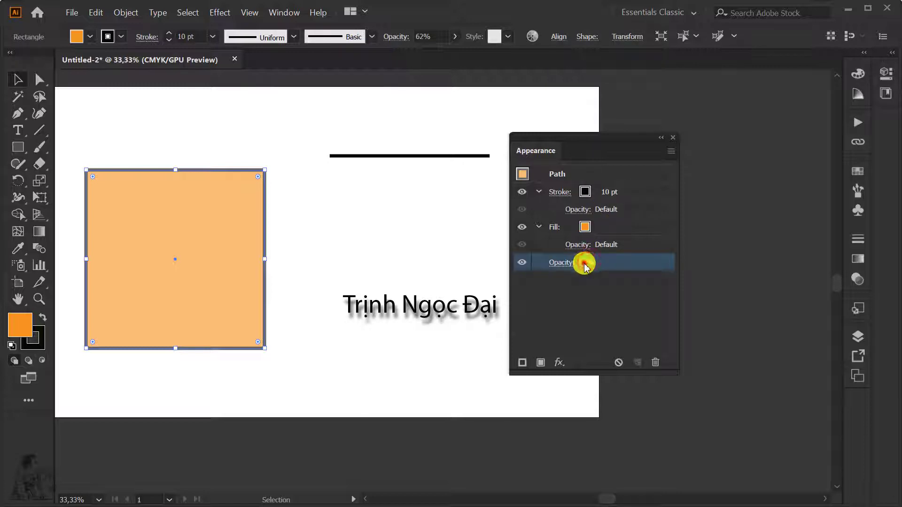
click(561, 262)
text(100)
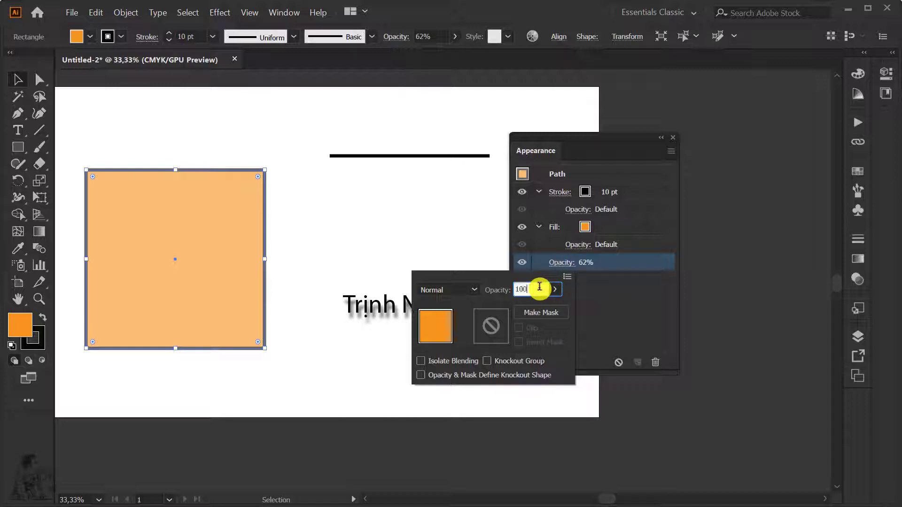
key(Return)
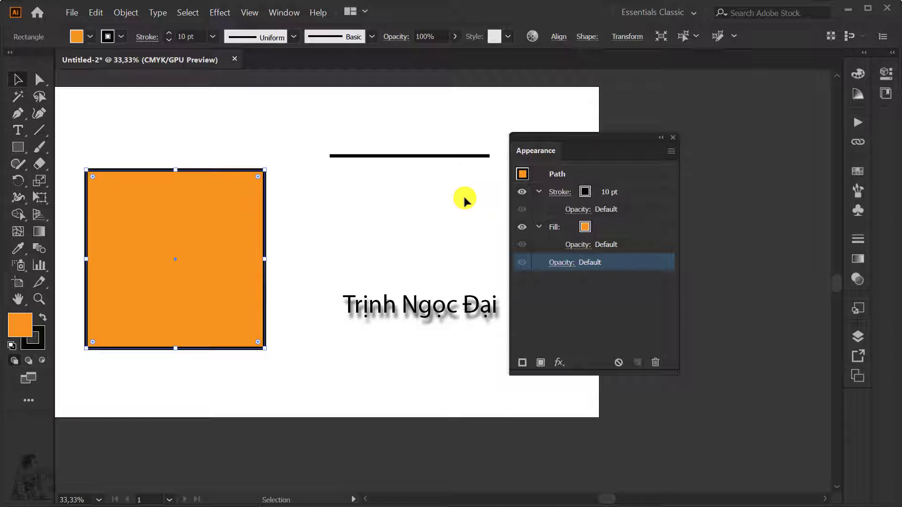
- Set the square's fill to the magenta swatch from the Appearance panel's Fill row
click(587, 229)
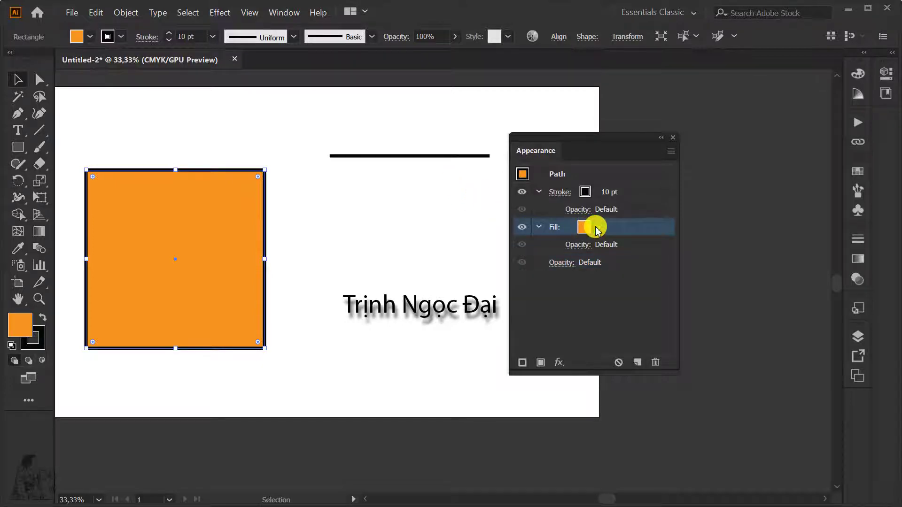
click(596, 229)
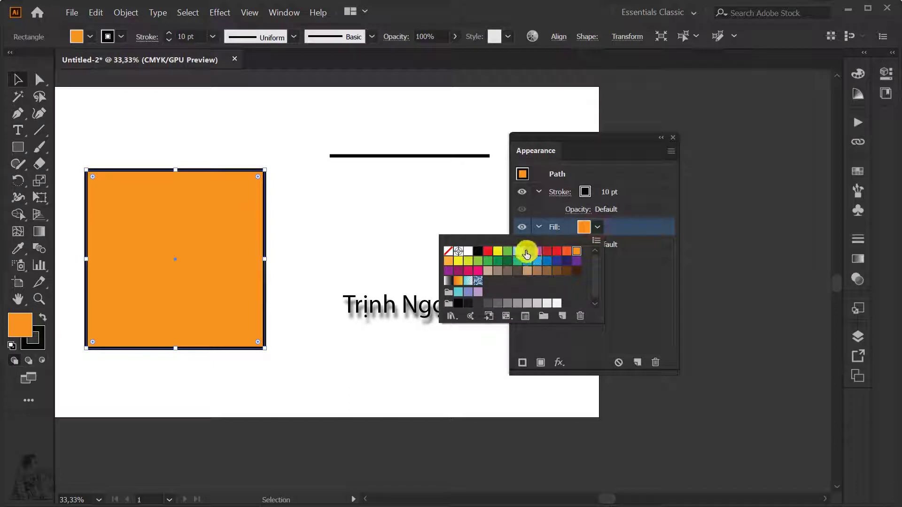
click(537, 251)
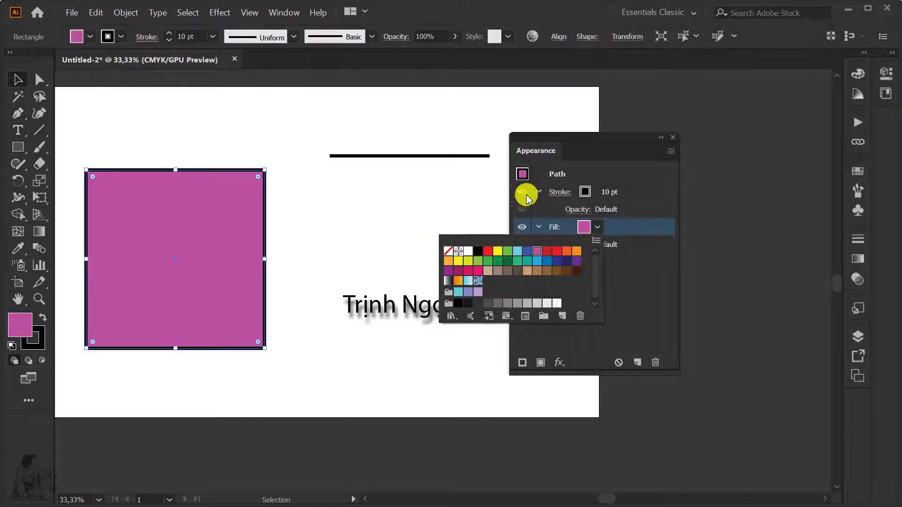
click(632, 203)
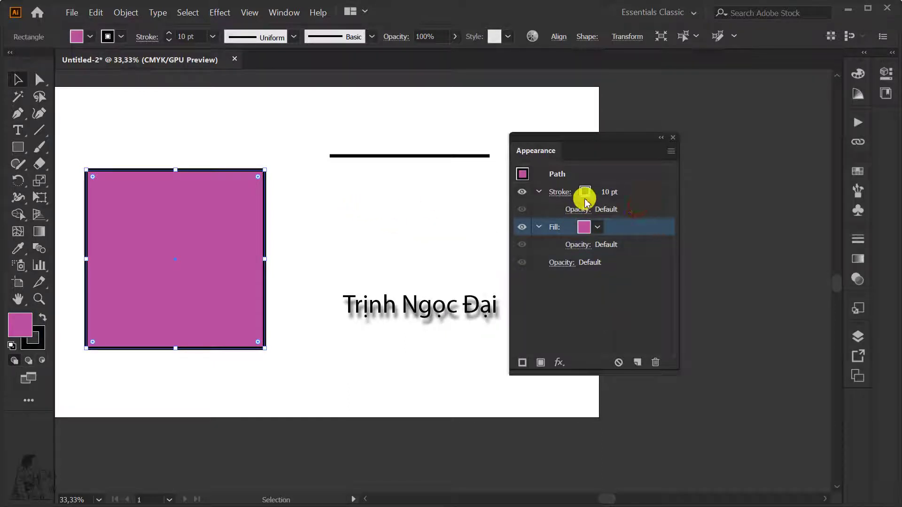
- Give the square's stroke round corner joins while keeping butt caps
click(559, 193)
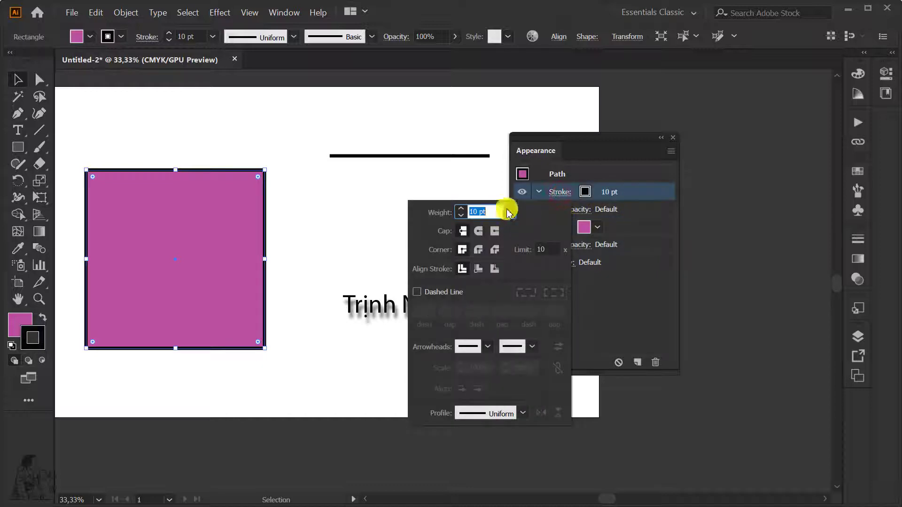
click(479, 230)
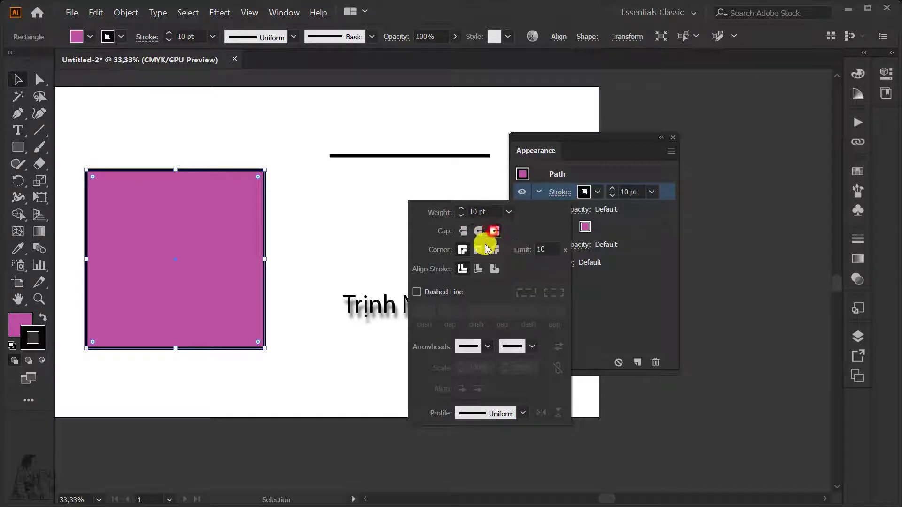
click(478, 249)
click(494, 232)
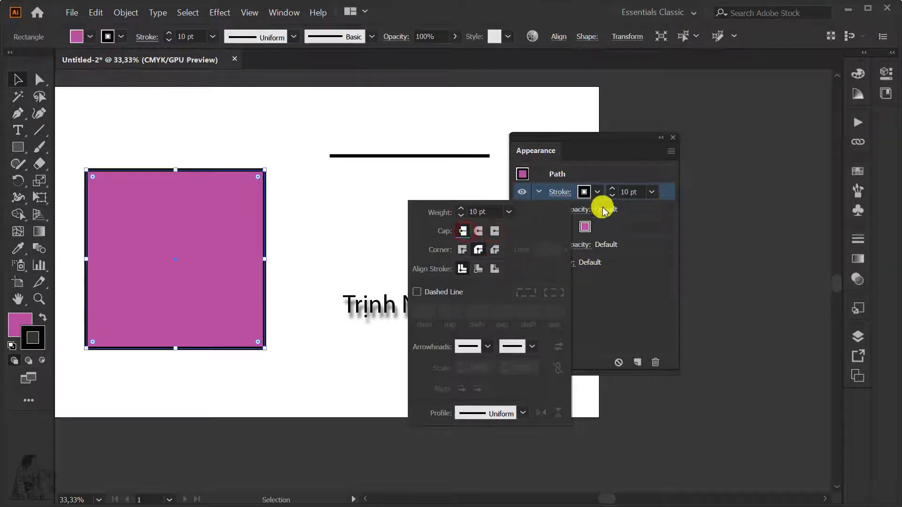
click(651, 194)
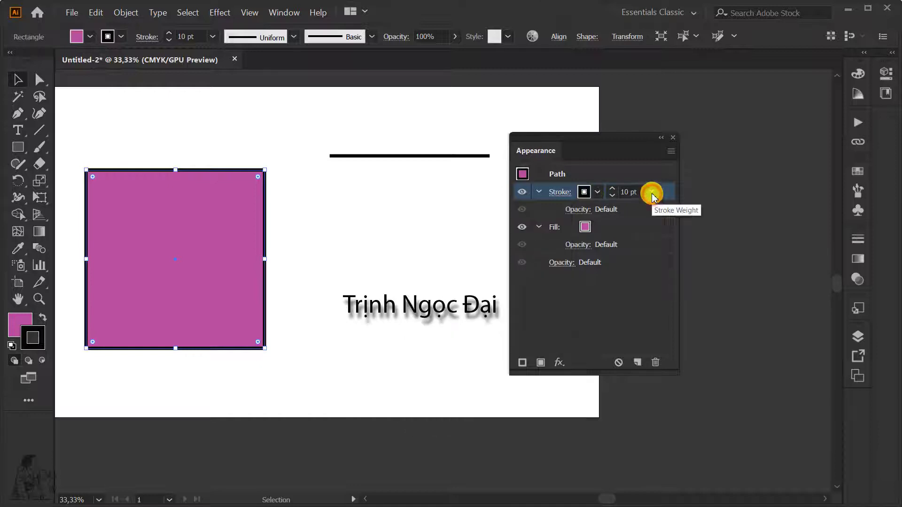
- Try red, purple and crimson stroke colours, then return the stroke to black
click(598, 193)
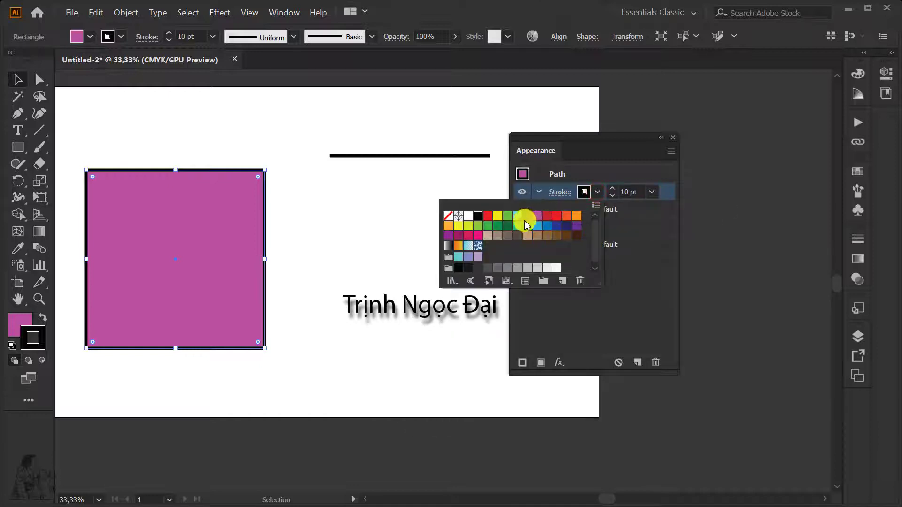
click(487, 217)
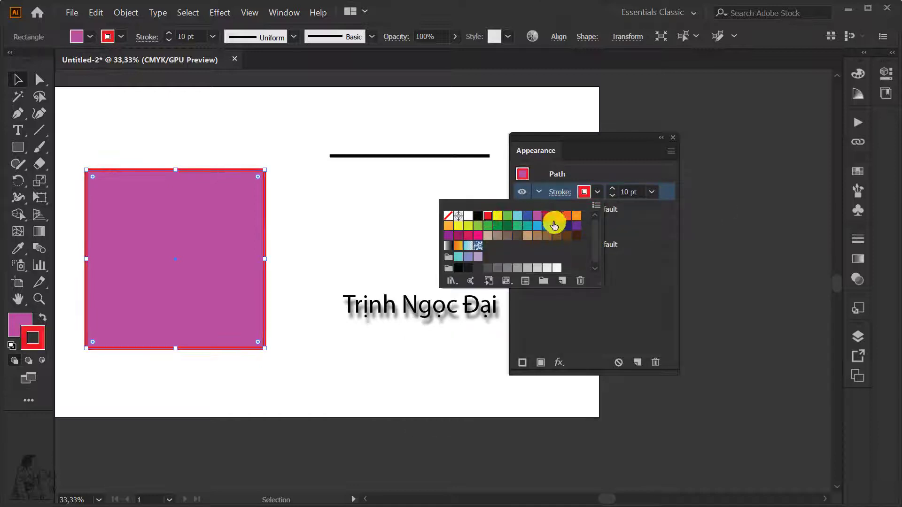
click(577, 225)
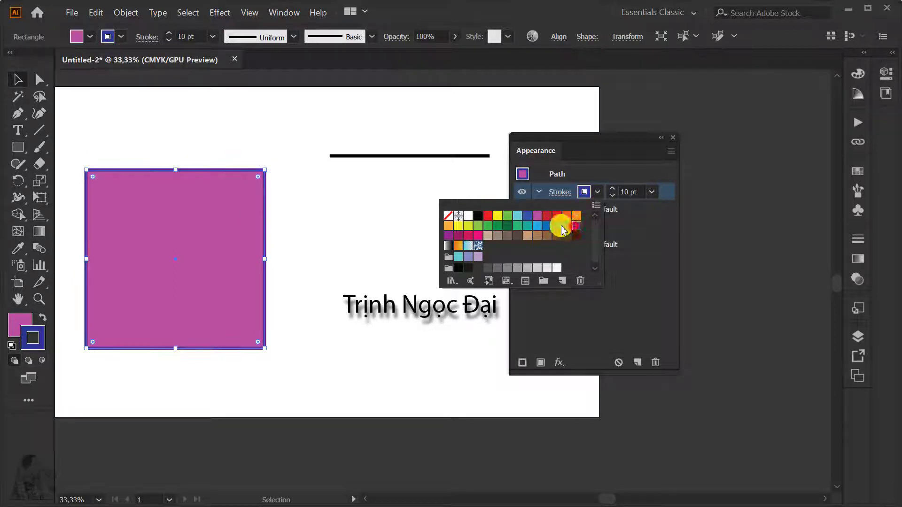
click(467, 236)
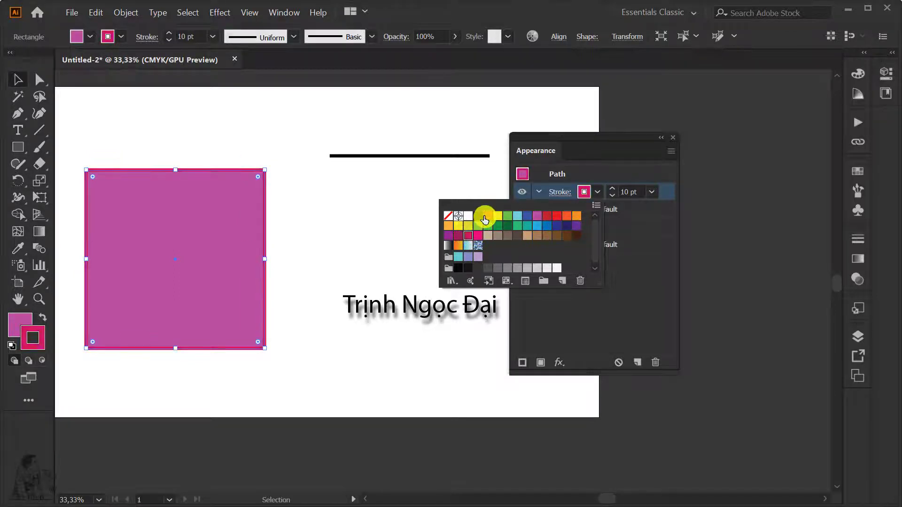
click(481, 217)
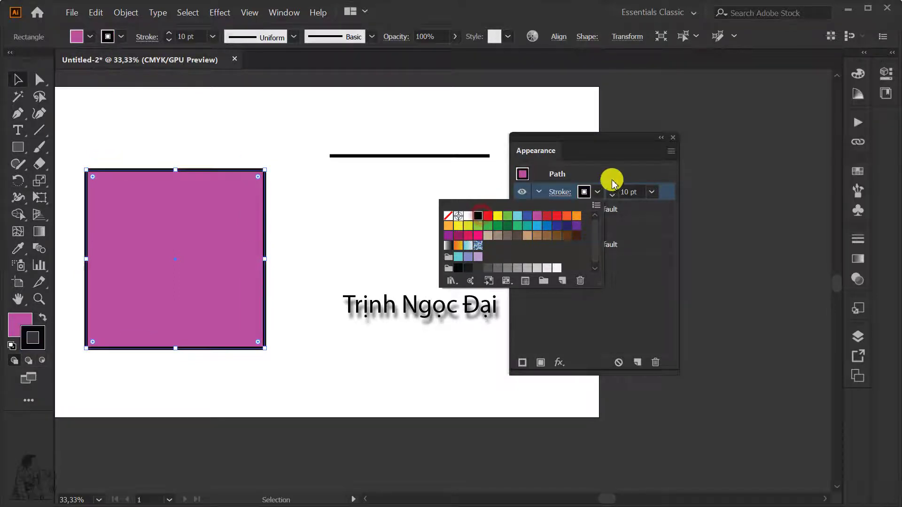
- Set the square's stroke weight to 18 pt, then select the horizontal line
click(651, 197)
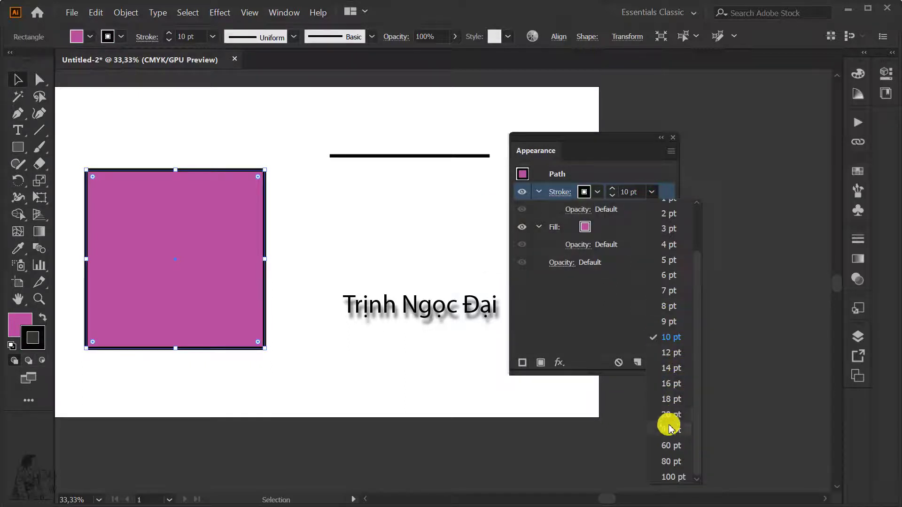
click(673, 403)
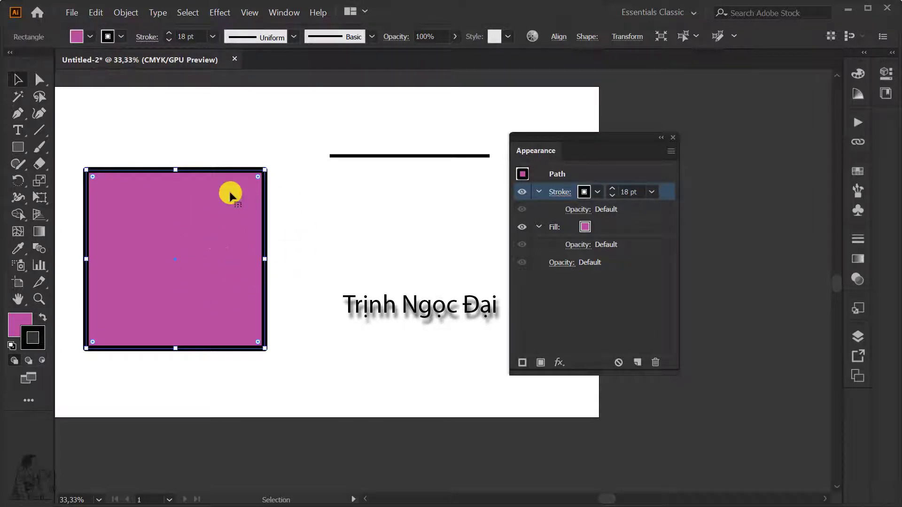
click(369, 156)
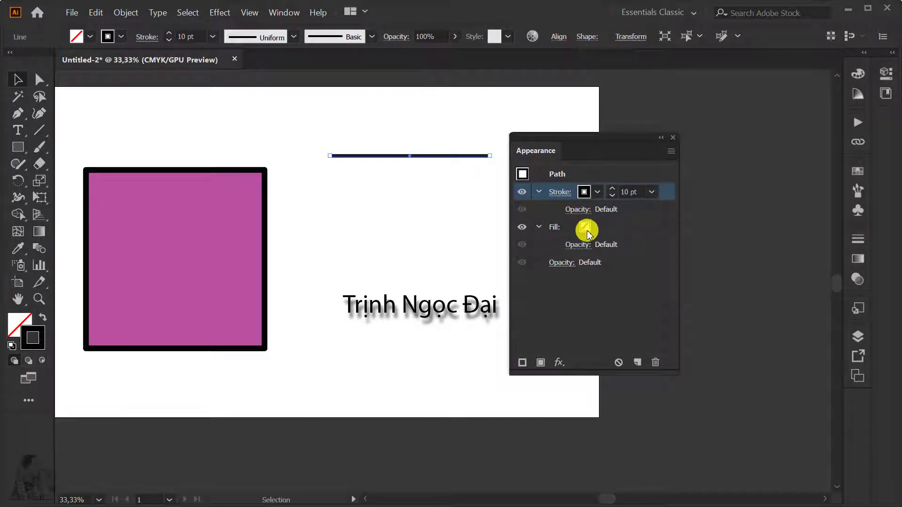
- Try 50% opacity on the line's stroke, then reset it to 100% and deselect
click(579, 213)
text(50)
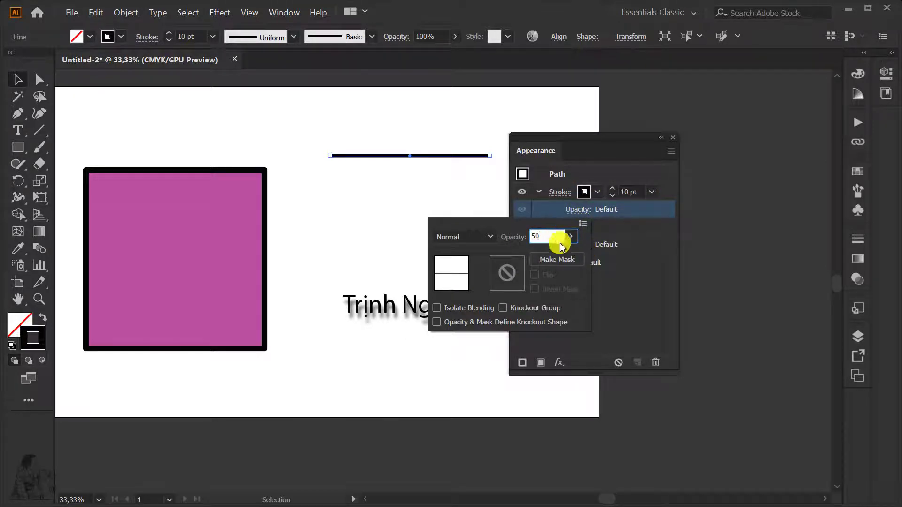
key(Return)
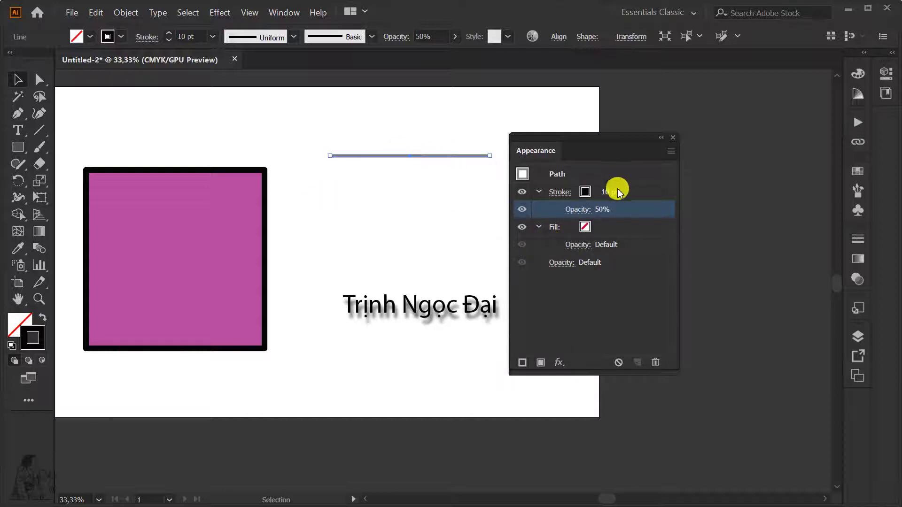
click(582, 208)
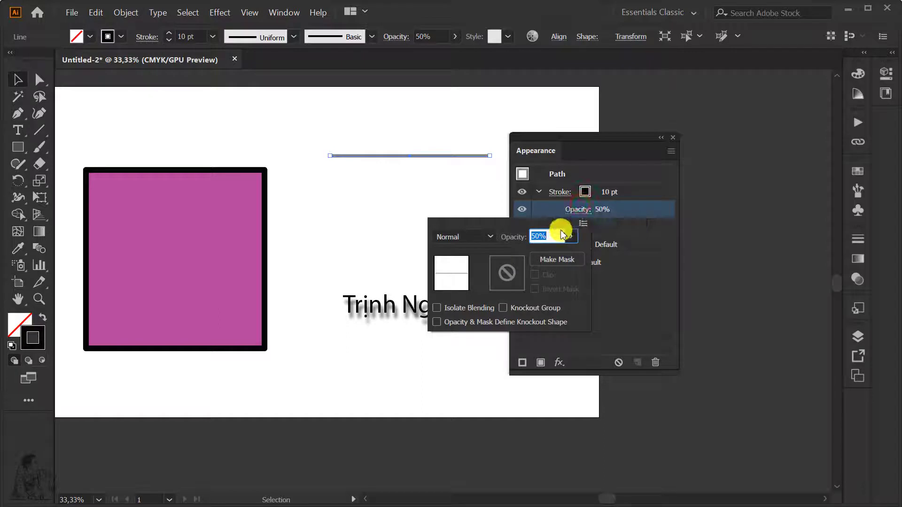
key(Return)
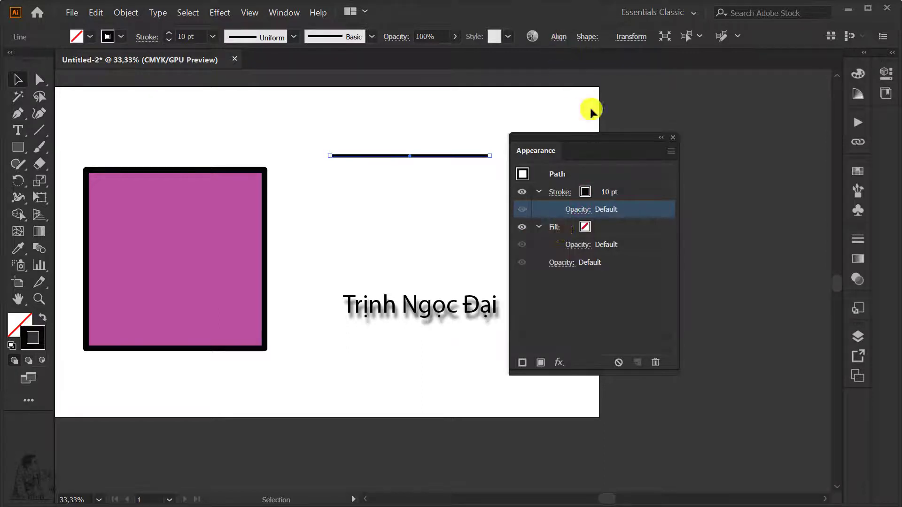
click(429, 251)
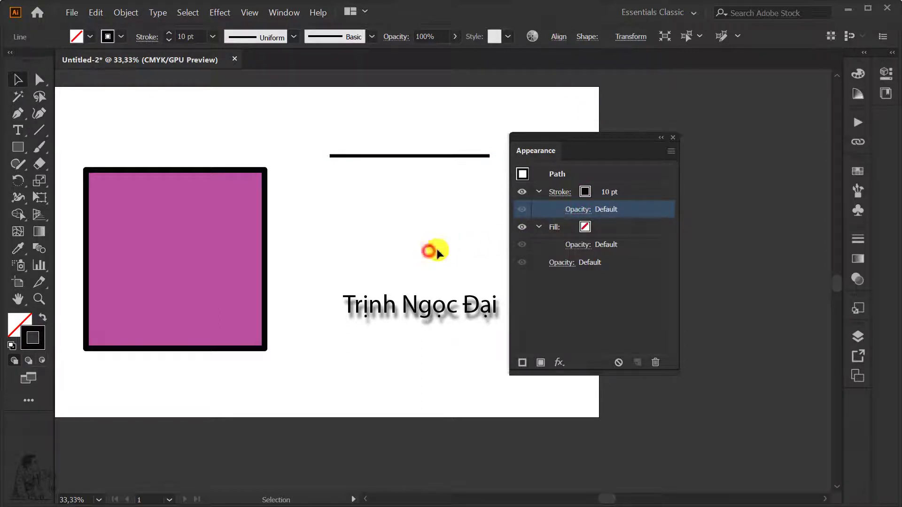
- Select the text label and expand its Characters entry in Appearance to show Stroke and Fill
click(430, 310)
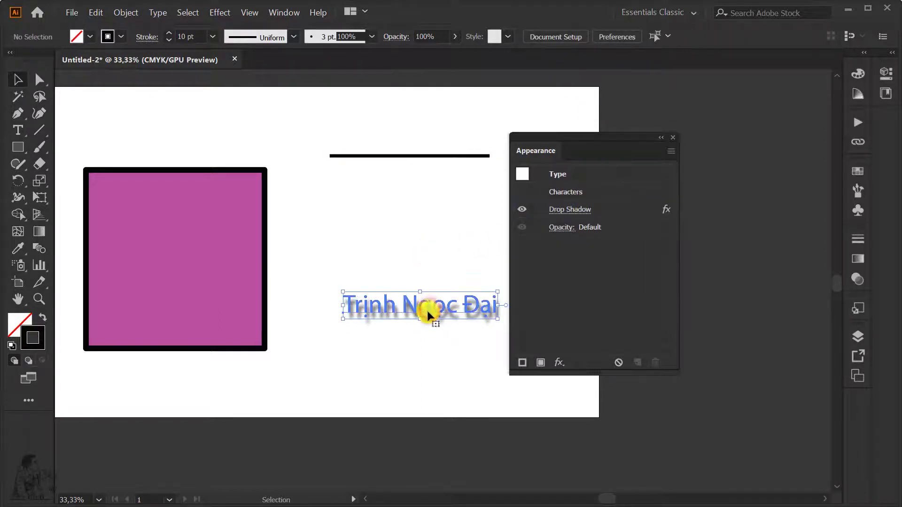
click(570, 193)
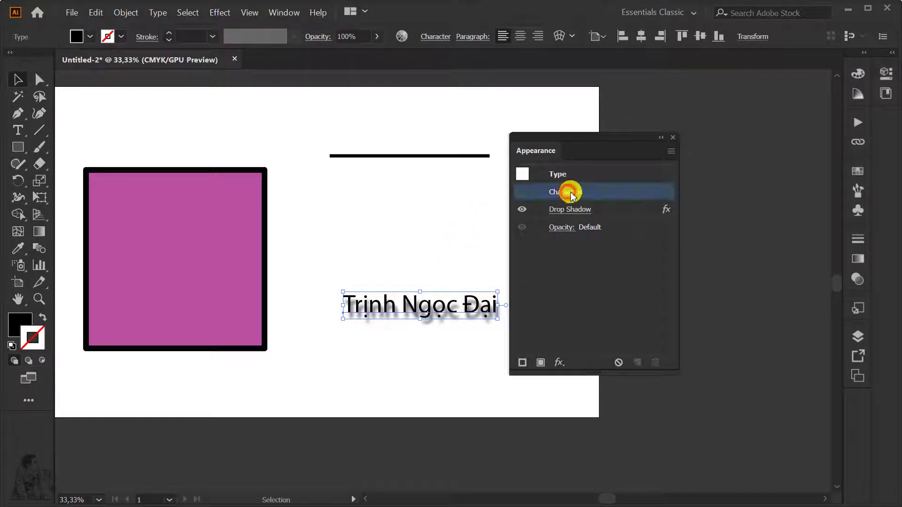
double_click(572, 192)
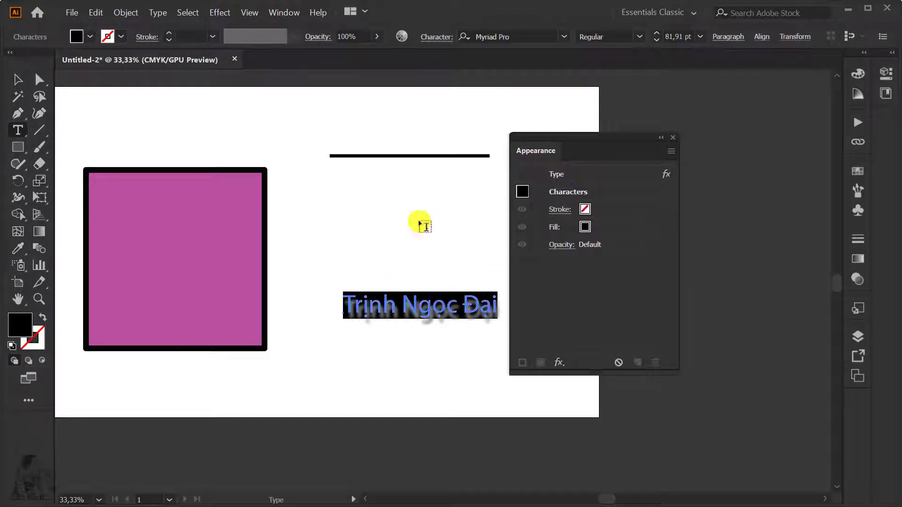
click(19, 80)
click(276, 205)
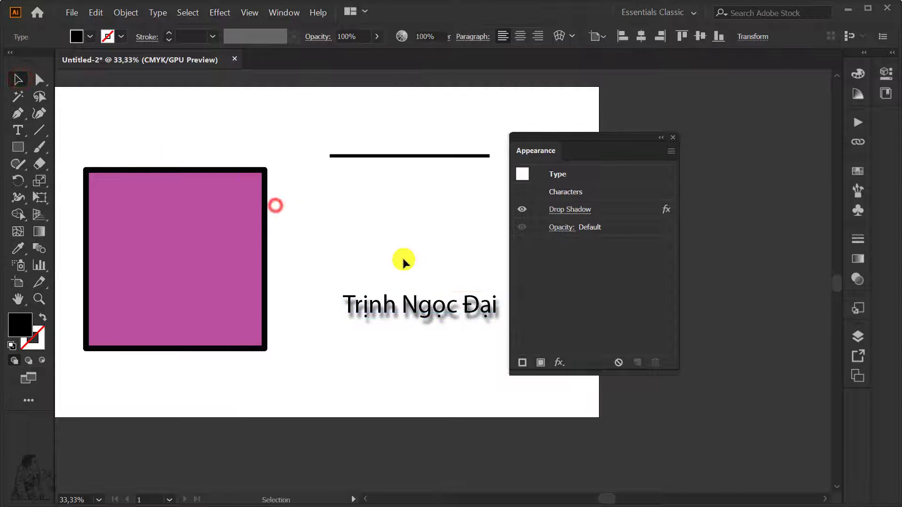
click(421, 307)
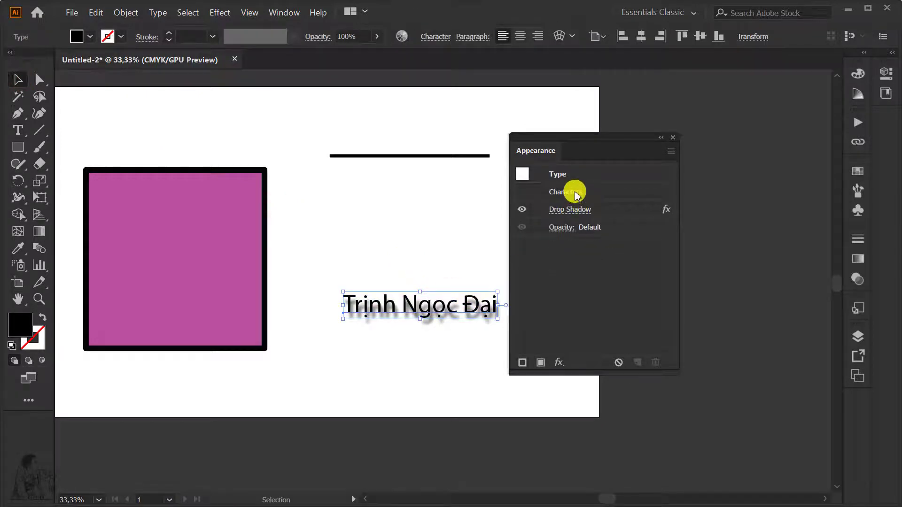
double_click(577, 193)
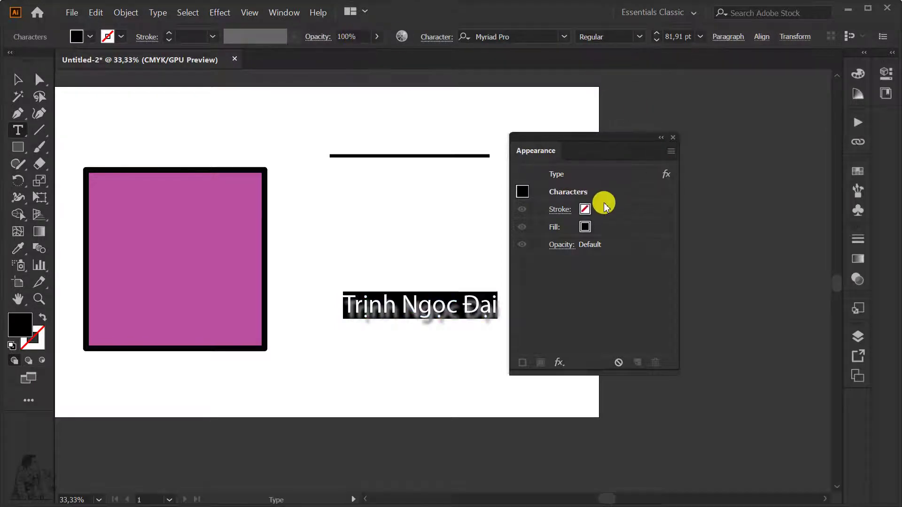
- Give the text's characters a 10 pt red stroke
click(588, 210)
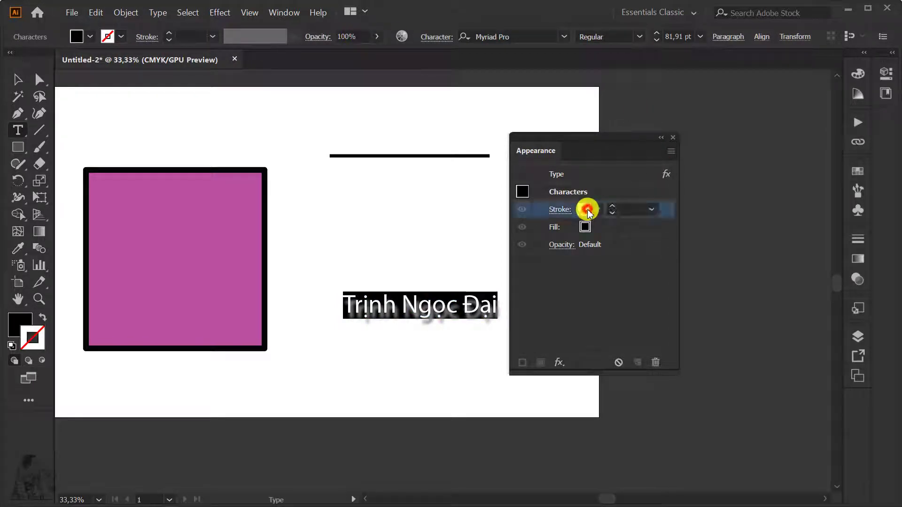
click(653, 212)
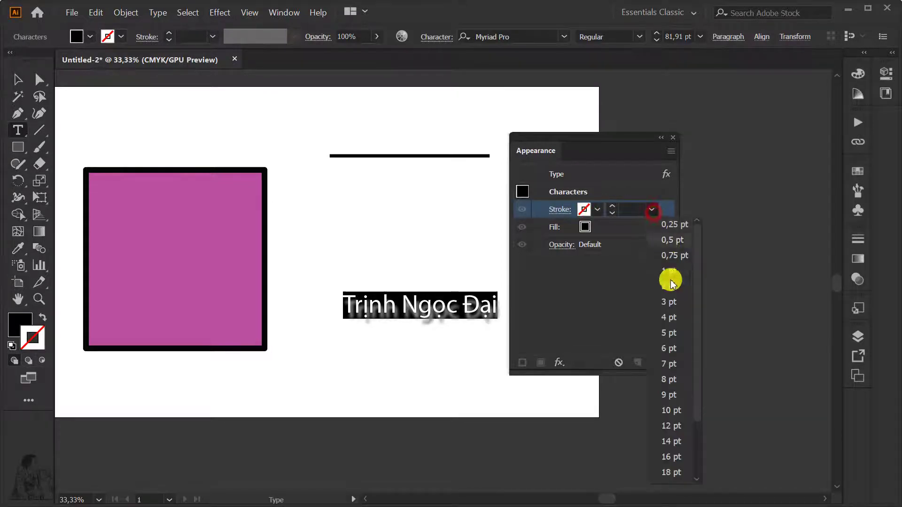
click(669, 412)
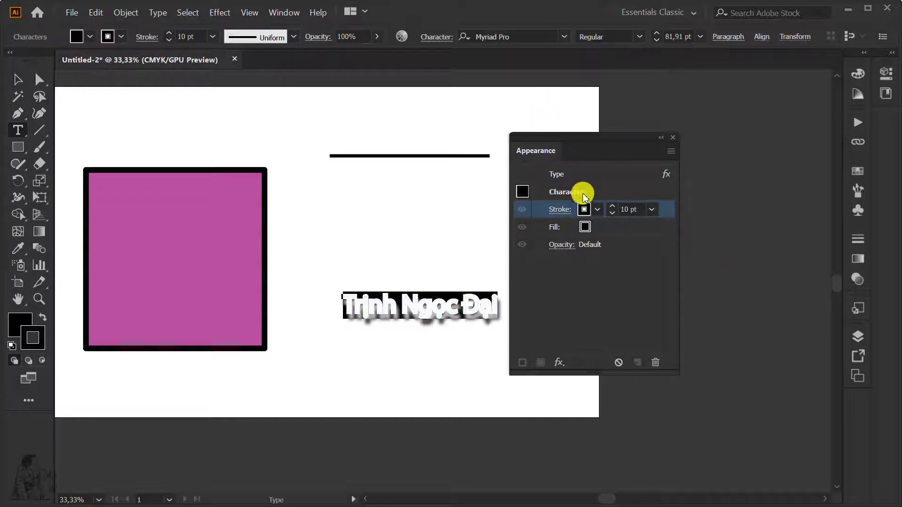
click(597, 210)
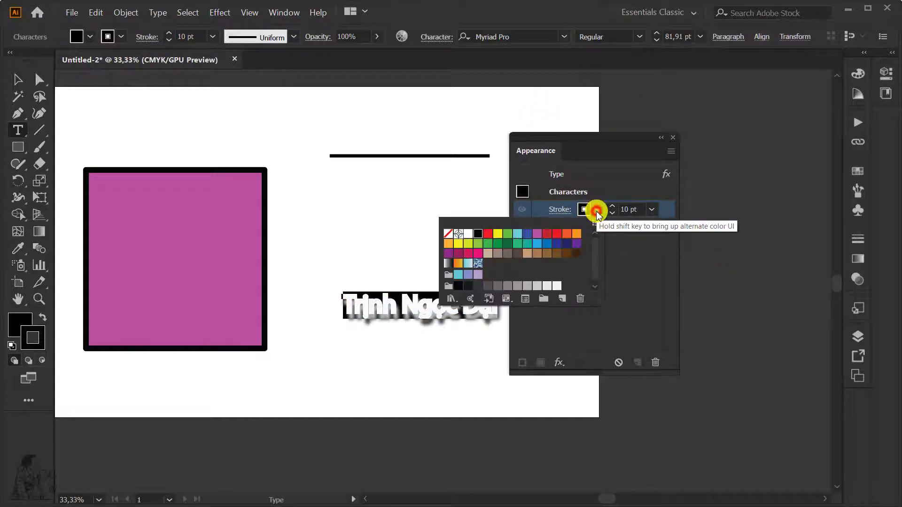
click(487, 233)
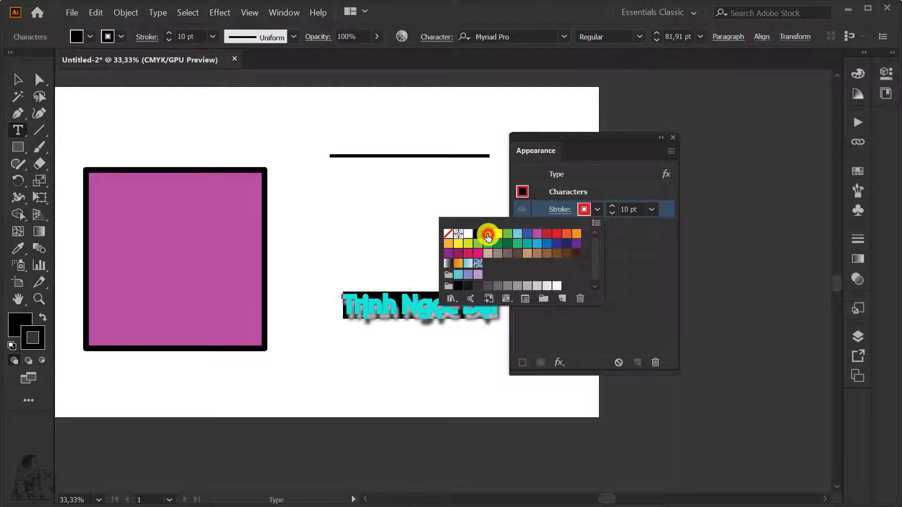
click(615, 165)
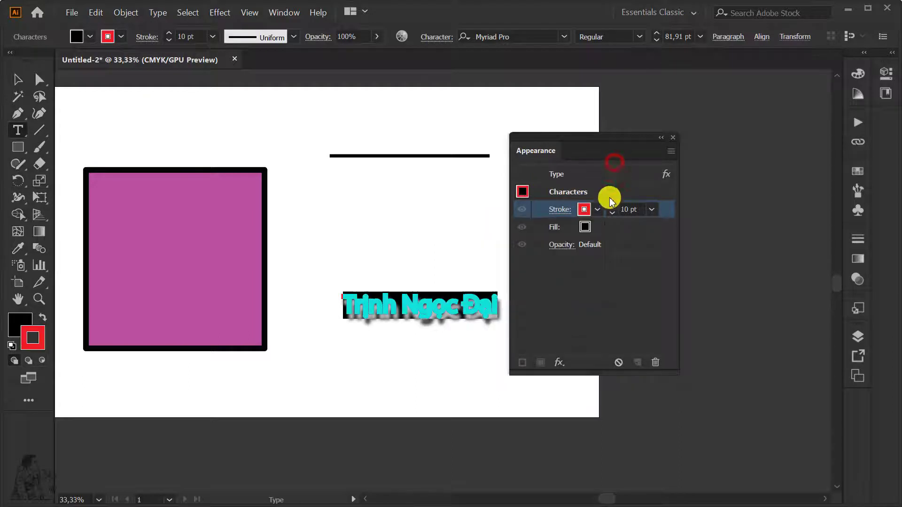
- Change the characters' fill to green
click(584, 229)
click(591, 233)
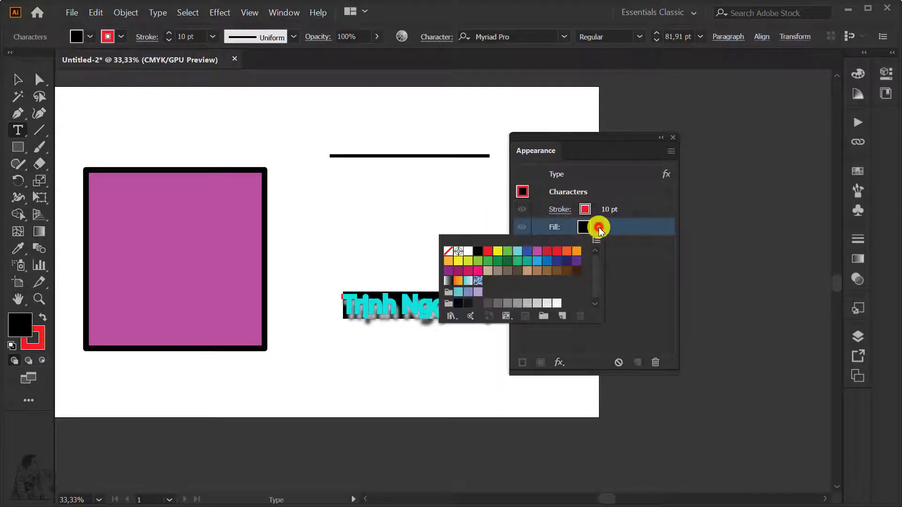
click(518, 261)
click(620, 261)
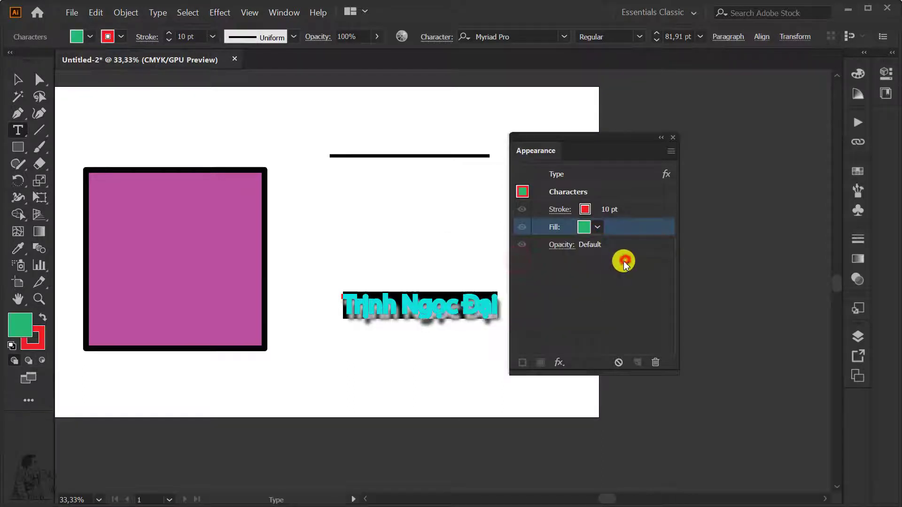
- Lower the characters' opacity to 74% and deselect the text
click(563, 245)
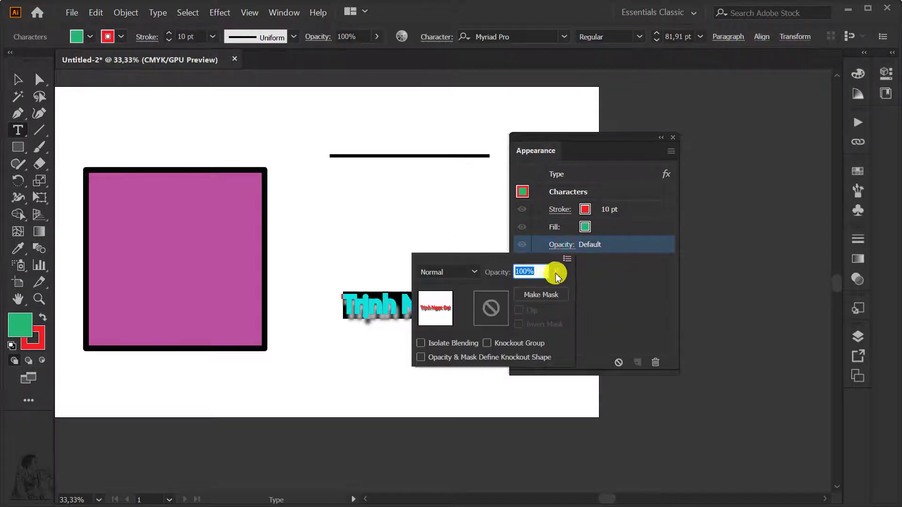
click(556, 275)
drag(550, 293, 539, 288)
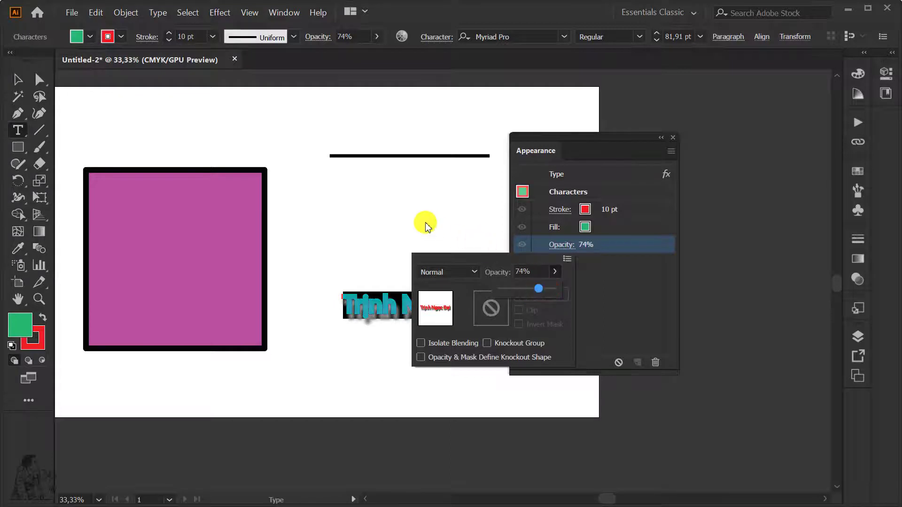
click(641, 291)
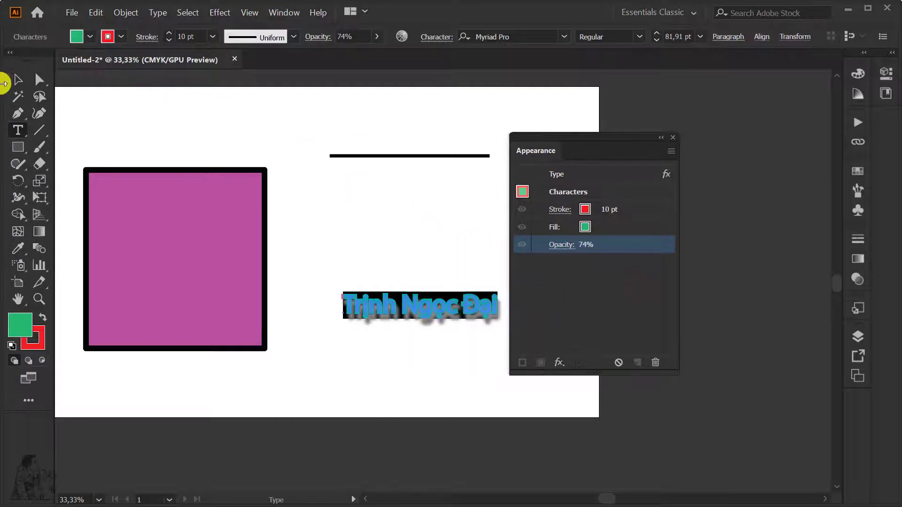
click(17, 80)
click(426, 257)
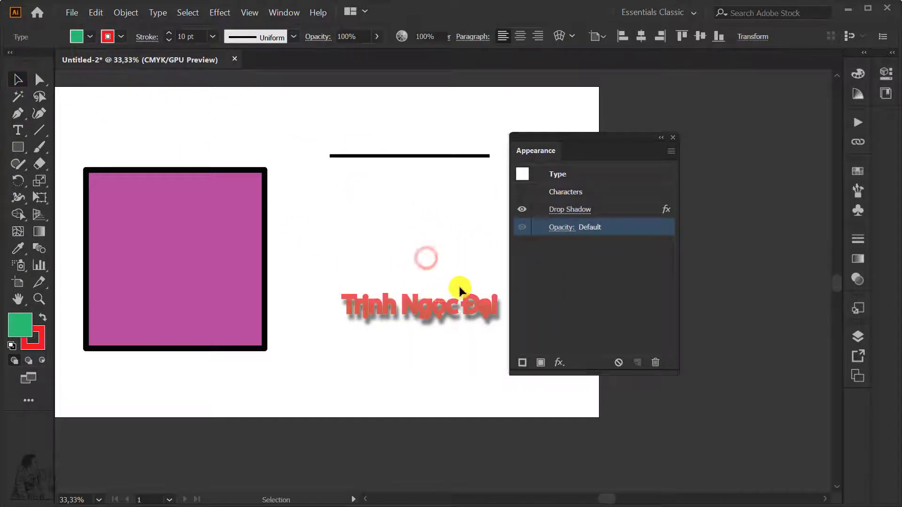
- Zoom in on the text and change its characters' stroke colour to black
scroll(429, 292, up, 3)
scroll(483, 305, up, 2)
drag(427, 312, 318, 313)
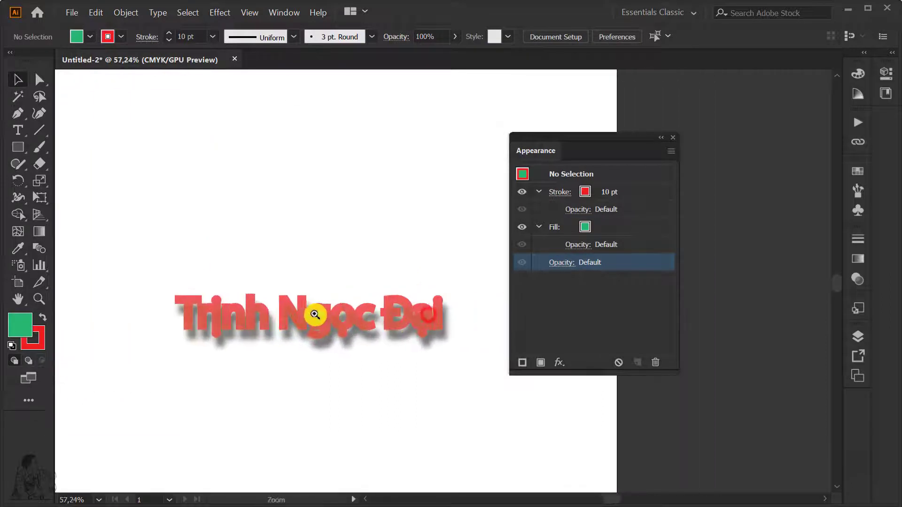
scroll(318, 312, up, 2)
scroll(356, 319, down, 1)
scroll(373, 318, down, 1)
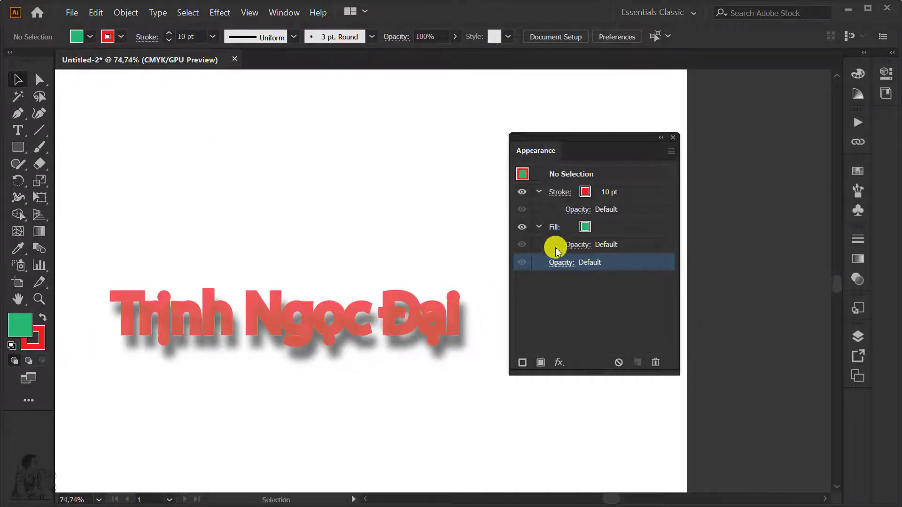
click(308, 324)
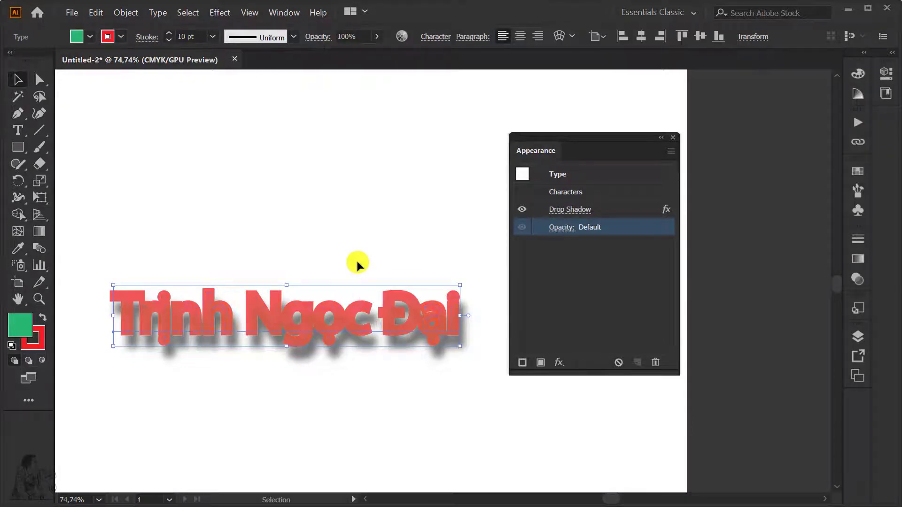
double_click(569, 192)
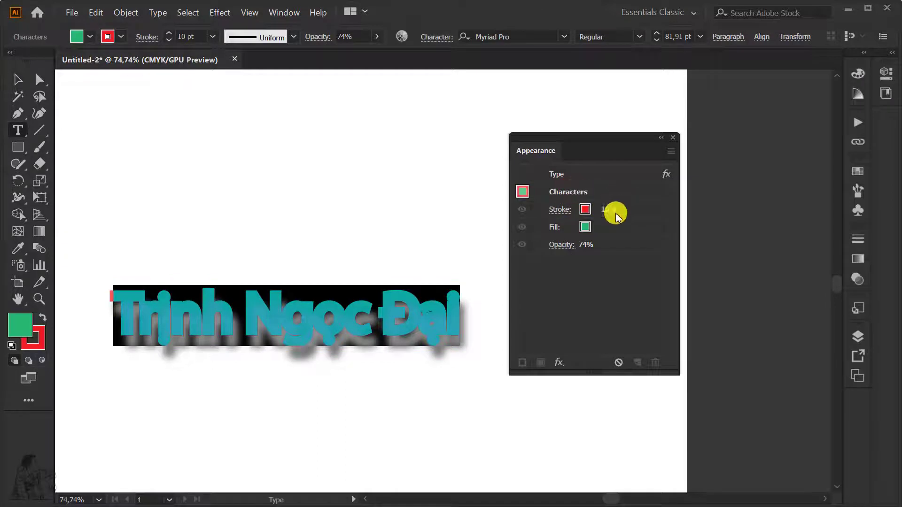
click(586, 210)
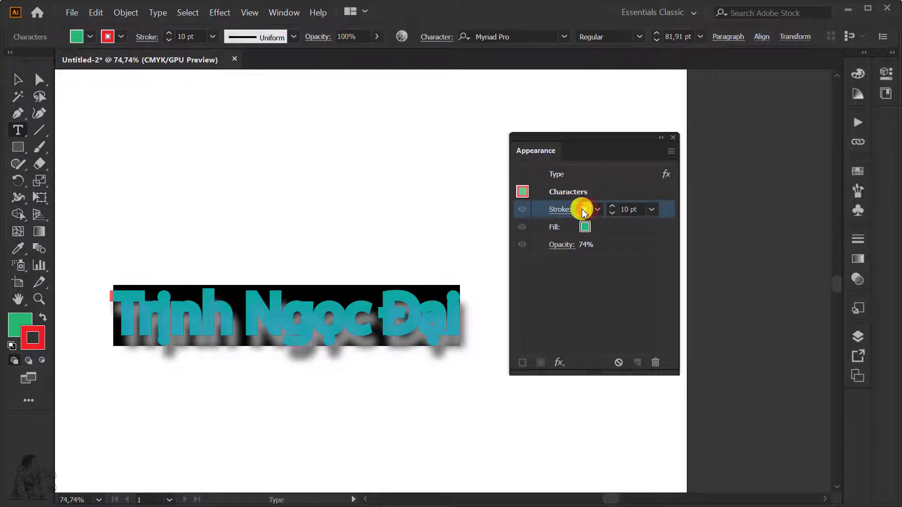
click(591, 218)
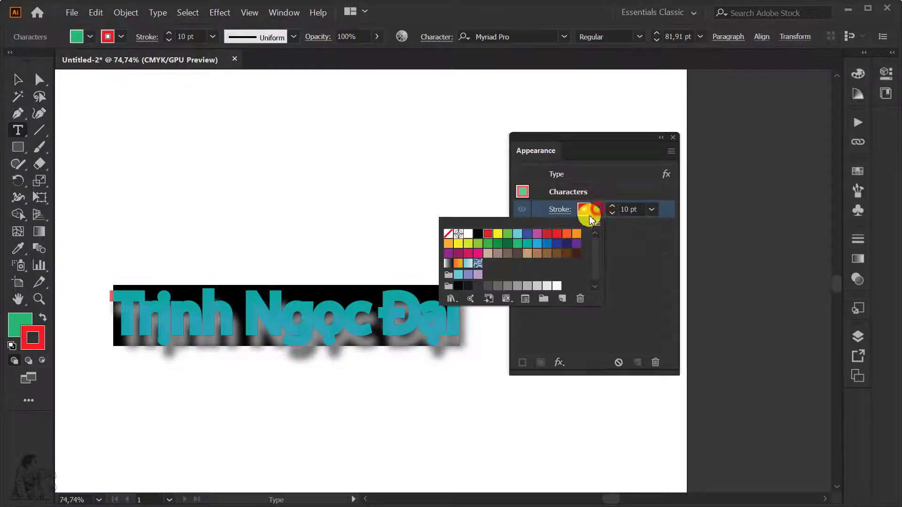
click(480, 234)
click(418, 202)
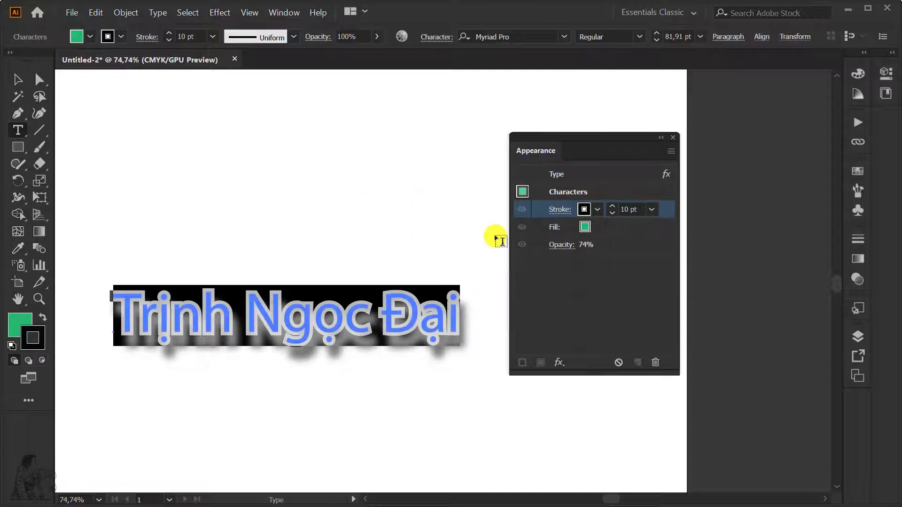
click(18, 79)
click(266, 168)
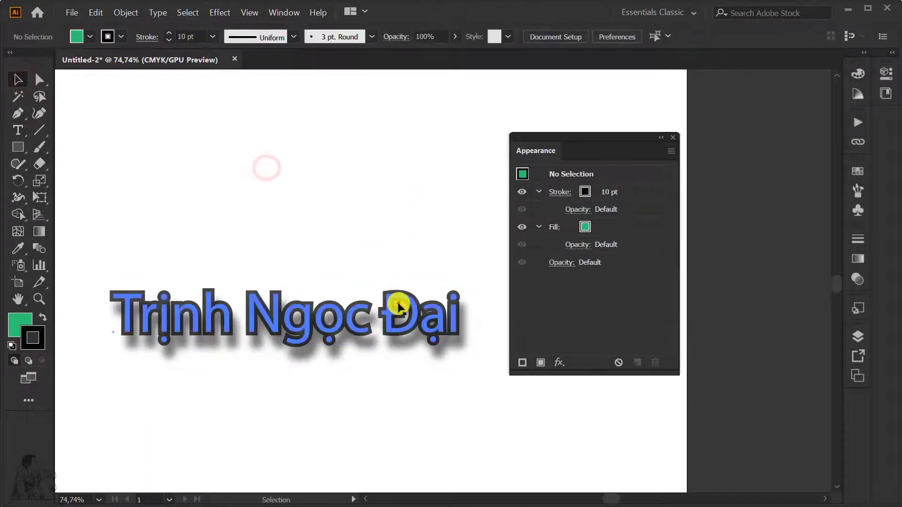
- Reduce the characters' stroke weight from 10 pt to 5 pt
click(398, 308)
double_click(570, 192)
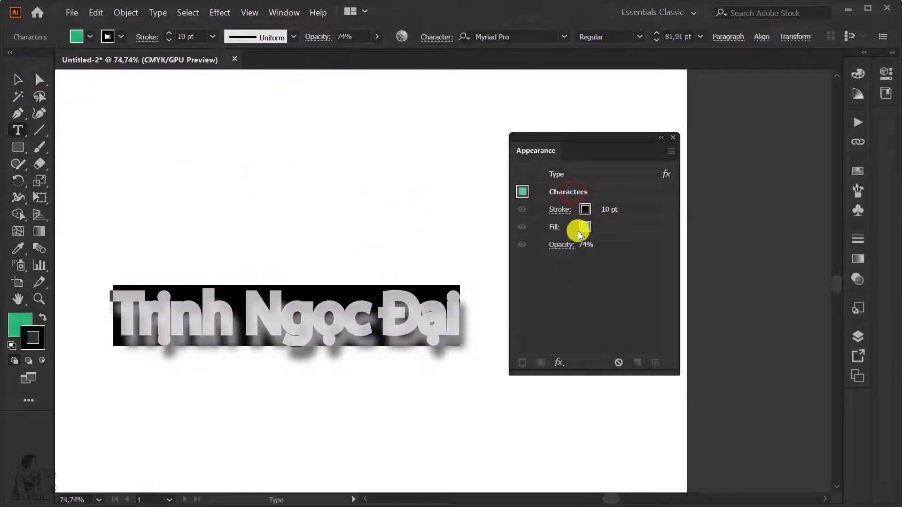
click(607, 210)
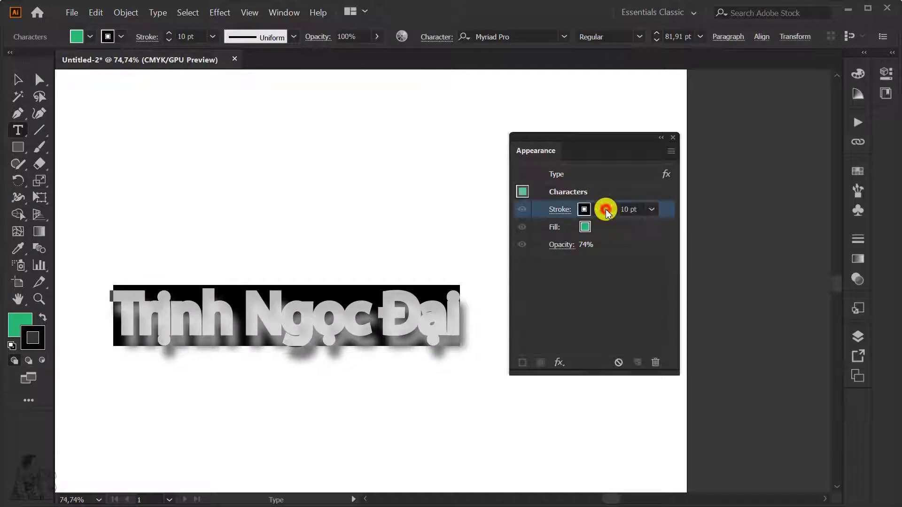
click(651, 210)
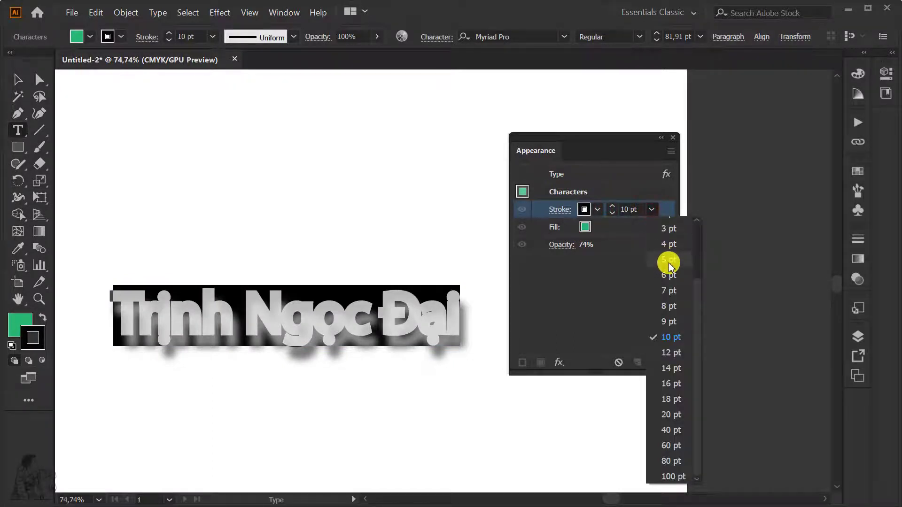
click(669, 261)
click(413, 175)
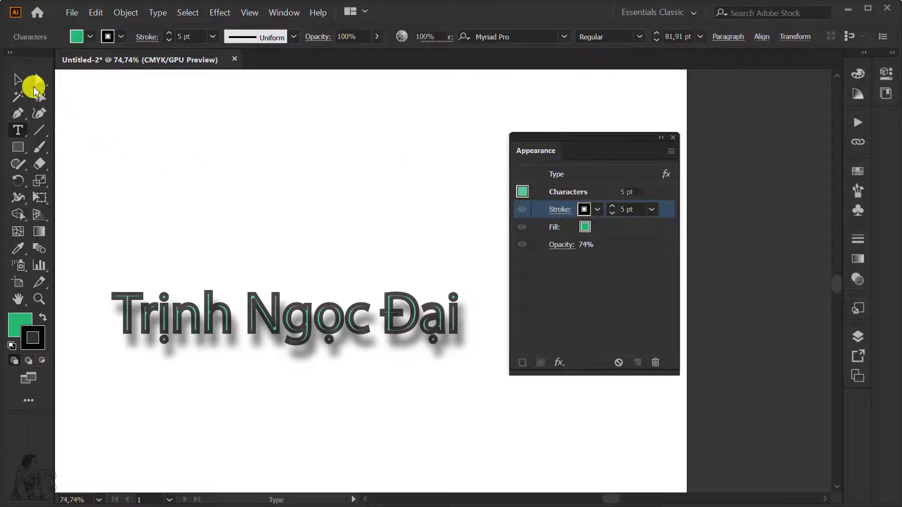
click(18, 79)
click(427, 302)
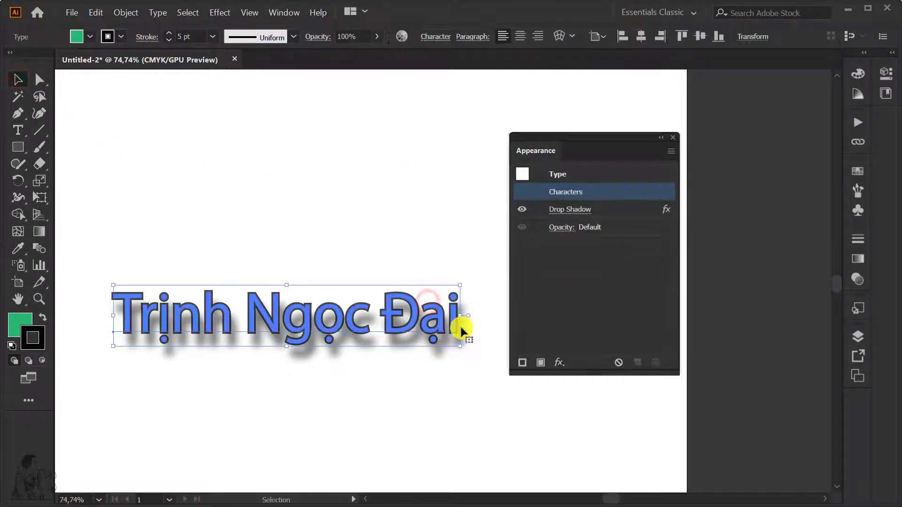
- Fill the name text's characters with the magenta swatch
double_click(579, 194)
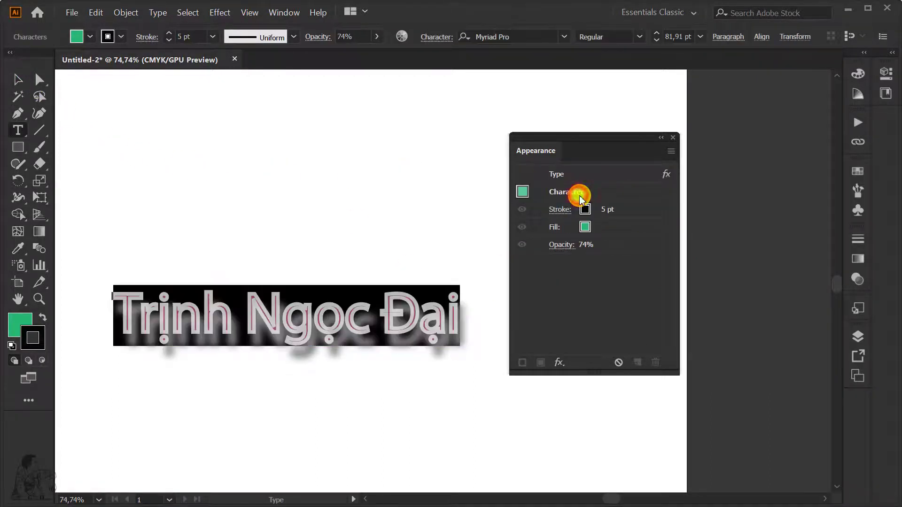
click(591, 230)
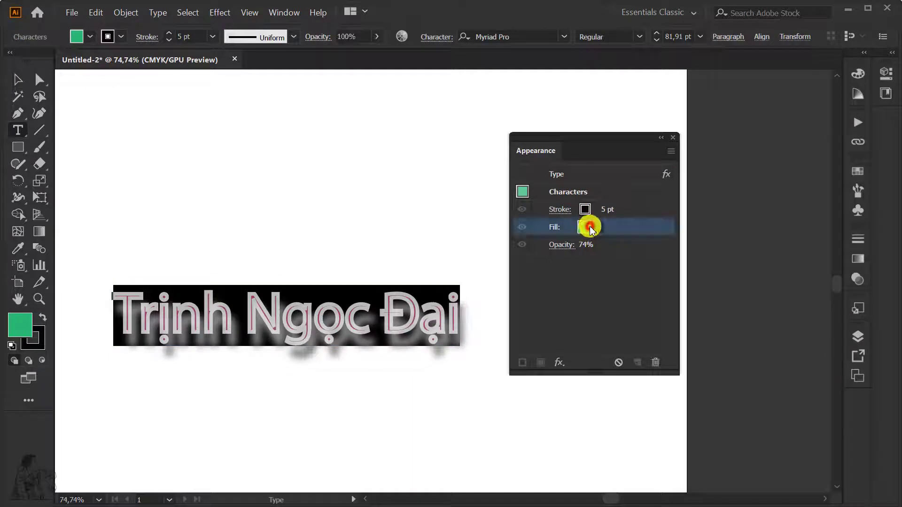
click(597, 228)
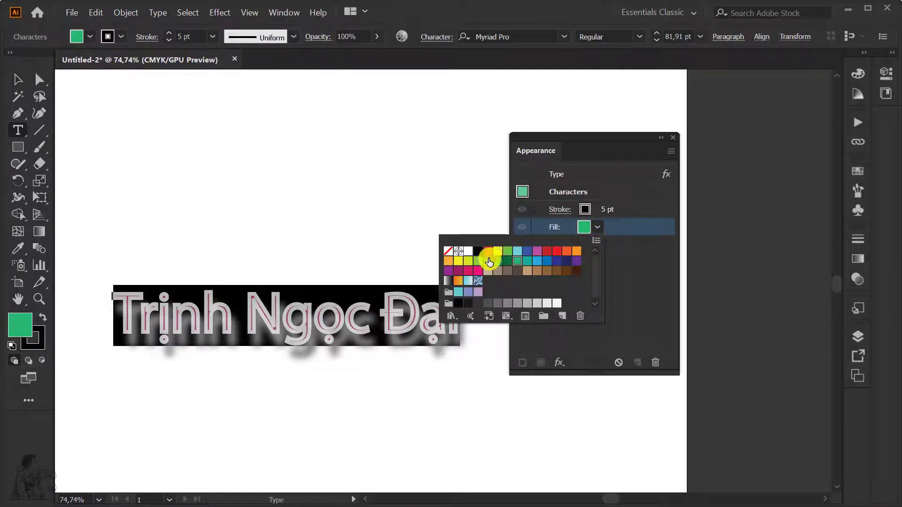
click(469, 272)
click(382, 215)
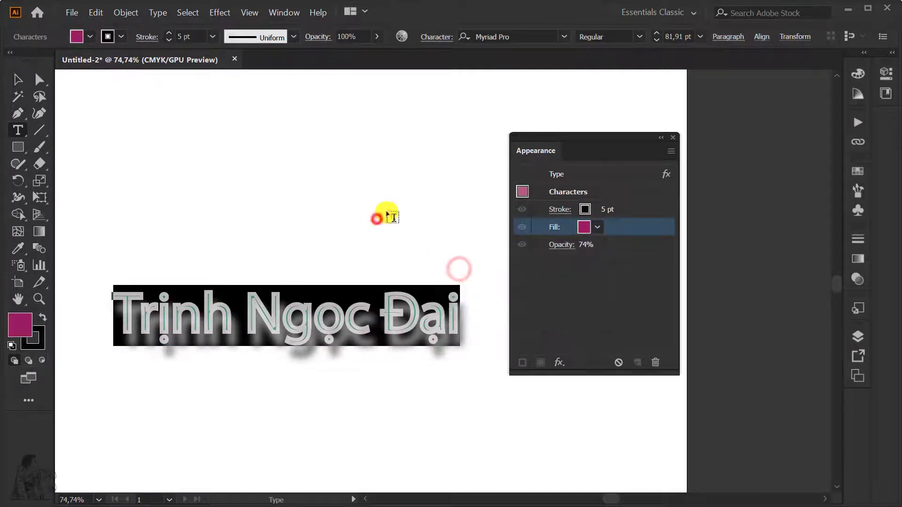
click(18, 79)
click(439, 252)
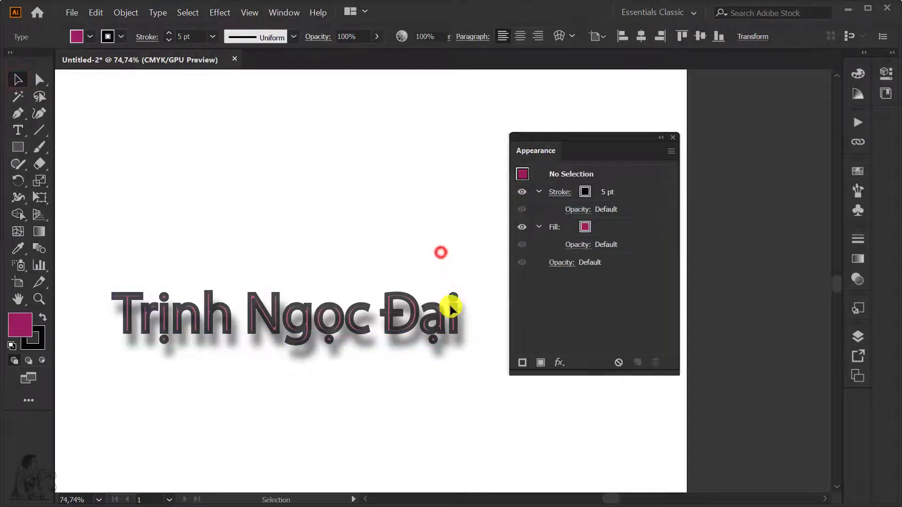
click(437, 318)
- Set the characters' stroke to None and opacity to 100%, then deselect
double_click(611, 191)
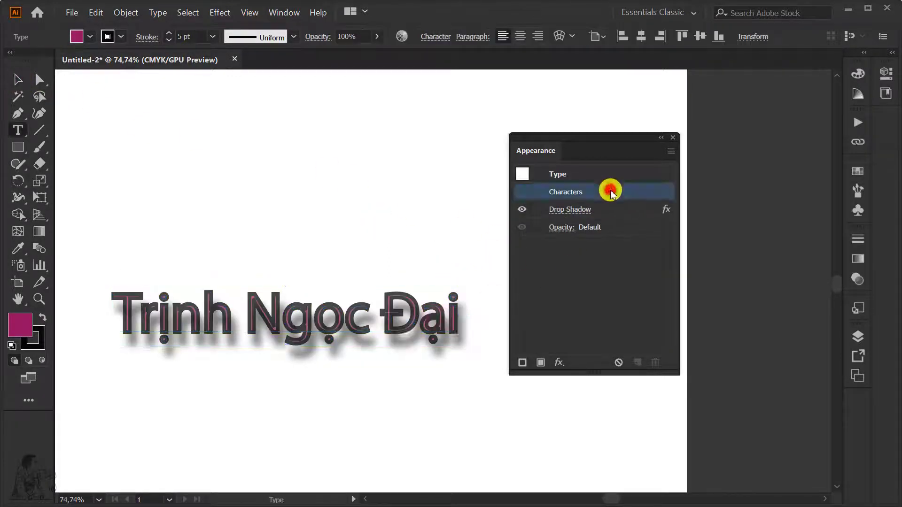
click(586, 209)
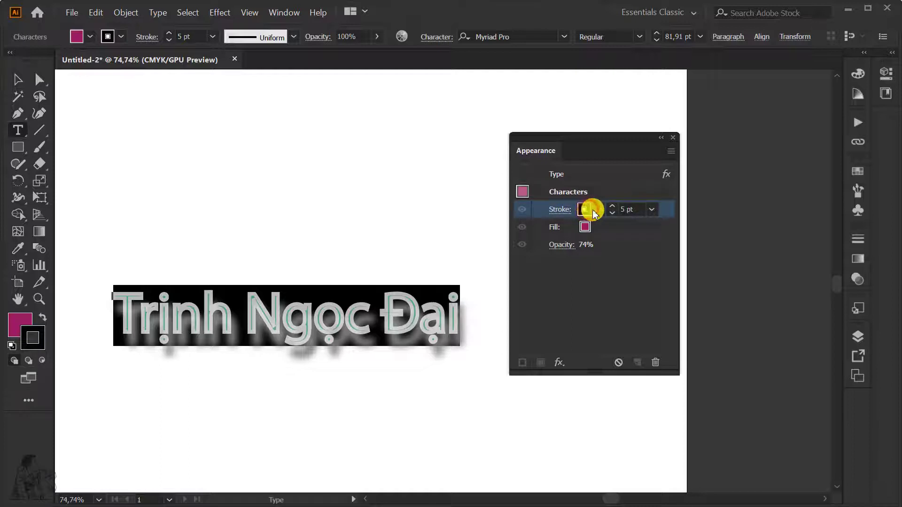
click(596, 209)
click(451, 235)
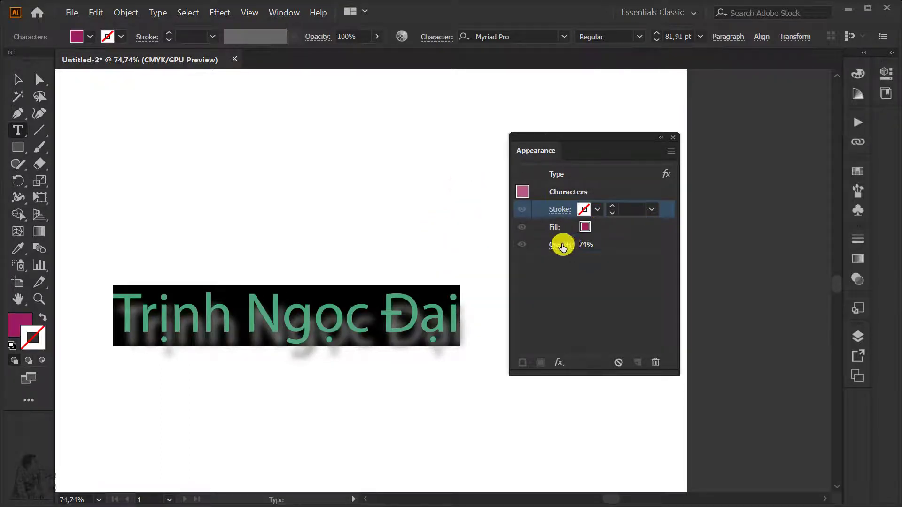
click(562, 245)
text(100)
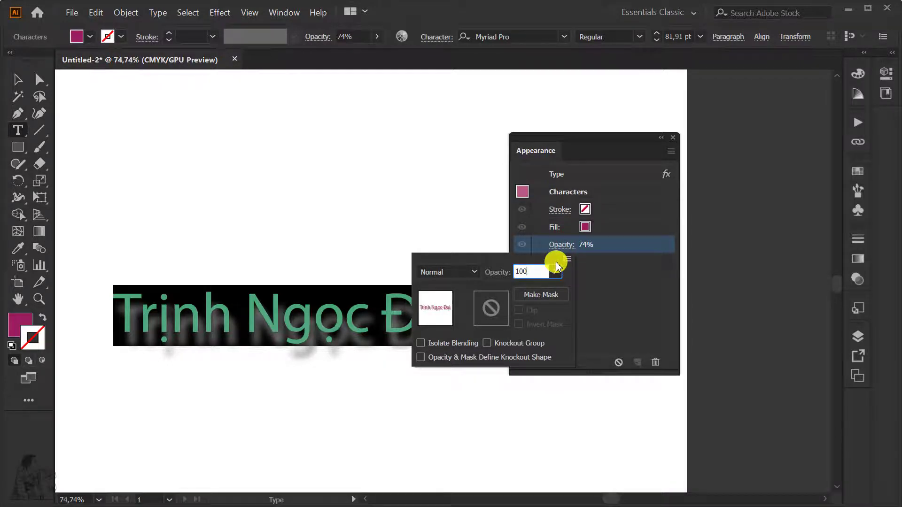
key(Return)
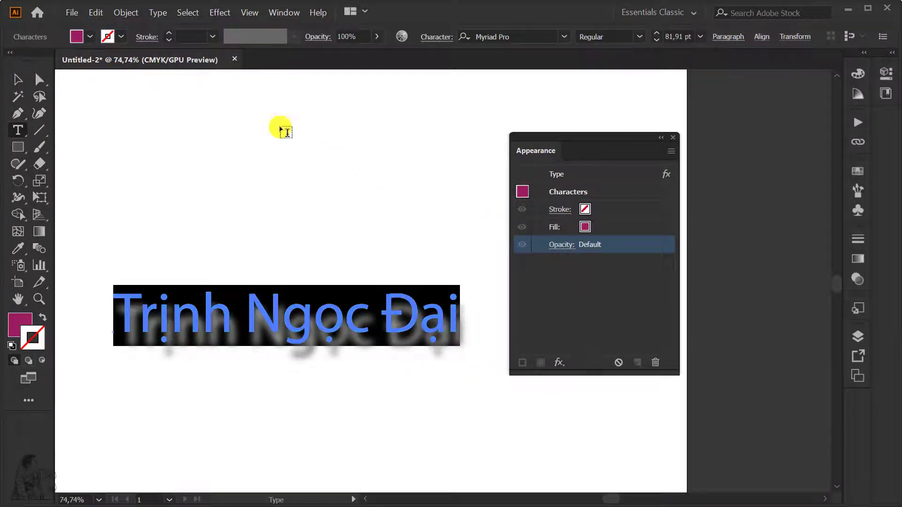
click(17, 78)
click(252, 145)
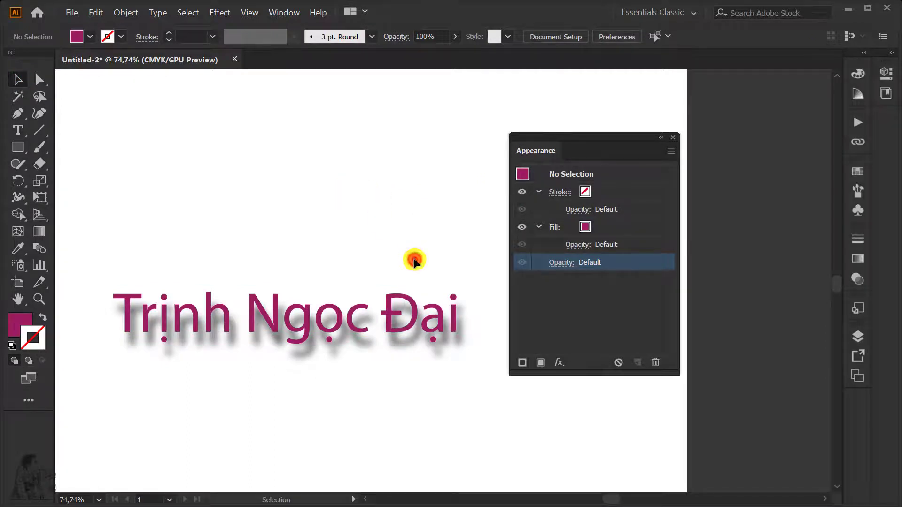
- Toggle the name text's drop shadow visibility to compare, then open its Drop Shadow settings
click(410, 306)
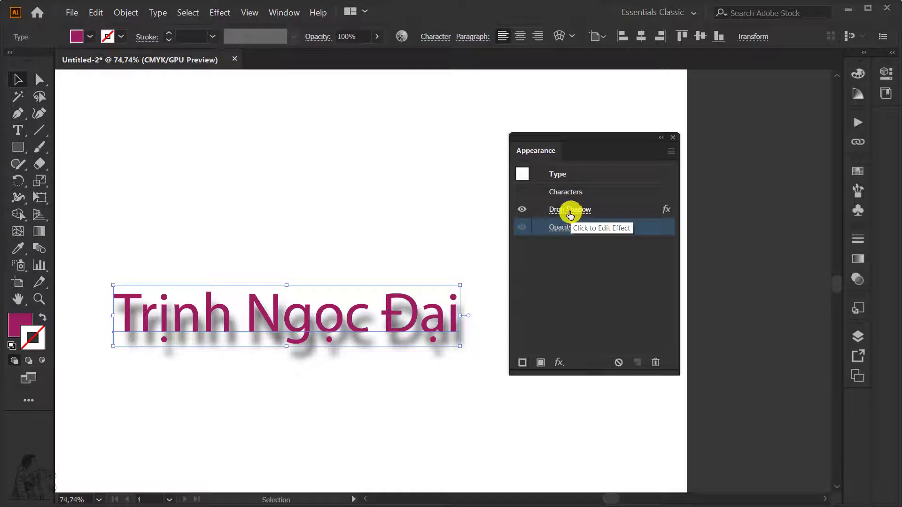
click(523, 191)
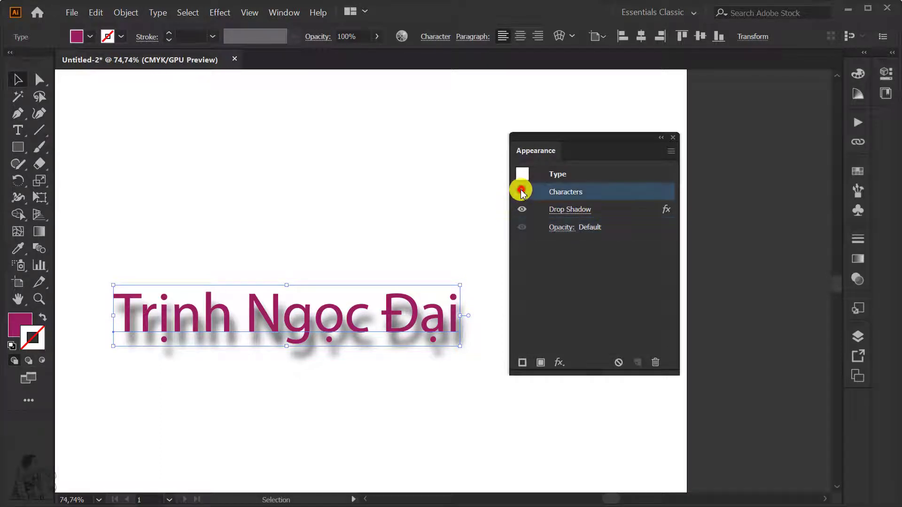
click(523, 210)
click(522, 209)
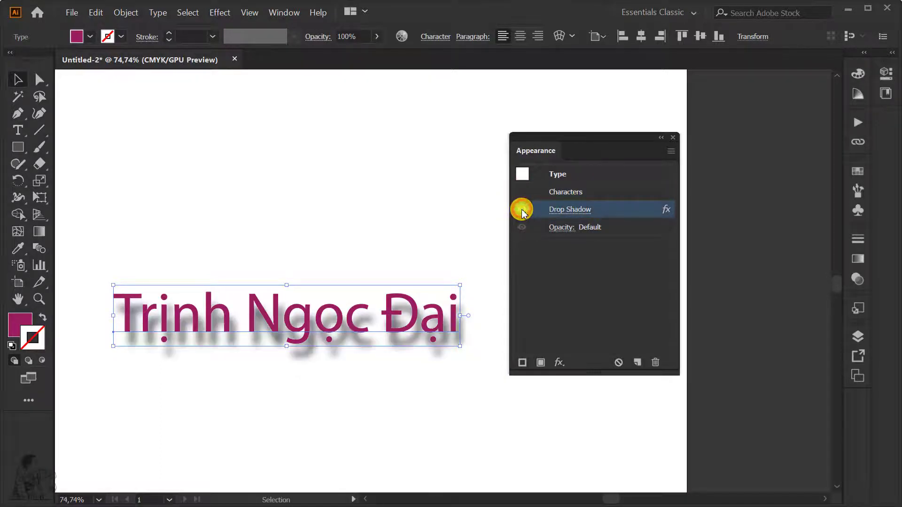
click(523, 210)
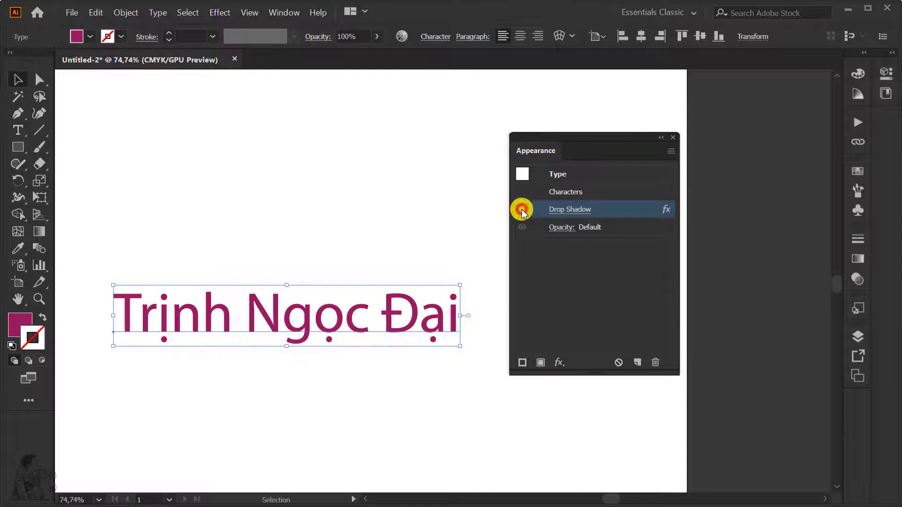
click(523, 210)
click(522, 210)
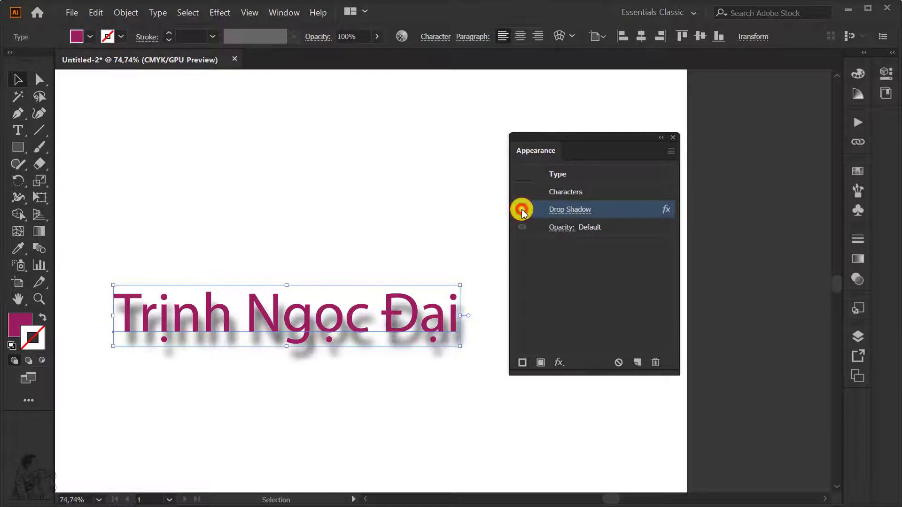
click(574, 213)
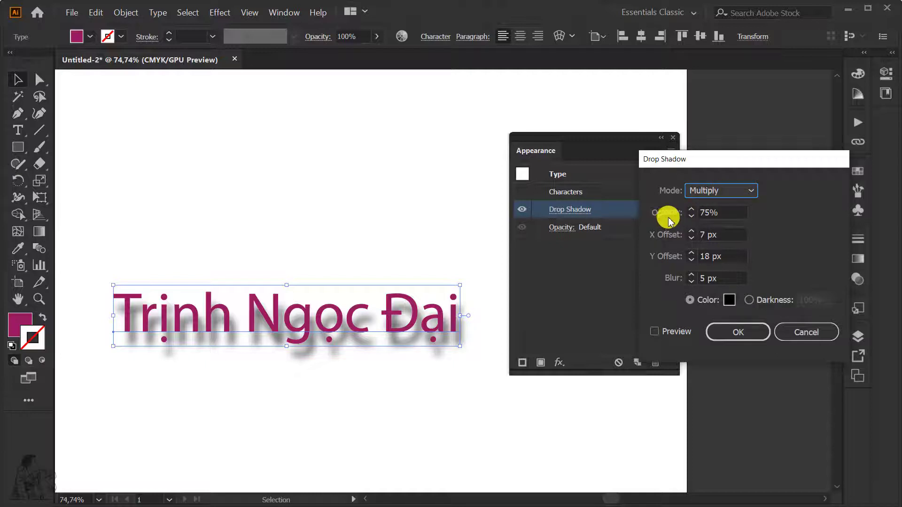
- Set the drop shadow offsets to 10 px horizontal and 20 px vertical
click(691, 237)
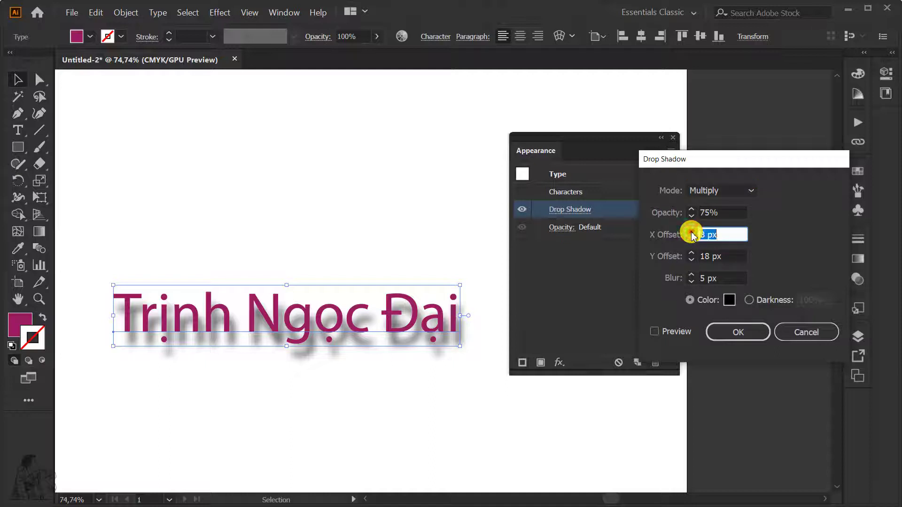
click(692, 234)
text(10)
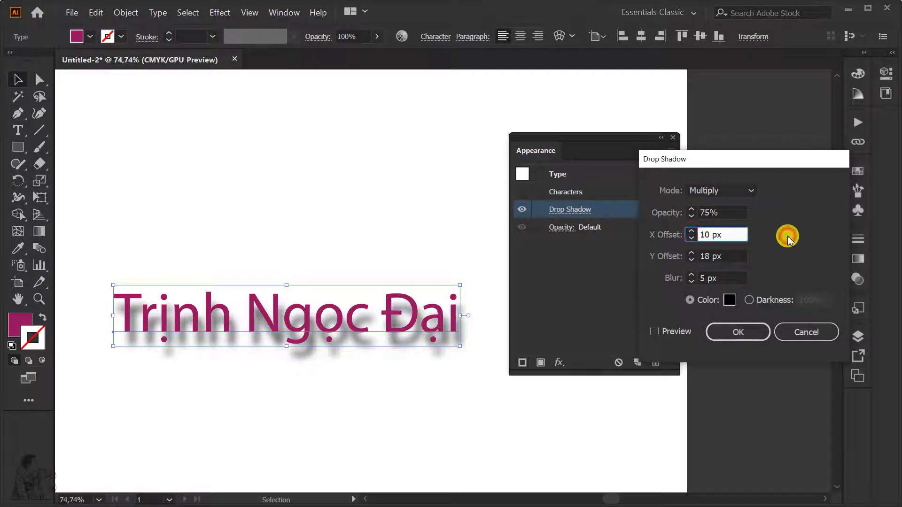
click(653, 331)
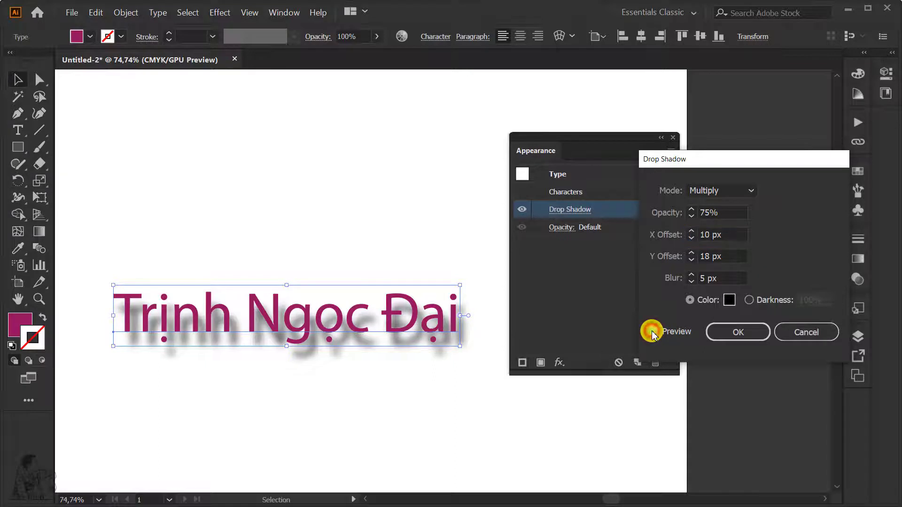
click(692, 258)
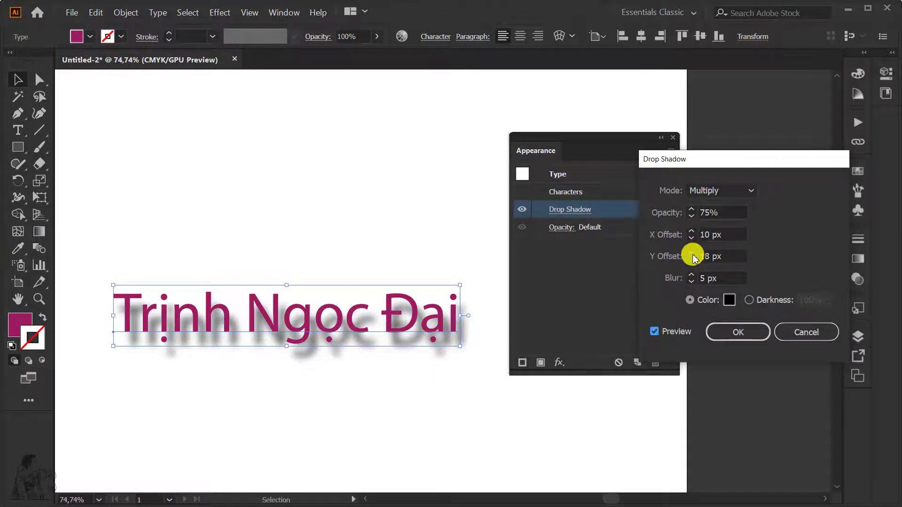
click(692, 256)
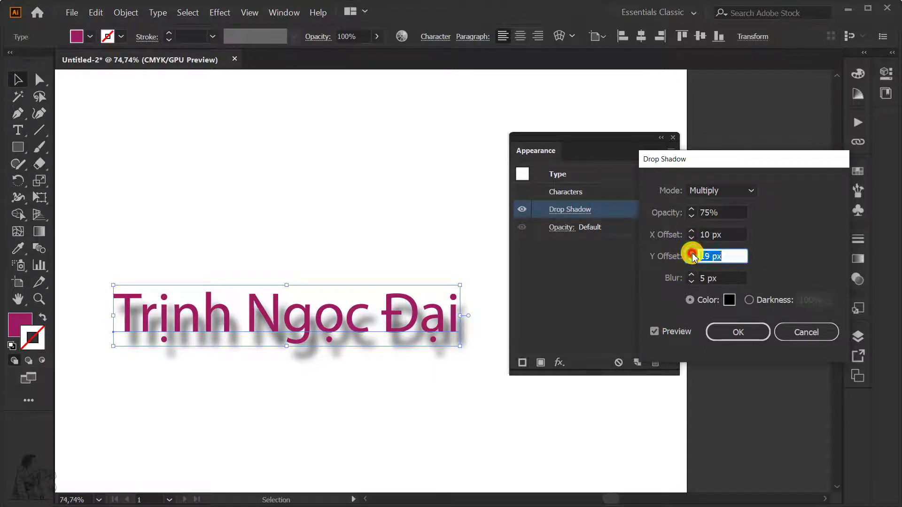
click(692, 254)
click(654, 331)
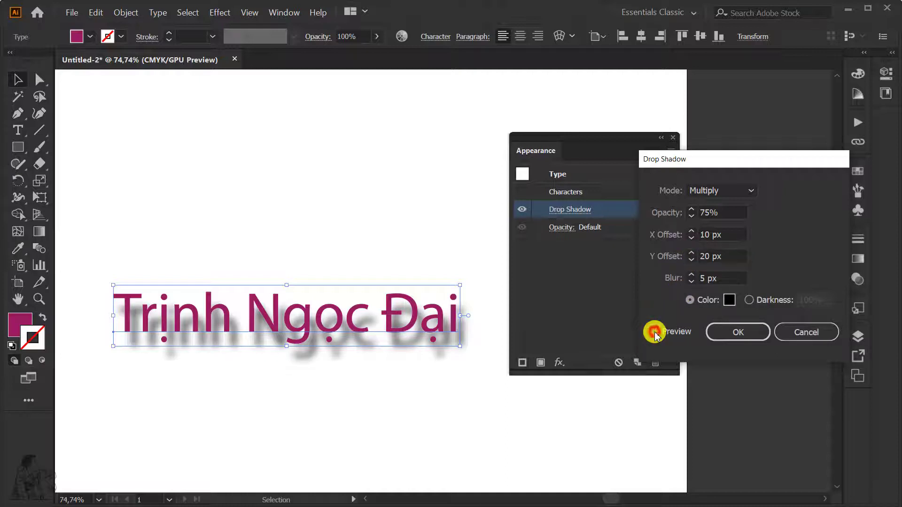
click(654, 332)
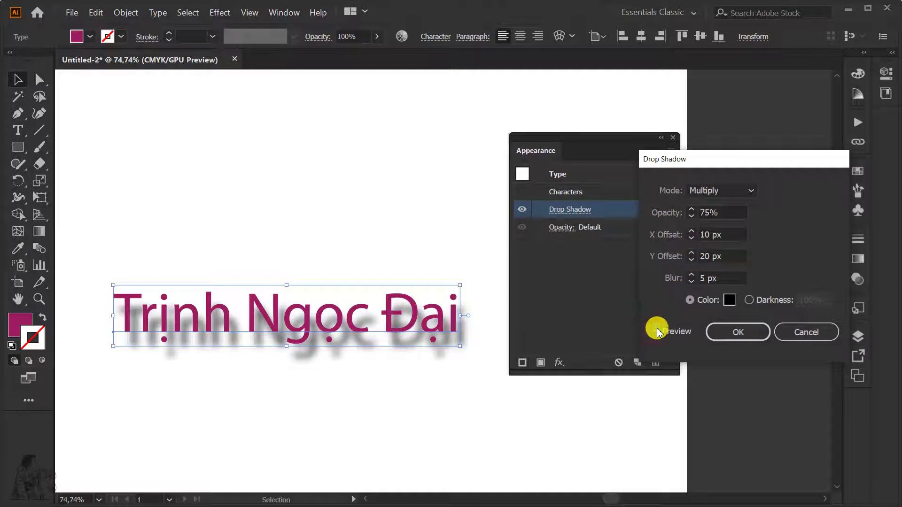
- Try a yellow shadow colour, then switch to near-black and apply the drop shadow
click(731, 300)
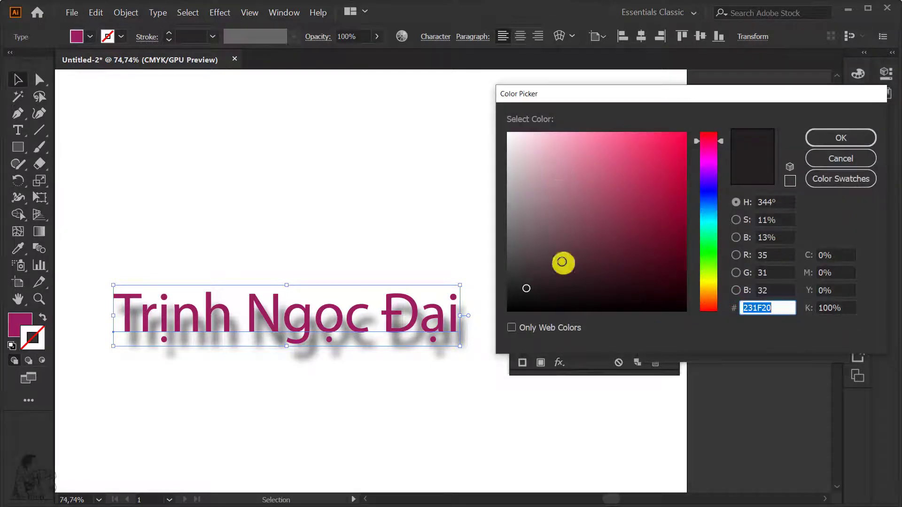
click(709, 287)
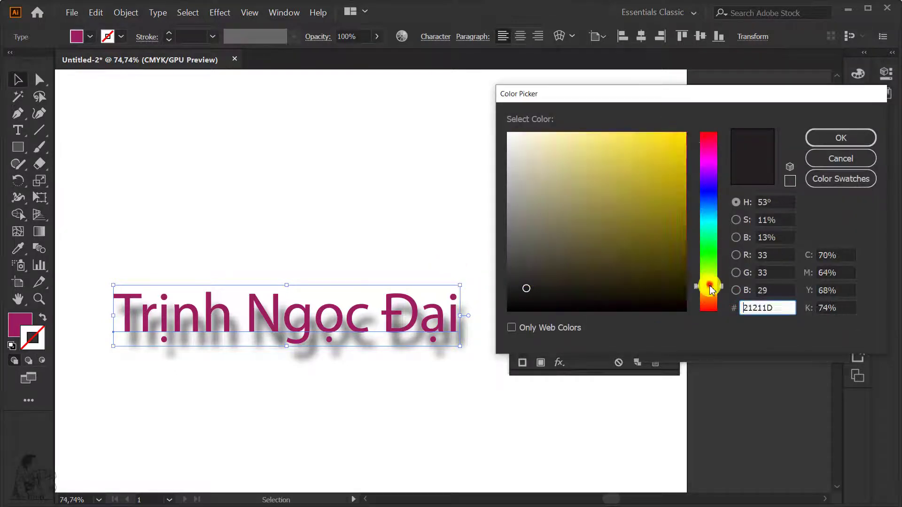
click(652, 140)
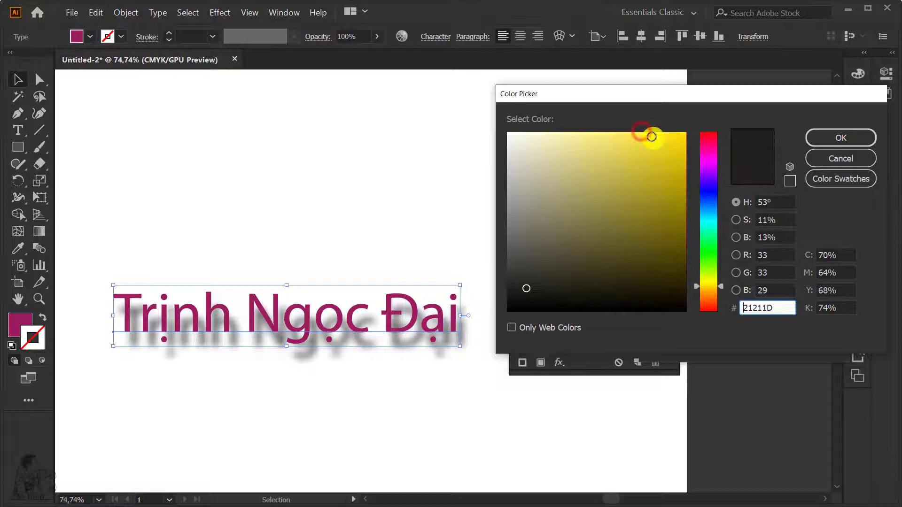
click(826, 140)
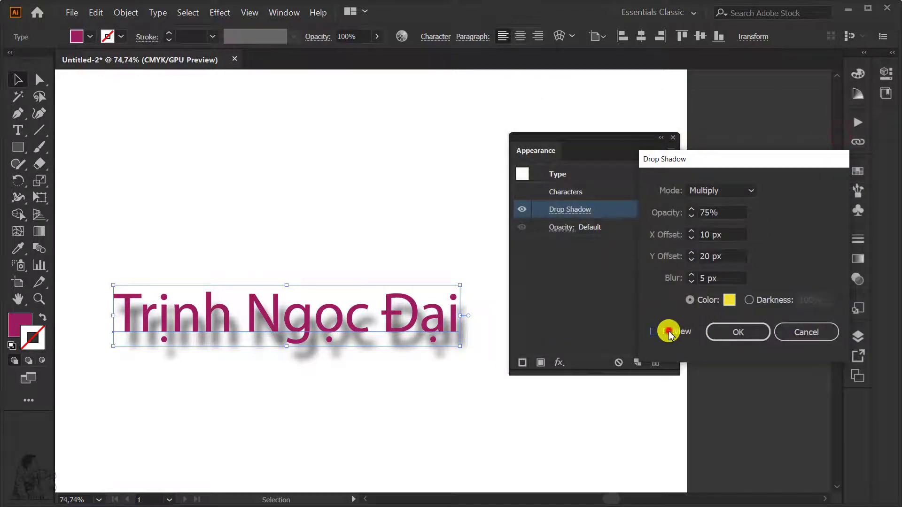
click(669, 333)
click(730, 300)
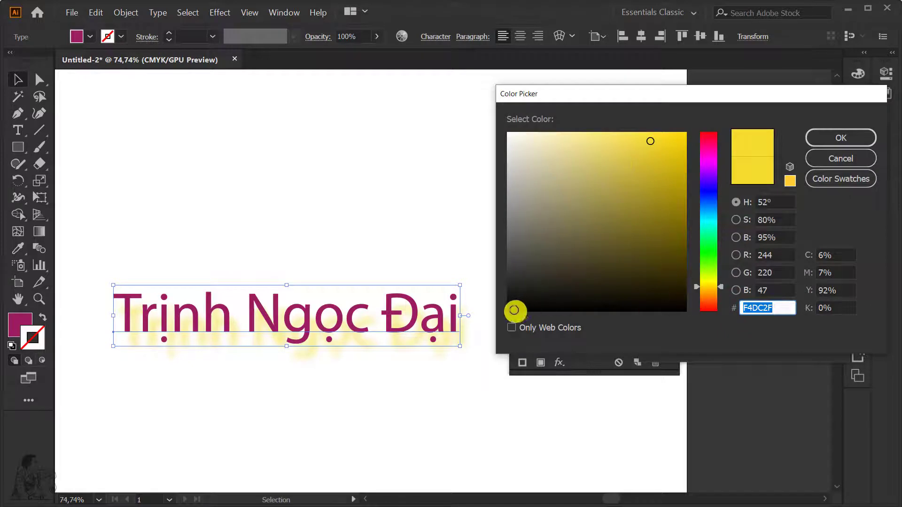
click(509, 310)
click(841, 138)
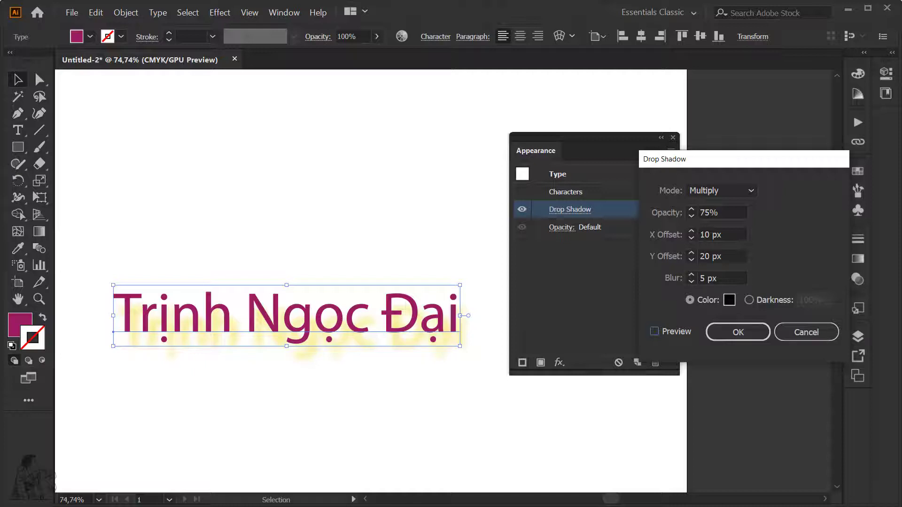
key(Return)
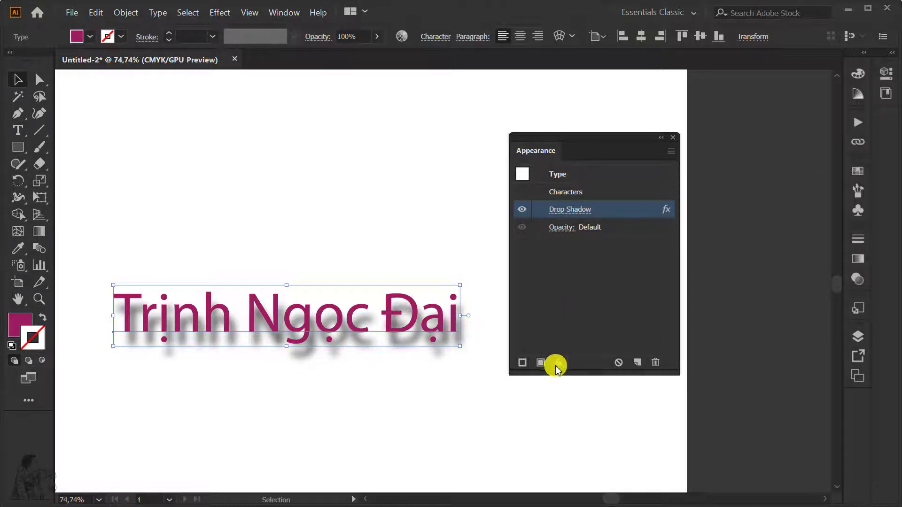
click(618, 362)
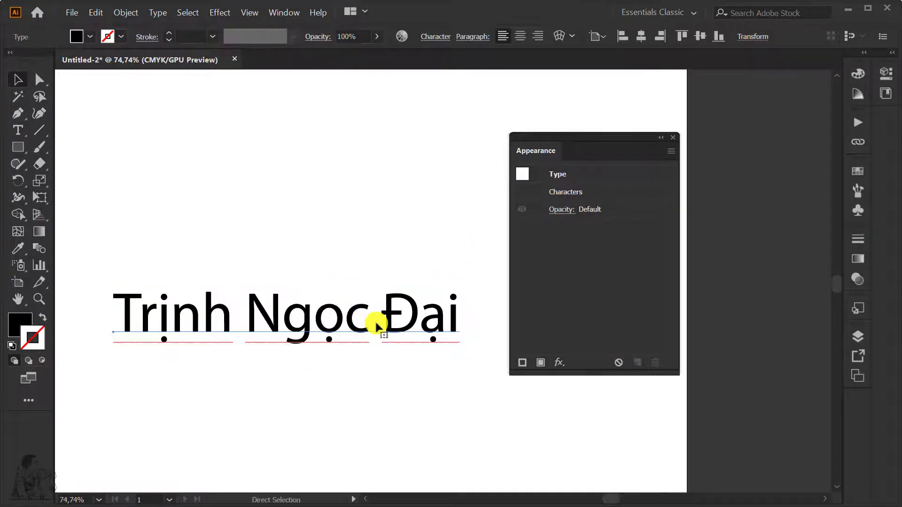
key(ctrl+z)
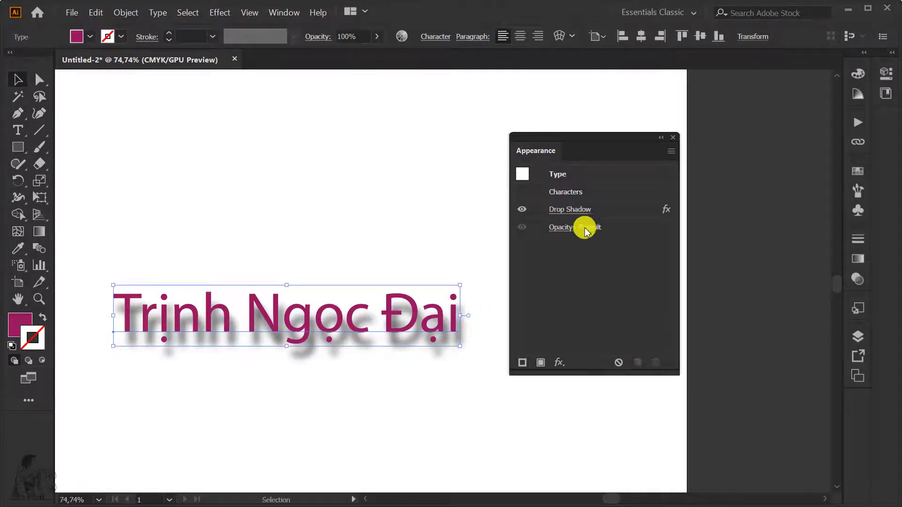
click(571, 212)
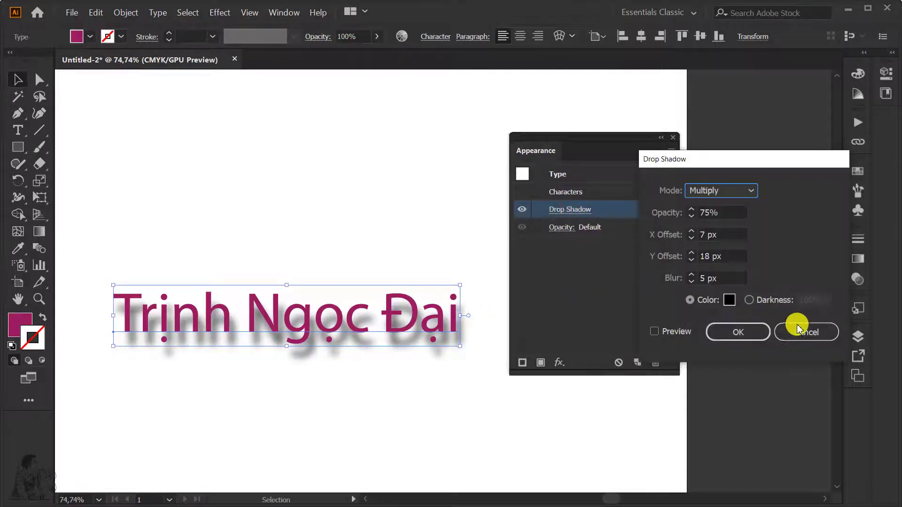
click(816, 329)
click(633, 210)
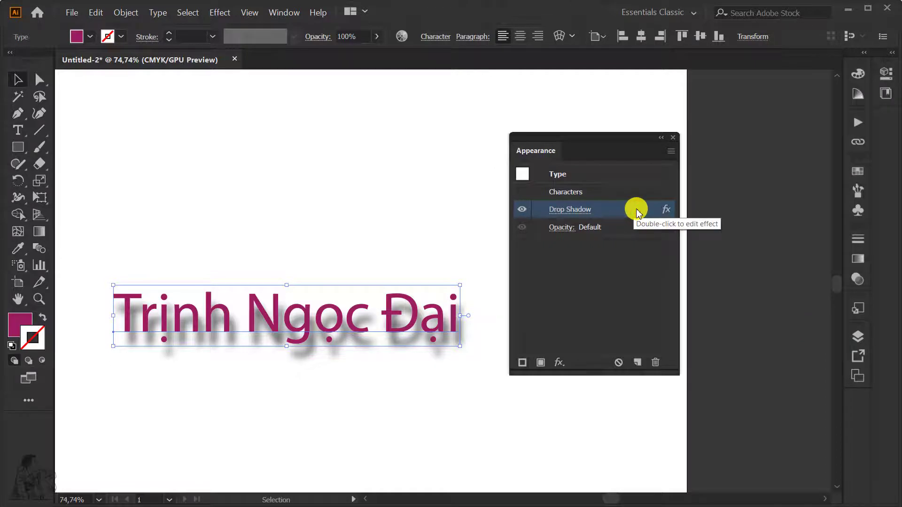
click(656, 363)
key(ctrl+z)
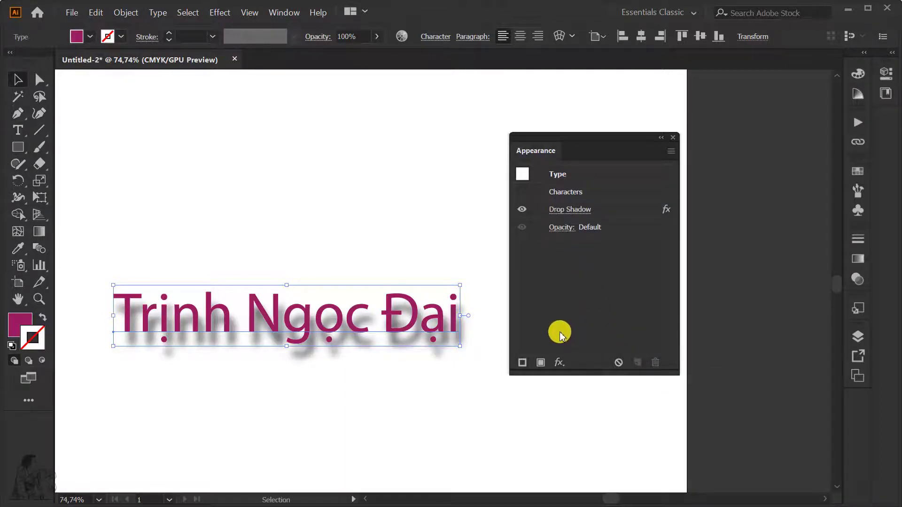
- Try a new stroke, undo it, then add a red fill layer to the name text
click(522, 363)
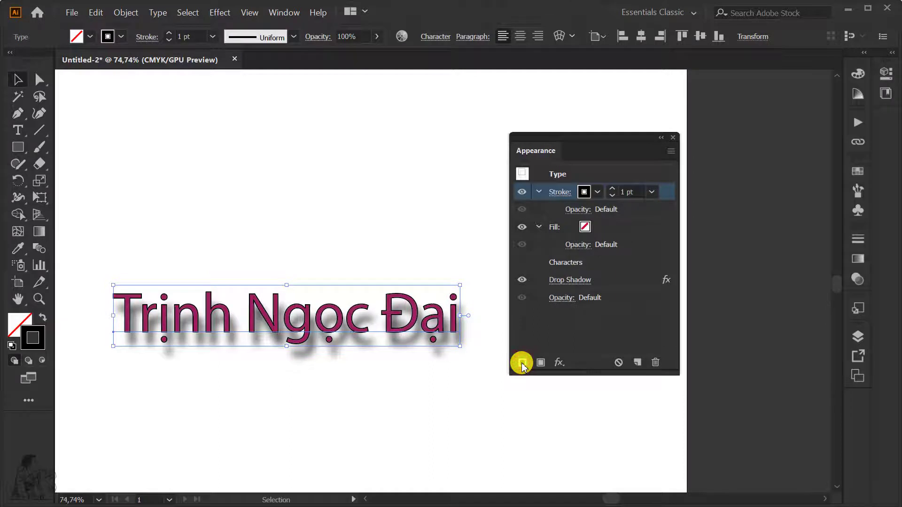
key(ctrl+z)
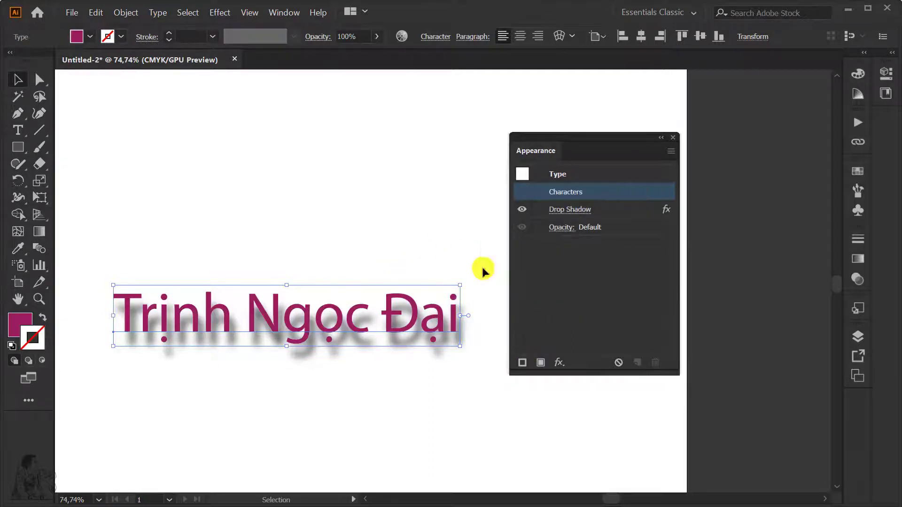
click(542, 363)
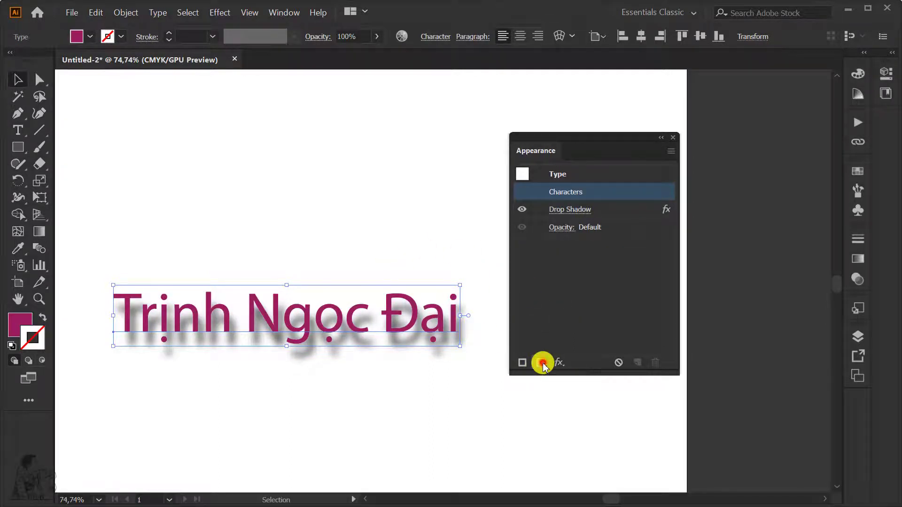
click(596, 227)
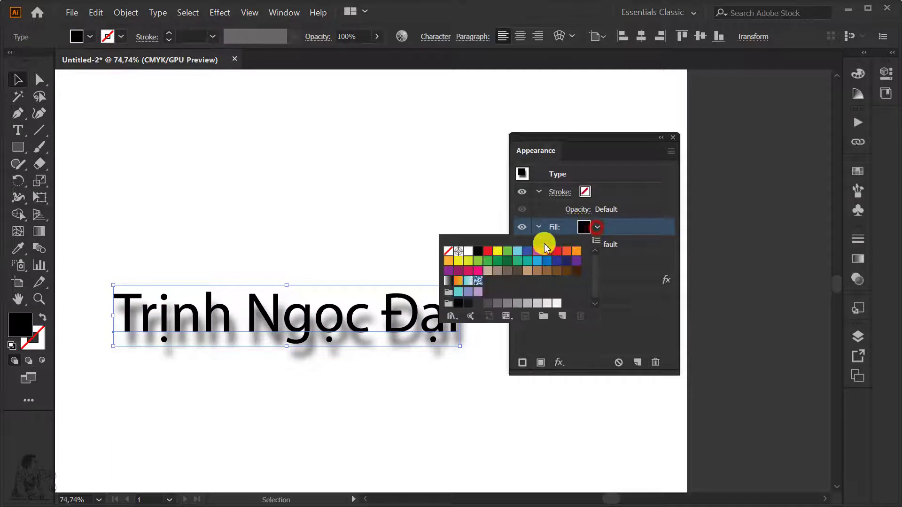
click(488, 251)
click(17, 79)
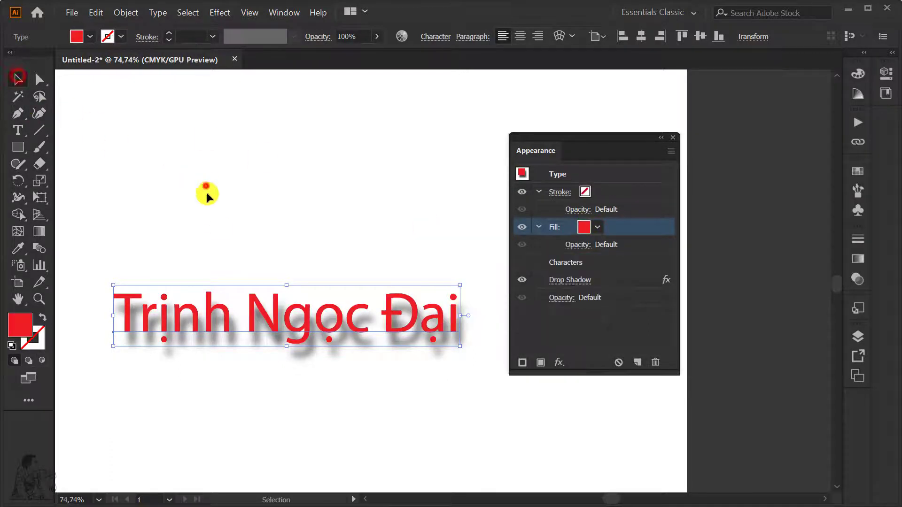
click(207, 193)
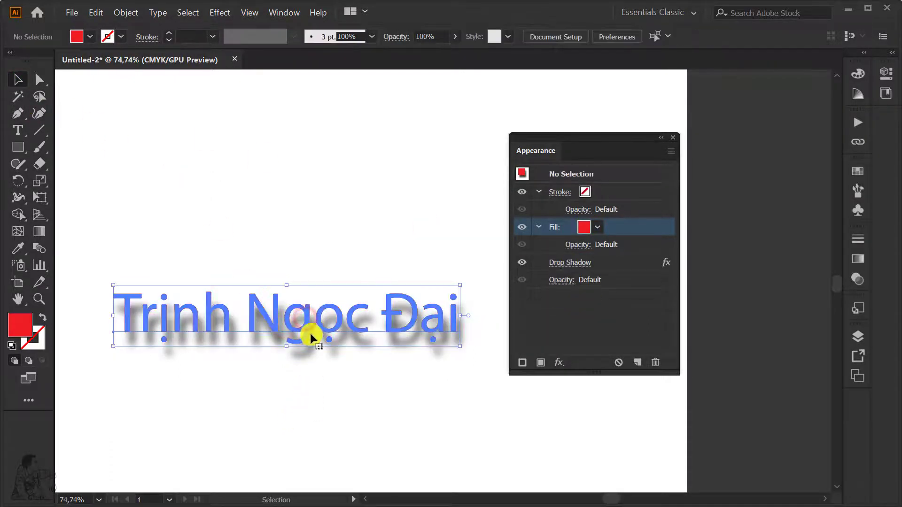
- Undo the text move and red fill, then reselect the text and open the effects list
drag(310, 337, 323, 227)
key(ctrl+z)
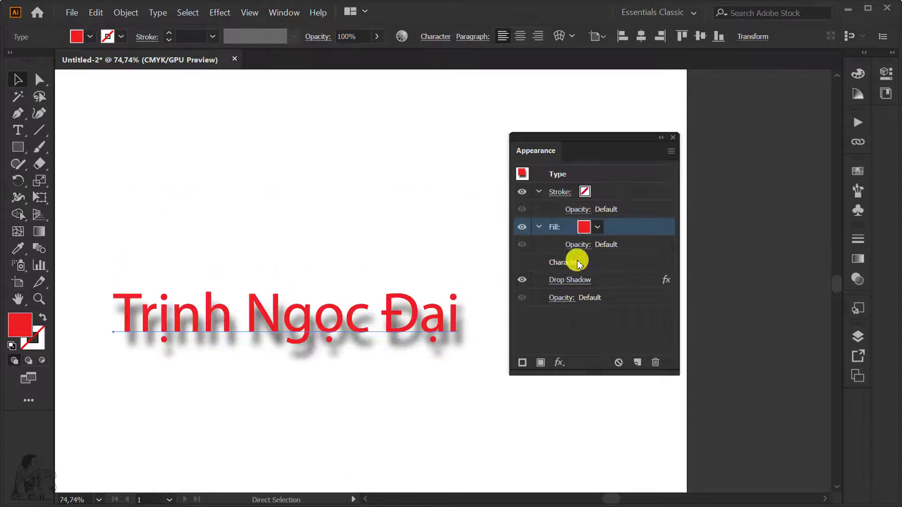
click(394, 259)
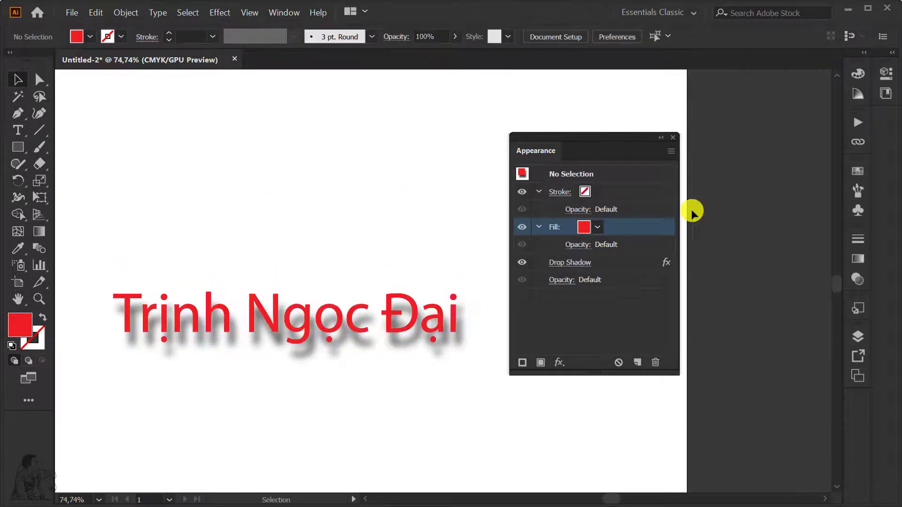
key(ctrl+z)
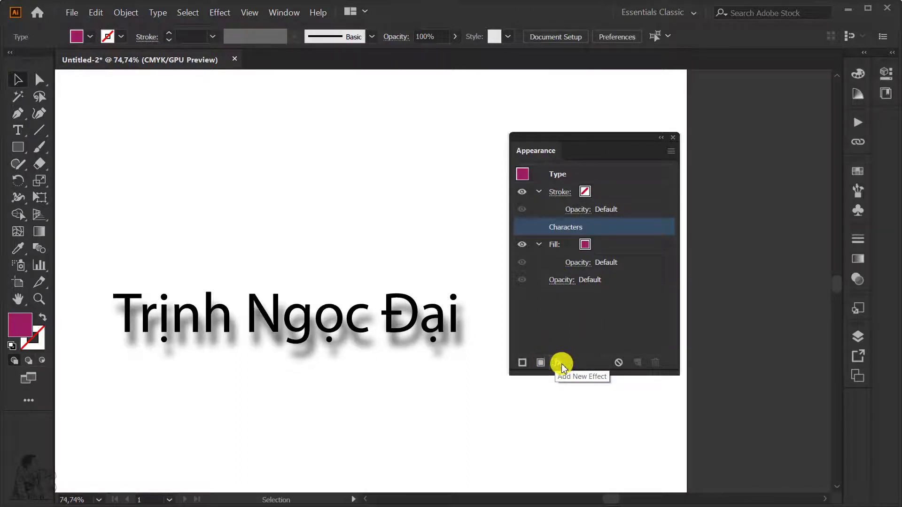
click(386, 341)
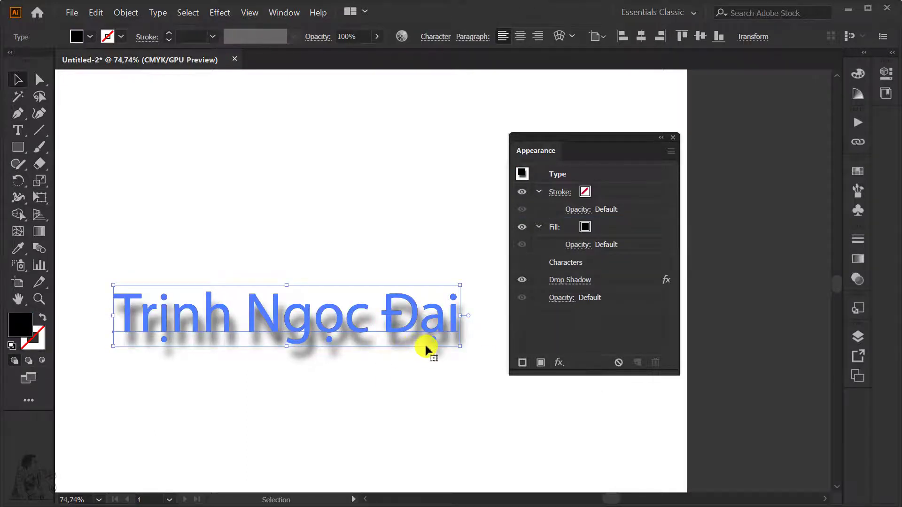
click(561, 363)
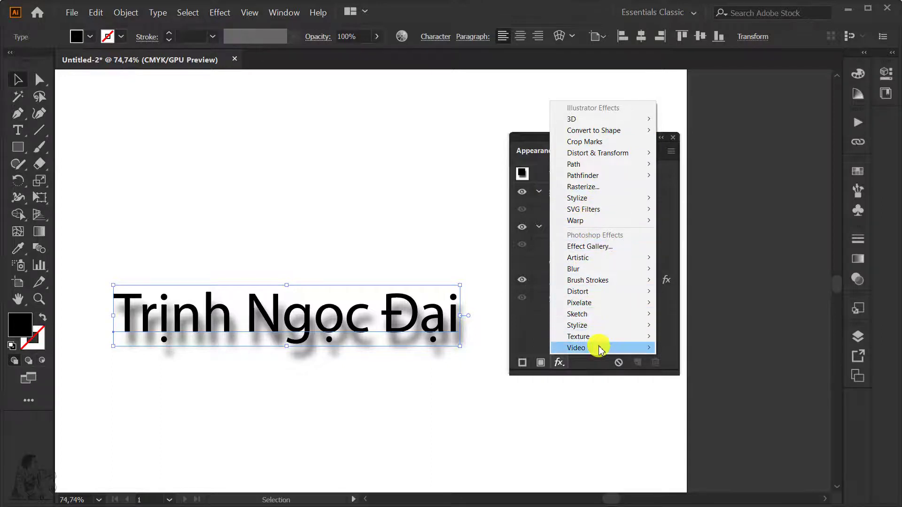
mouse_move(574, 269)
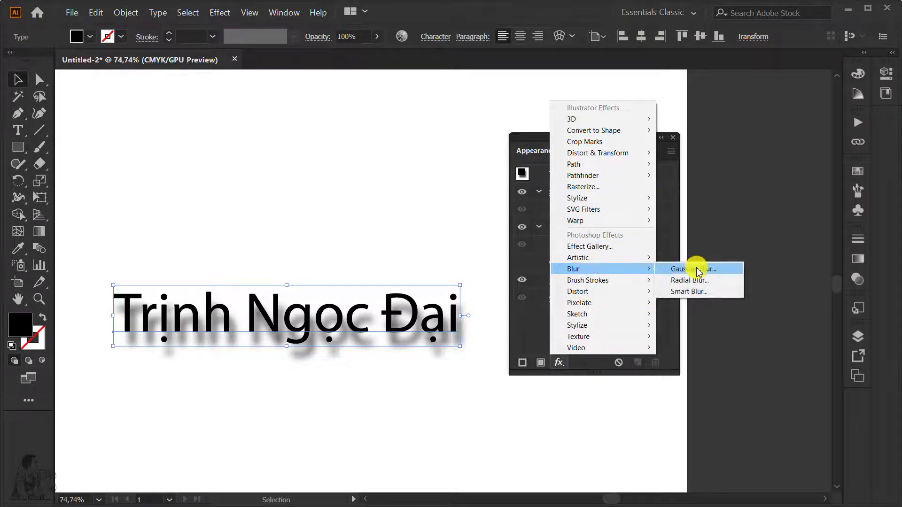
click(561, 363)
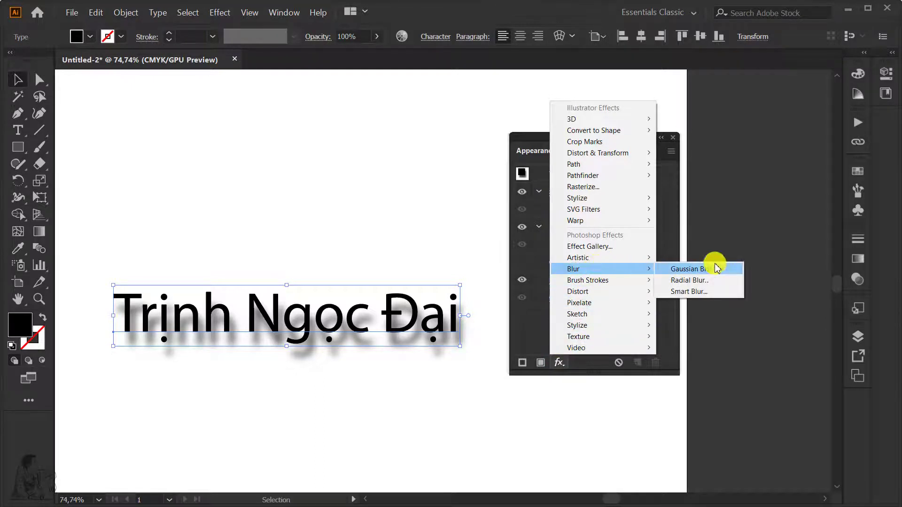
click(716, 270)
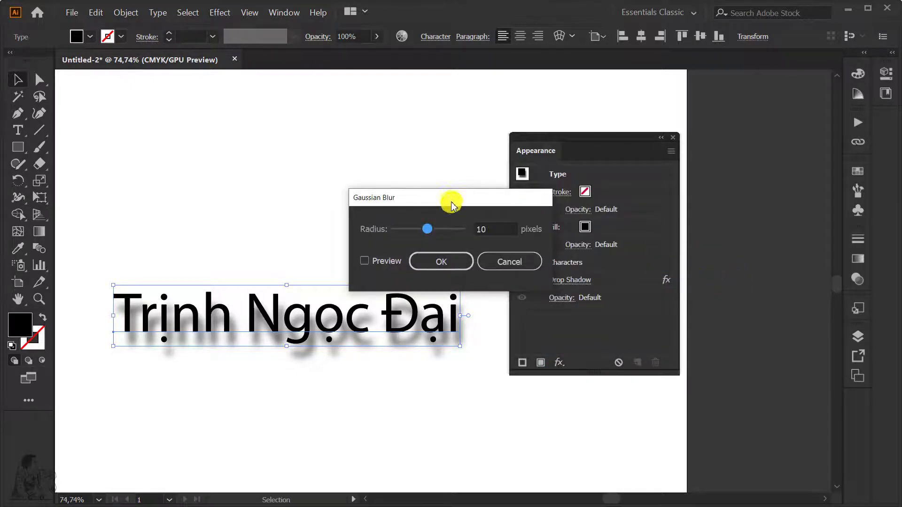
drag(452, 202, 397, 100)
click(309, 158)
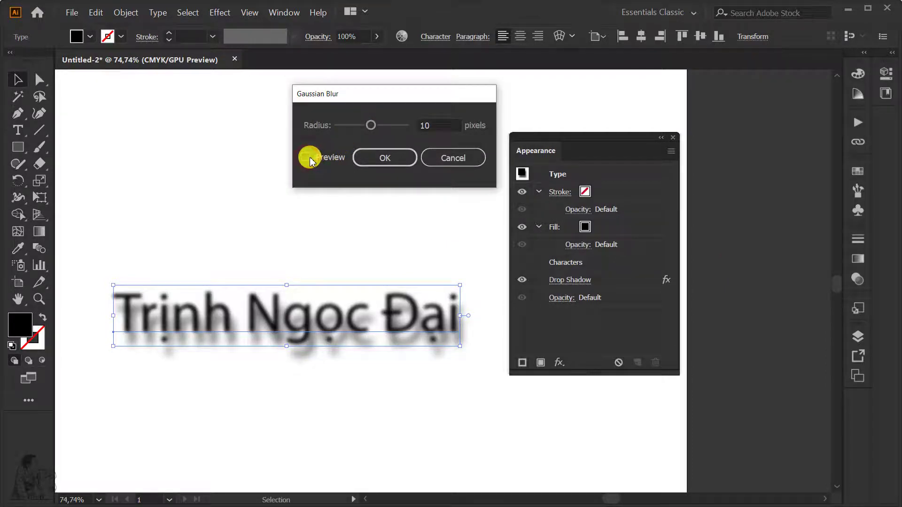
click(309, 158)
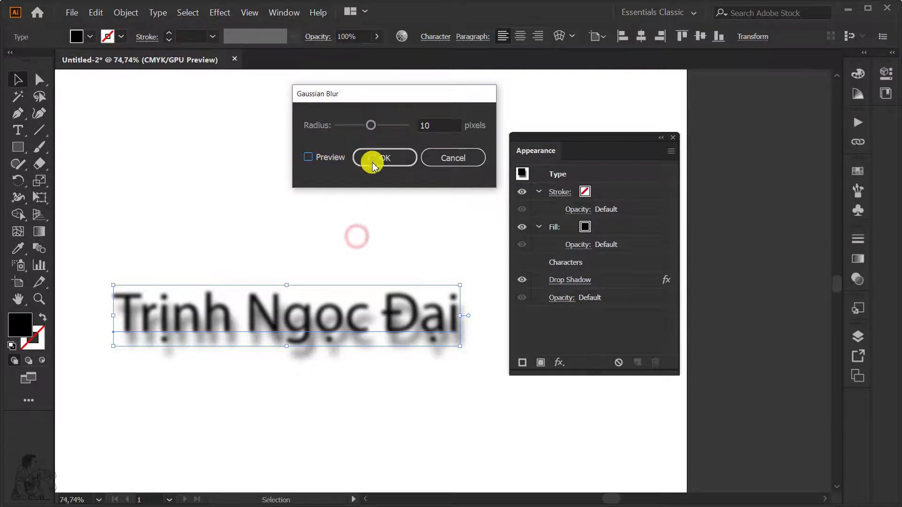
drag(371, 125, 405, 125)
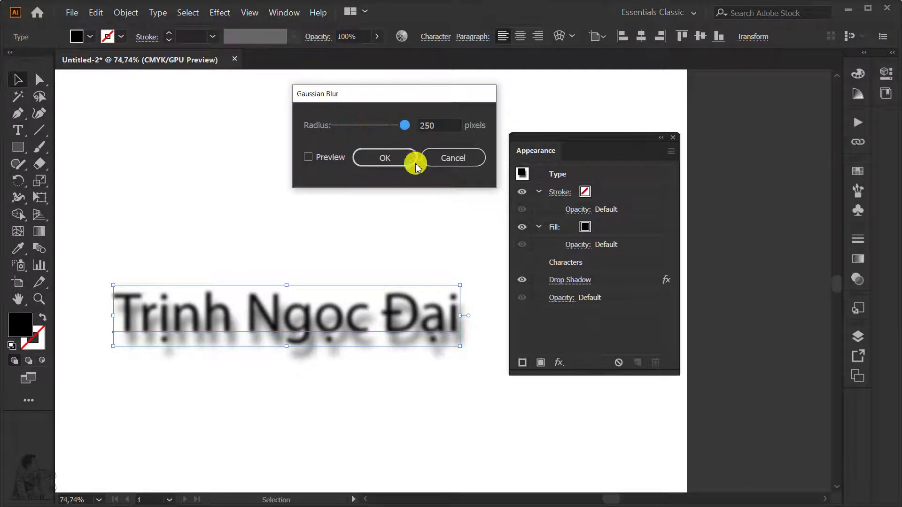
click(308, 158)
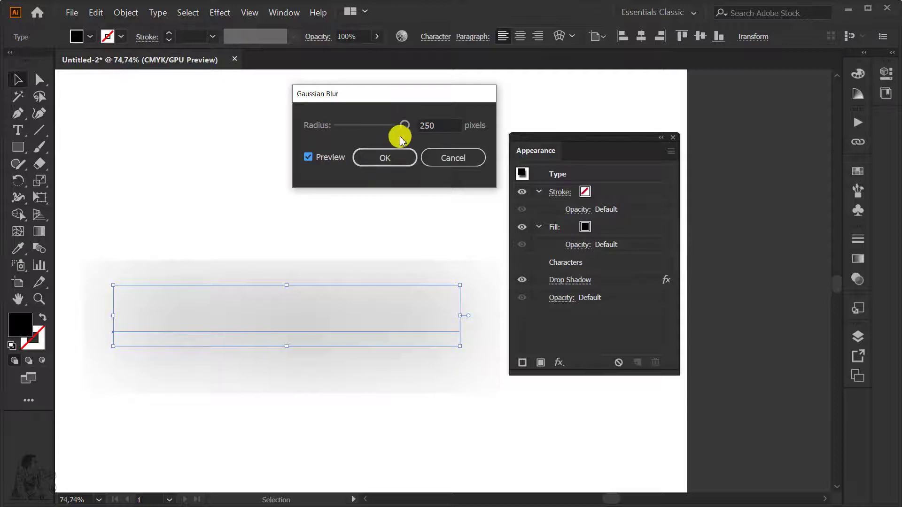
mouse_move(405, 125)
mouse_down()
mouse_move(349, 131)
mouse_move(357, 130)
mouse_up()
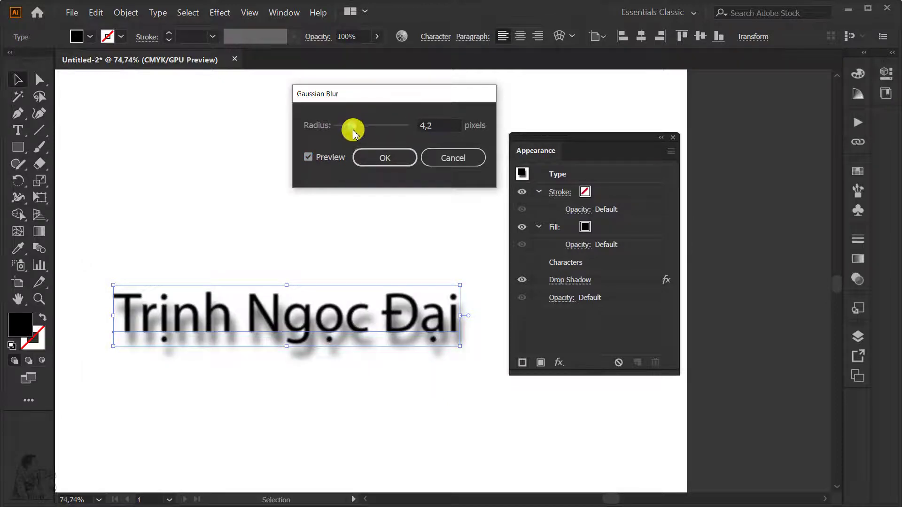
click(309, 158)
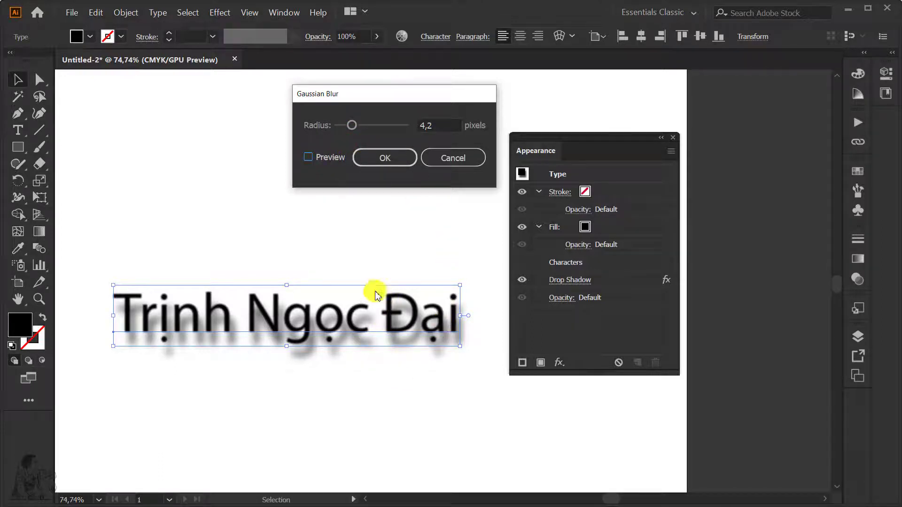
click(450, 159)
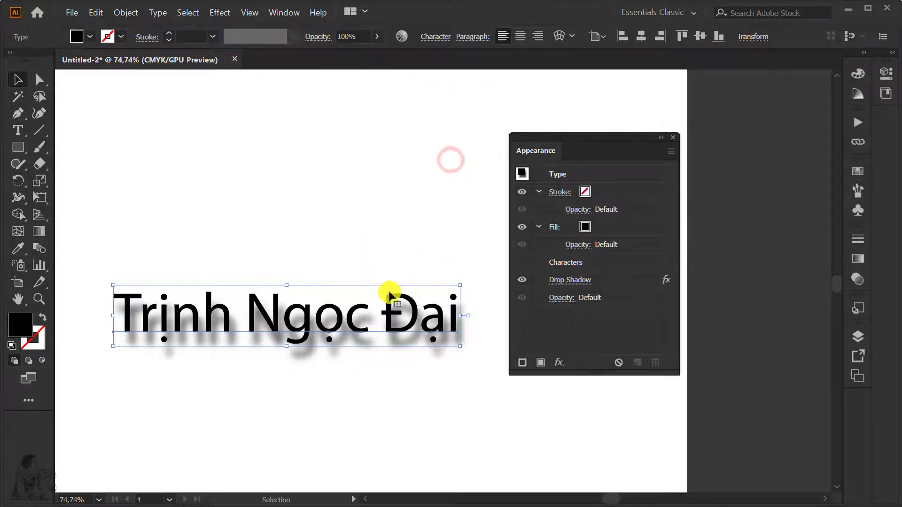
- Open and dismiss the fx effects list, then open the Appearance panel's flyout menu
click(559, 363)
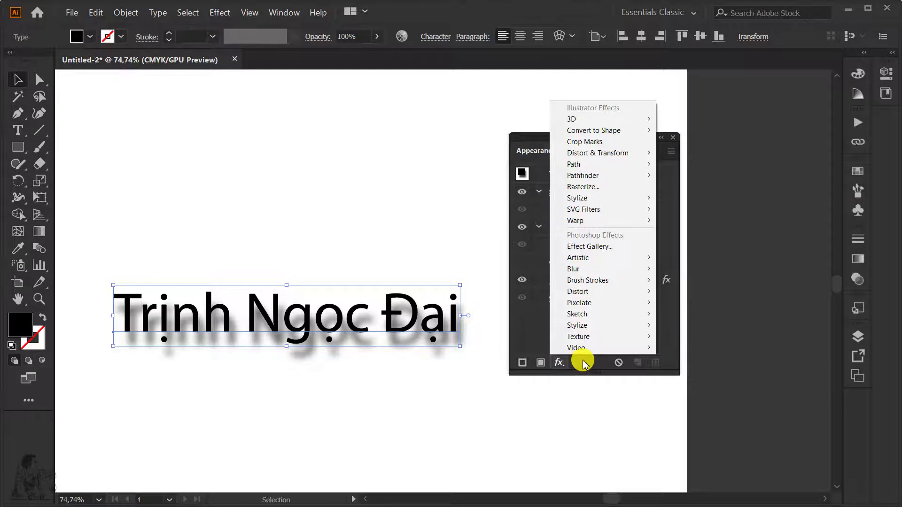
click(581, 362)
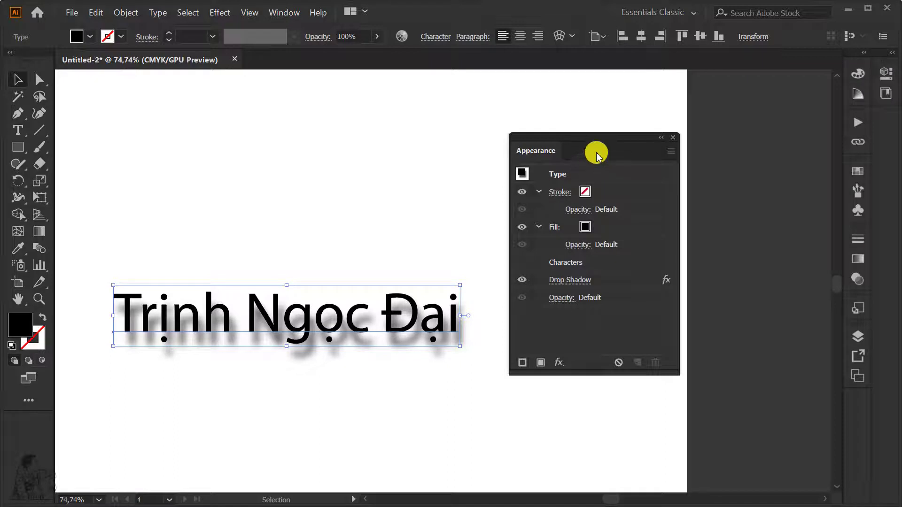
click(669, 155)
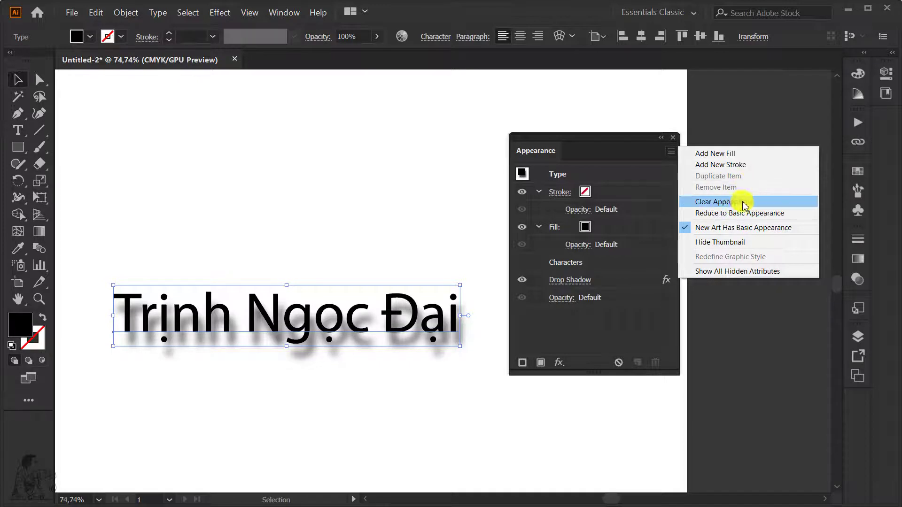
- Choose Clear Appearance to strip the drop shadow, then reopen and dismiss the flyout menu
click(723, 203)
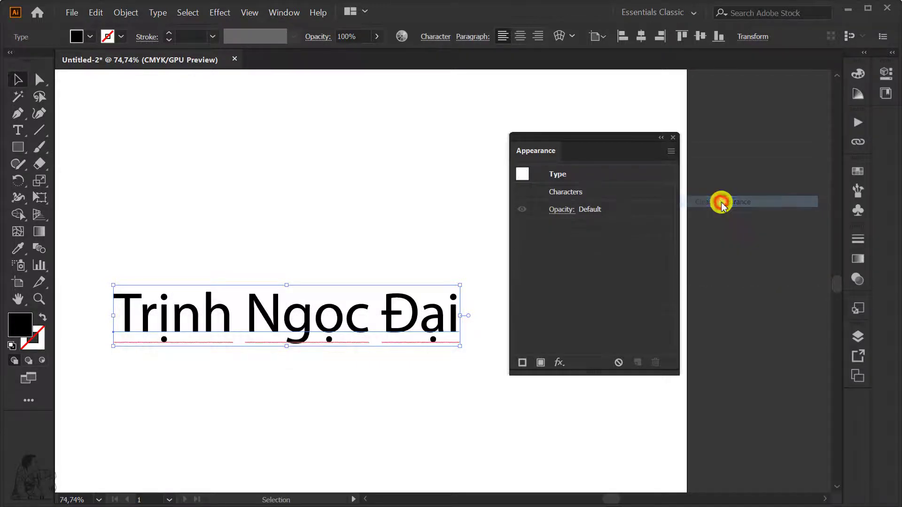
click(671, 151)
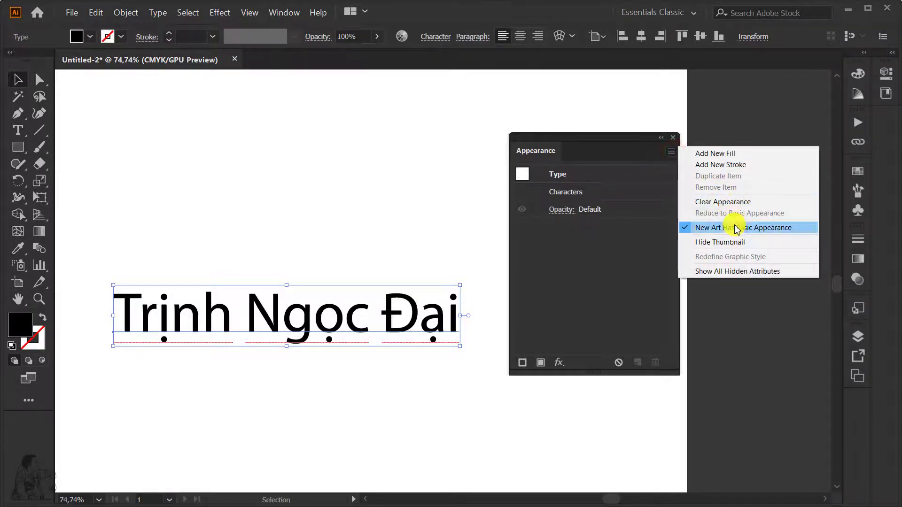
click(731, 271)
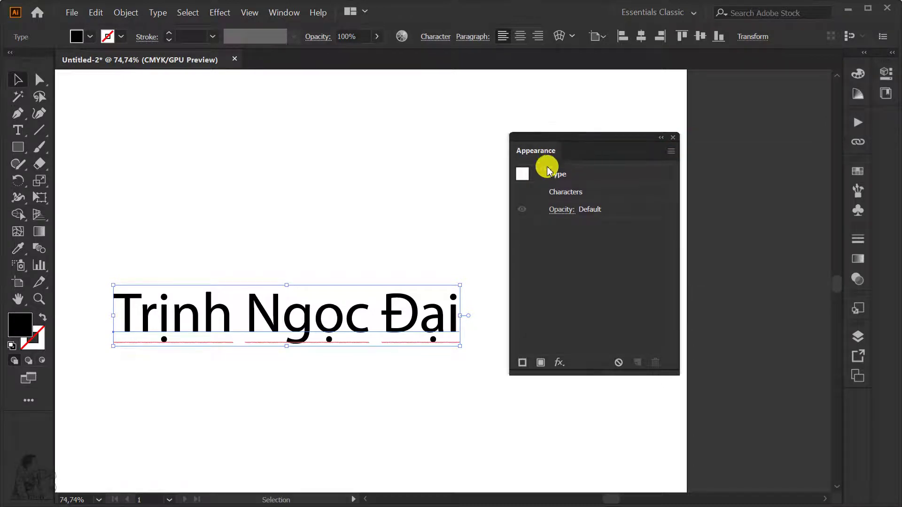
- Show the Artboards panel, close the Appearance panel, and frame the whole artboard in view
click(284, 14)
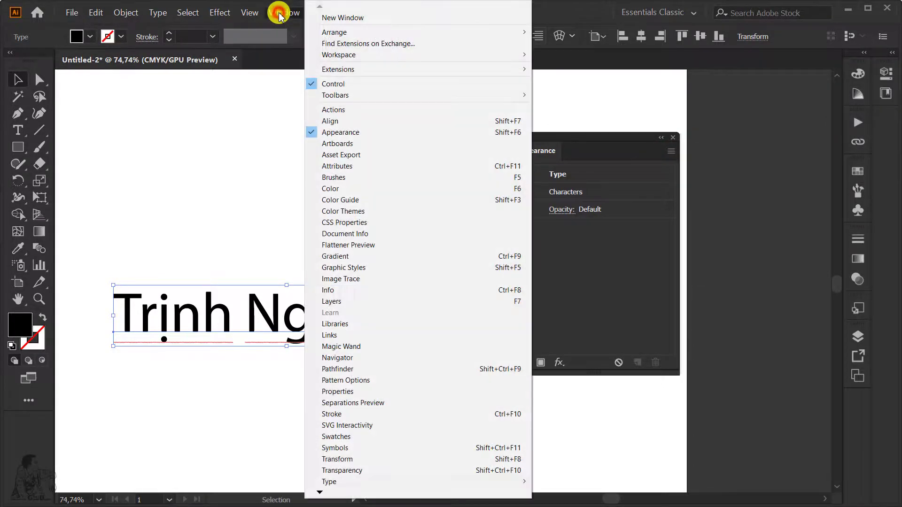
click(377, 147)
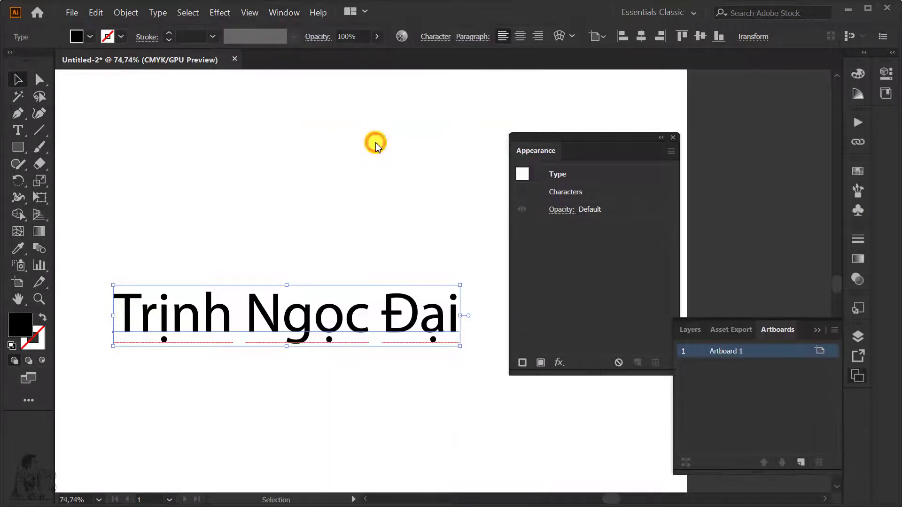
click(327, 199)
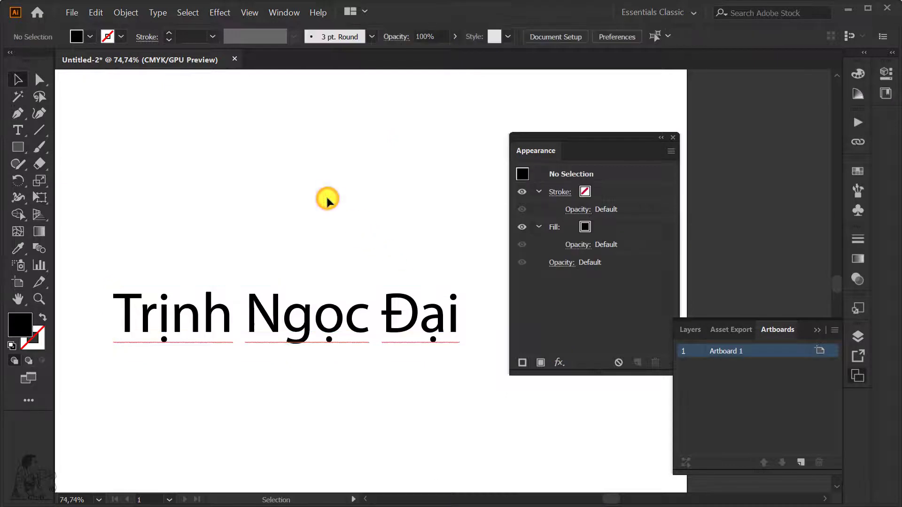
key(ctrl+minus)
key(ctrl+minus)
key(ctrl+minus)
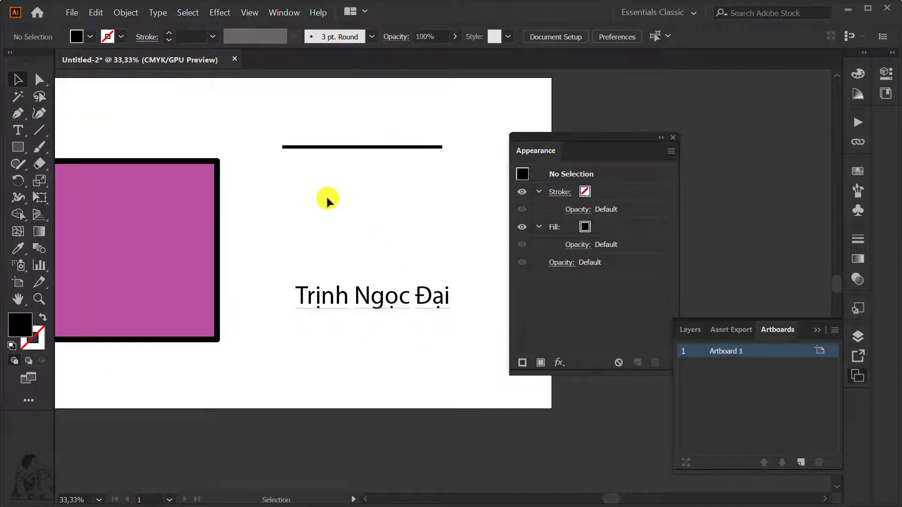
key(ctrl+minus)
mouse_move(365, 259)
mouse_down()
mouse_move(357, 301)
mouse_move(447, 272)
mouse_up()
click(672, 139)
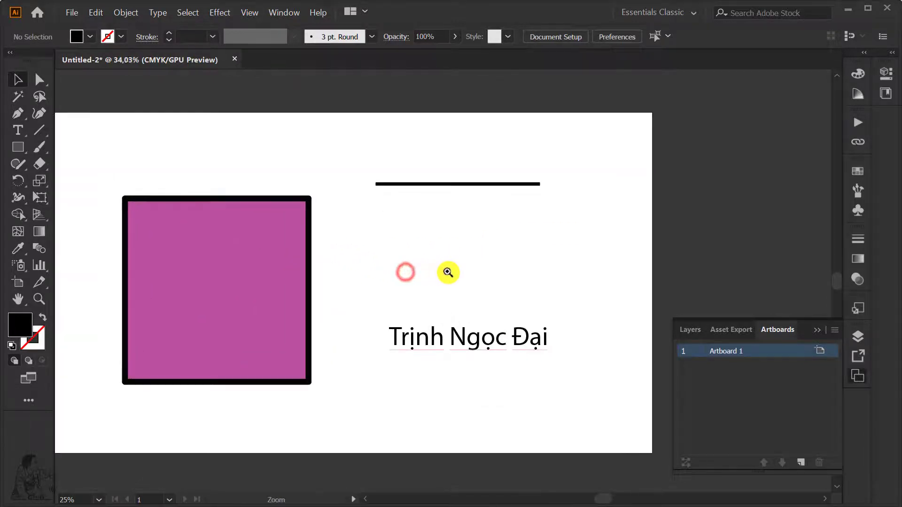
drag(399, 298, 439, 302)
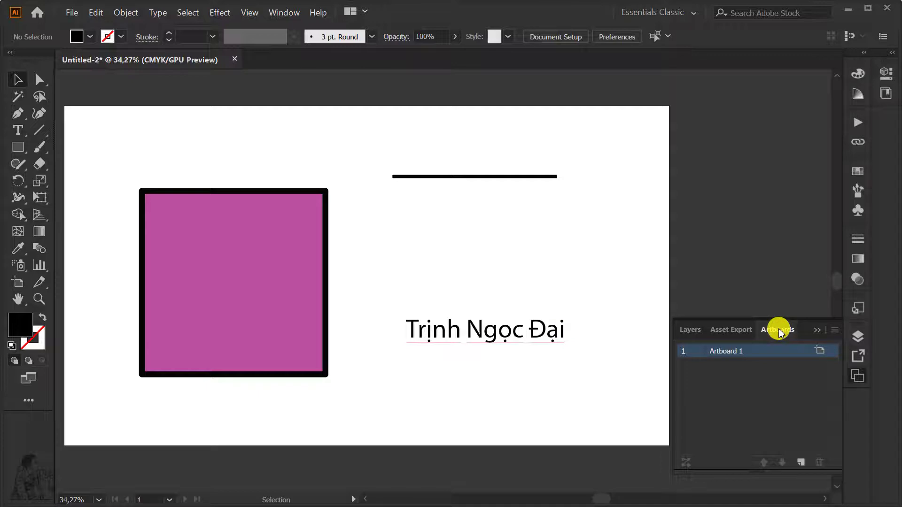
click(834, 330)
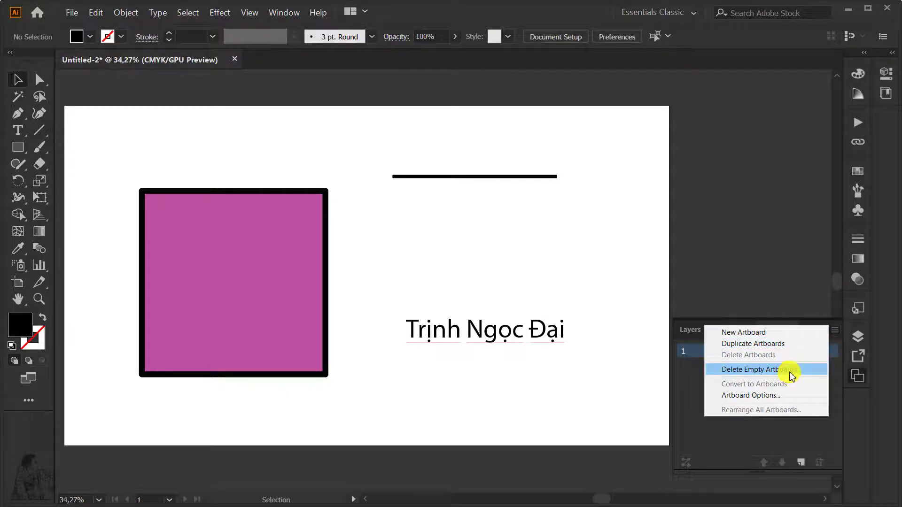
click(780, 396)
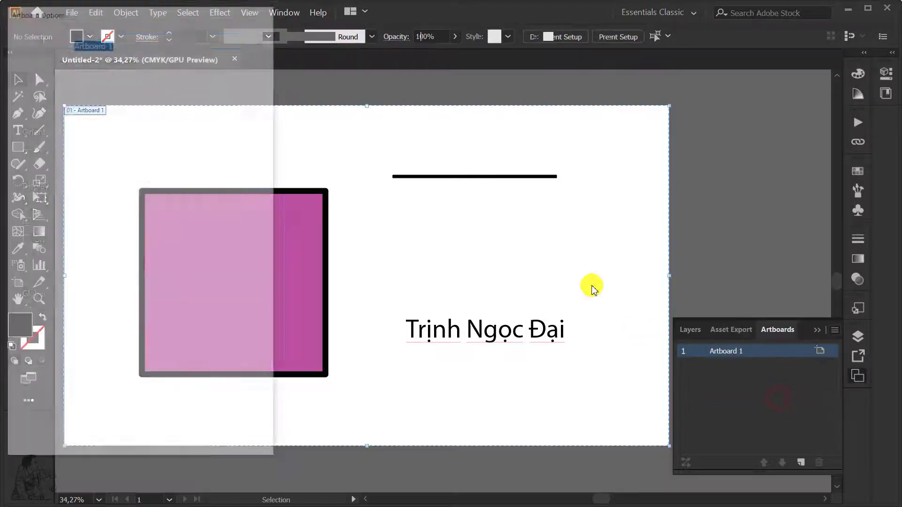
drag(156, 10, 172, 27)
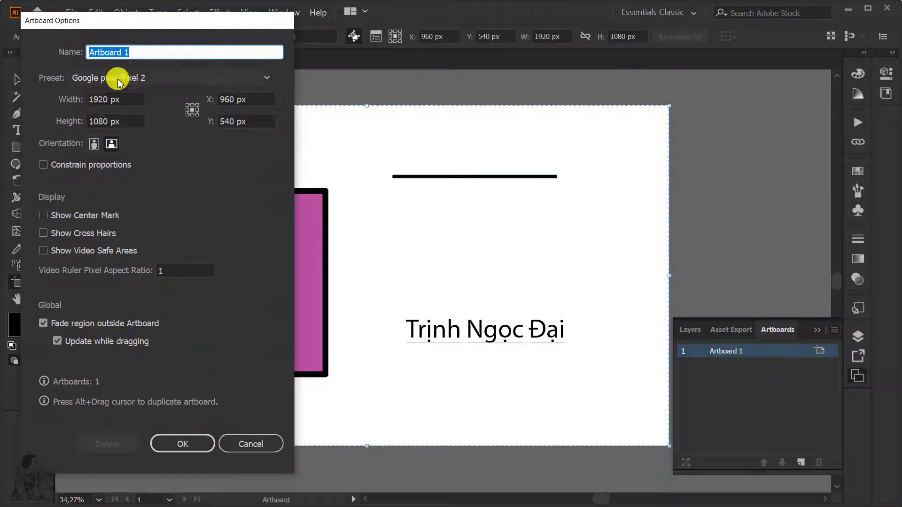
click(117, 79)
click(117, 82)
click(145, 76)
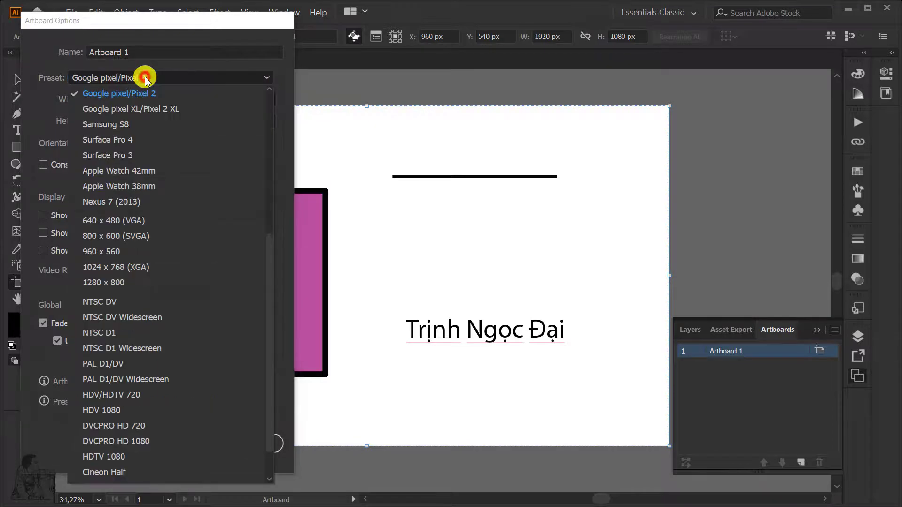
scroll(101, 413, down, 1)
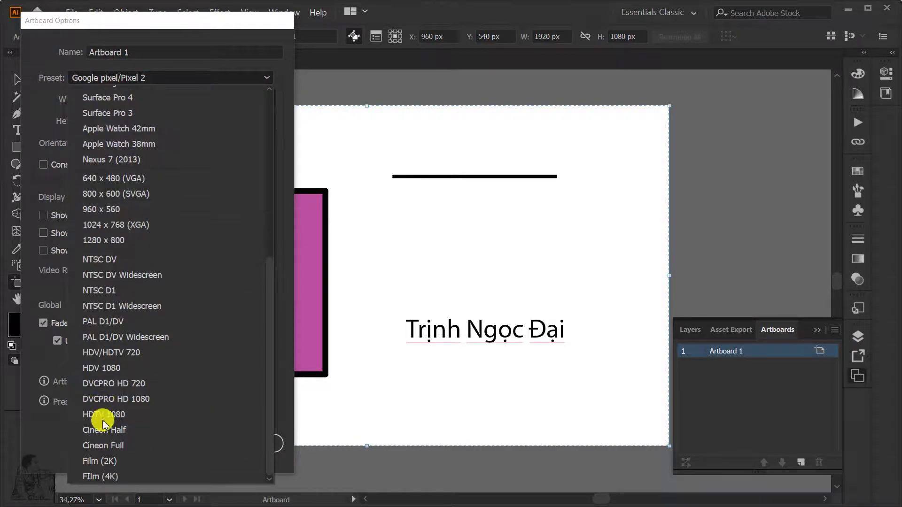
scroll(101, 418, up, 7)
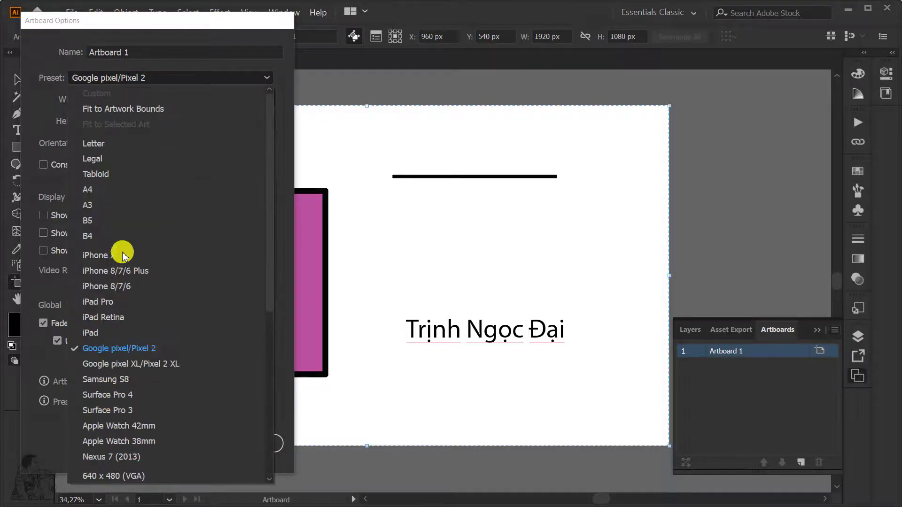
click(133, 187)
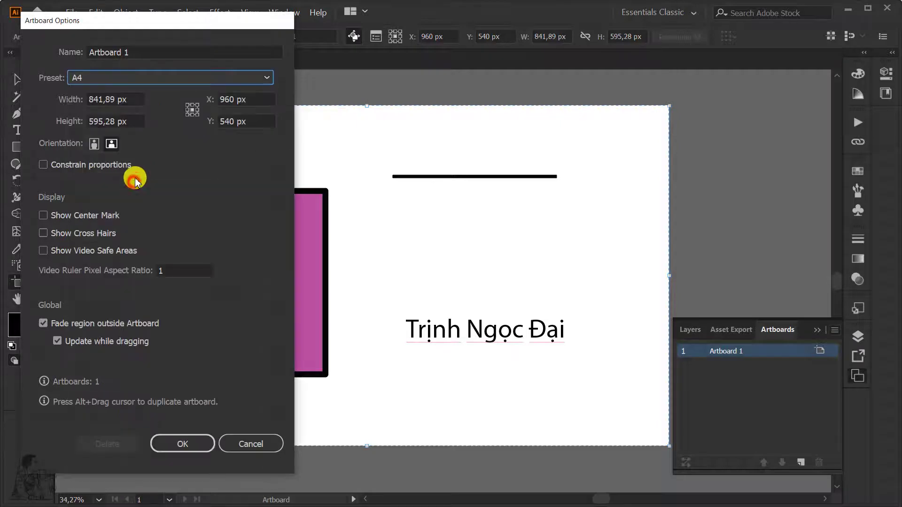
click(158, 79)
scroll(160, 169, up, 2)
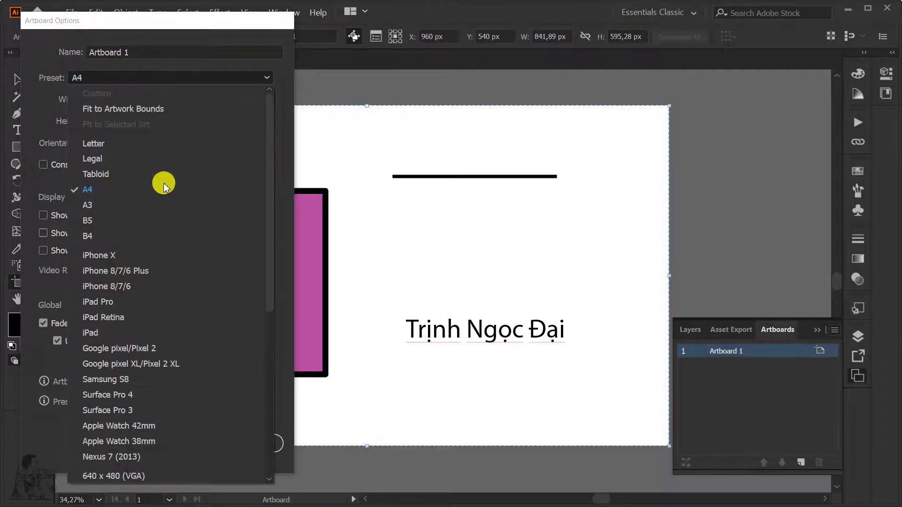
click(130, 350)
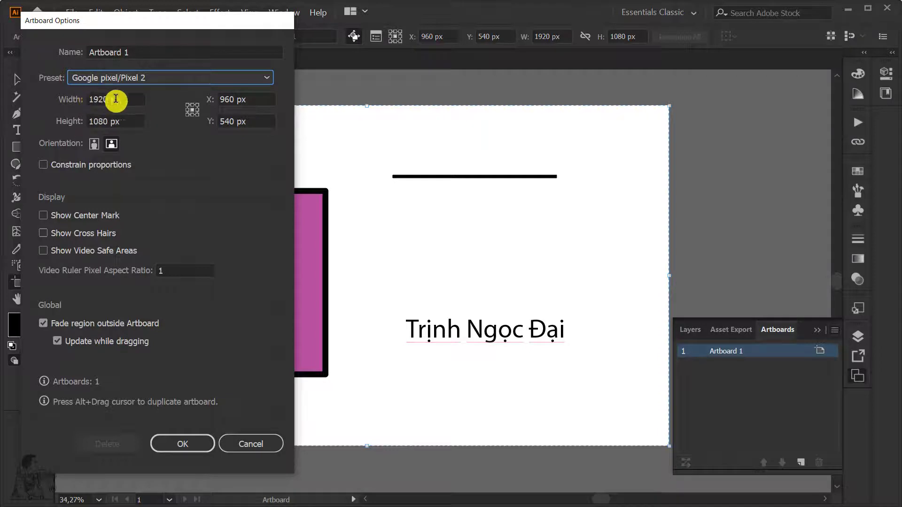
click(95, 146)
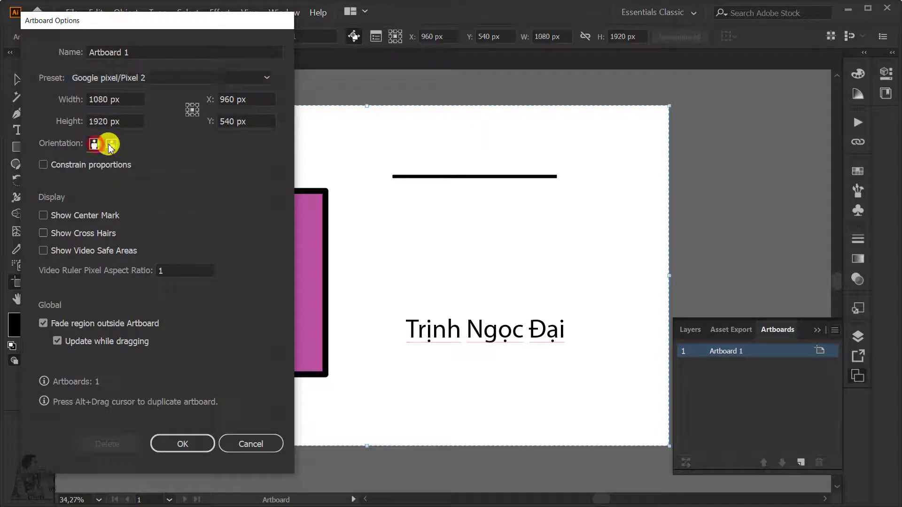
click(111, 146)
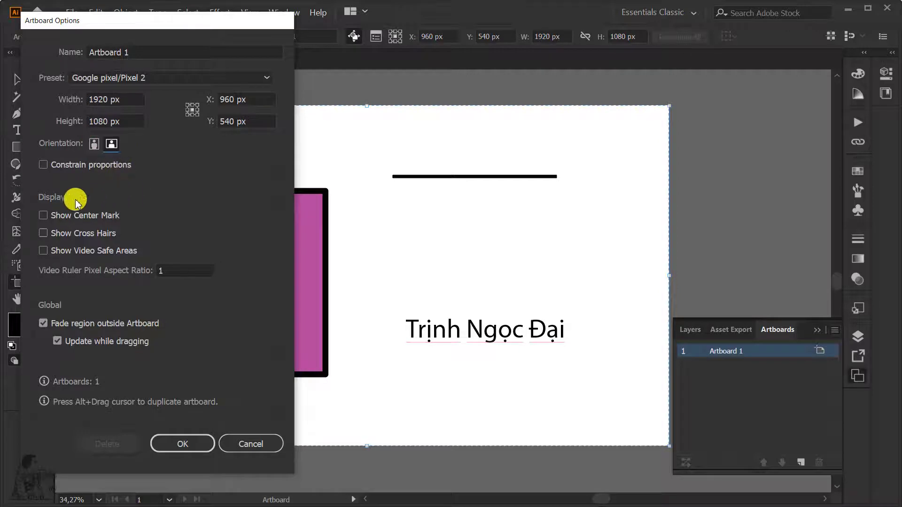
click(244, 444)
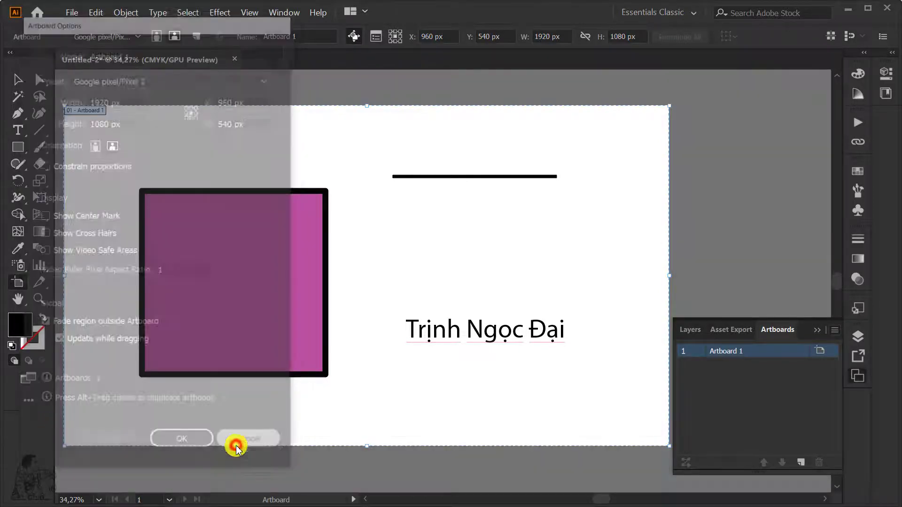
key(Escape)
click(835, 330)
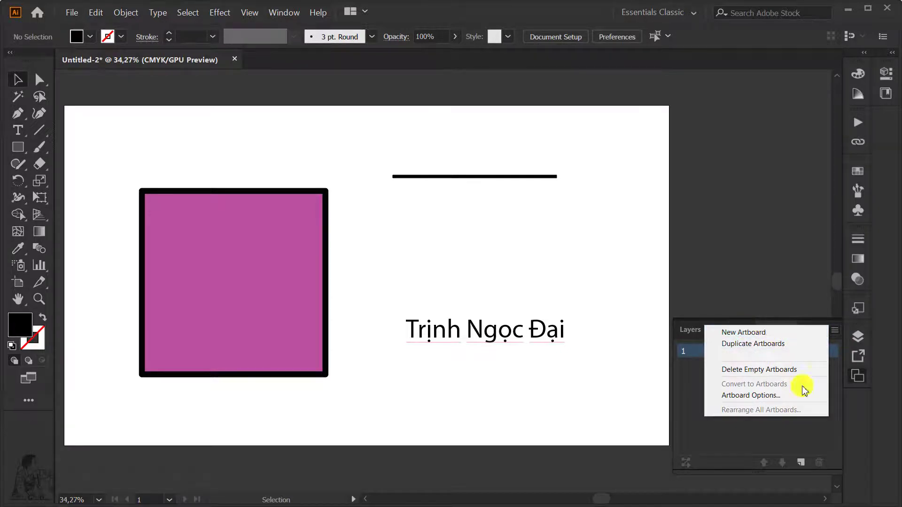
click(788, 441)
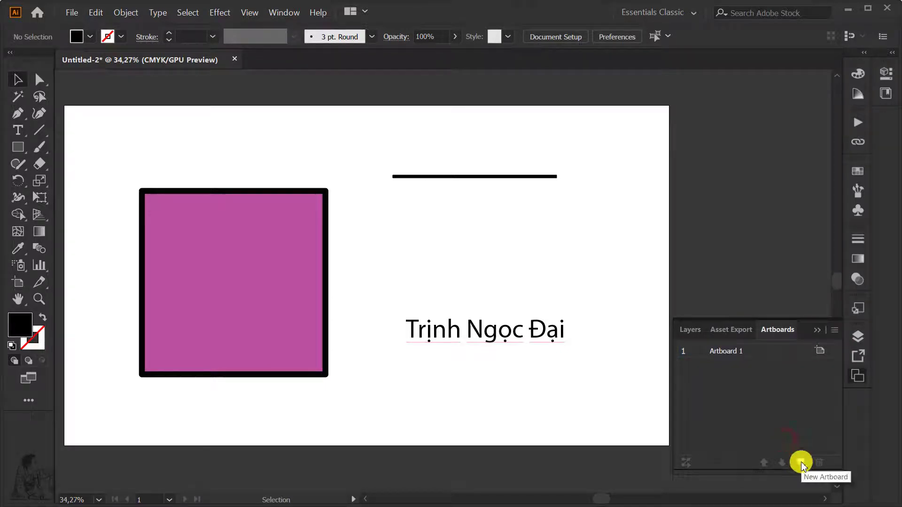
click(801, 463)
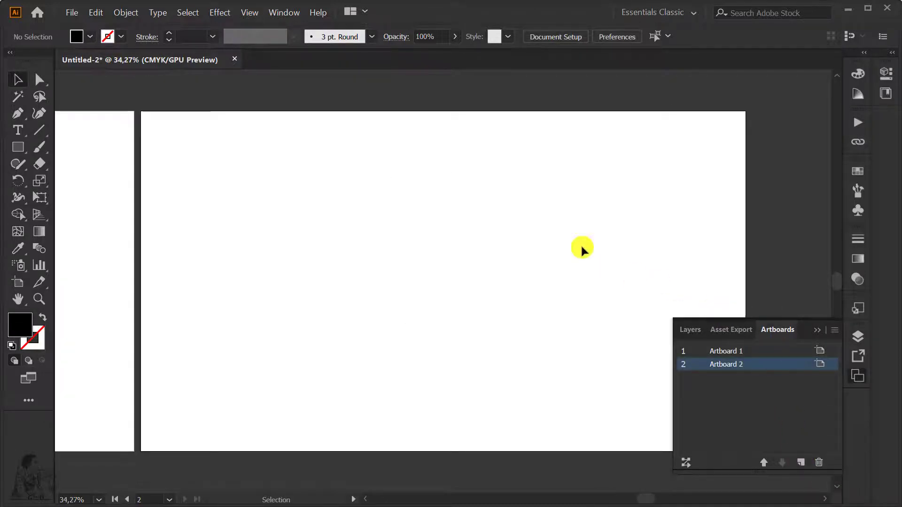
key(ctrl+minus)
key(ctrl+minus)
key(ctrl+minus)
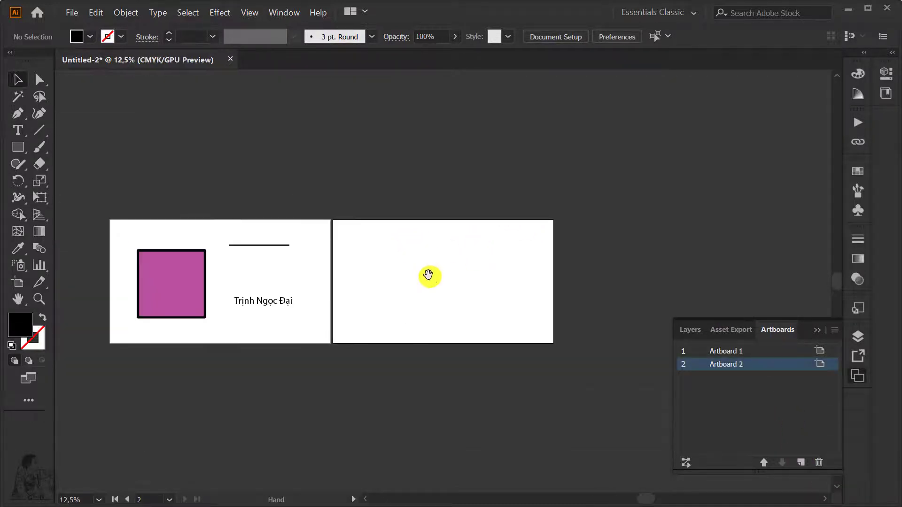
drag(423, 275, 392, 266)
click(310, 304)
drag(325, 303, 441, 272)
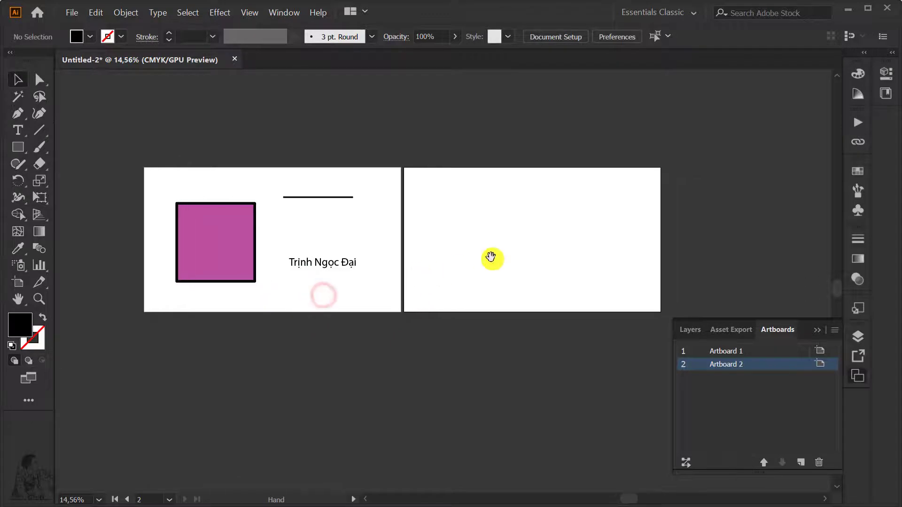
key(Delete)
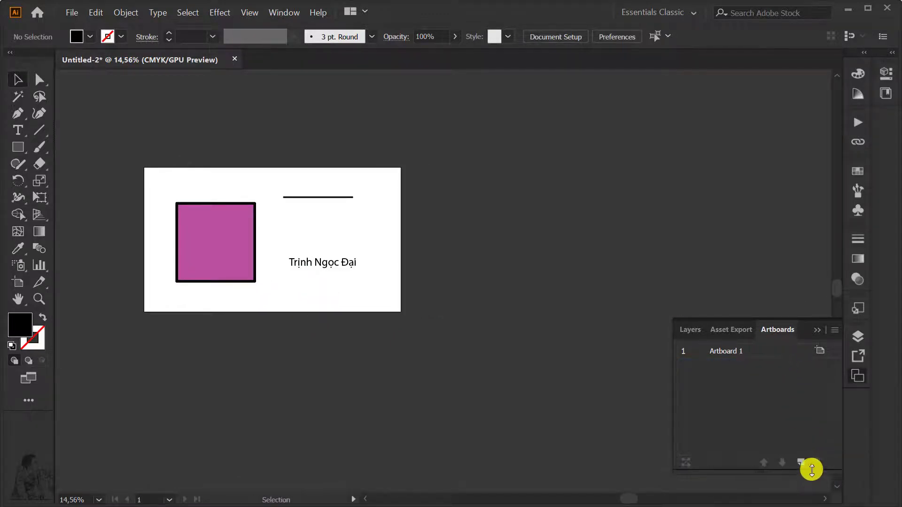
click(801, 464)
- Delete the extra artboard and begin editing Artboard 1's name
key(Delete)
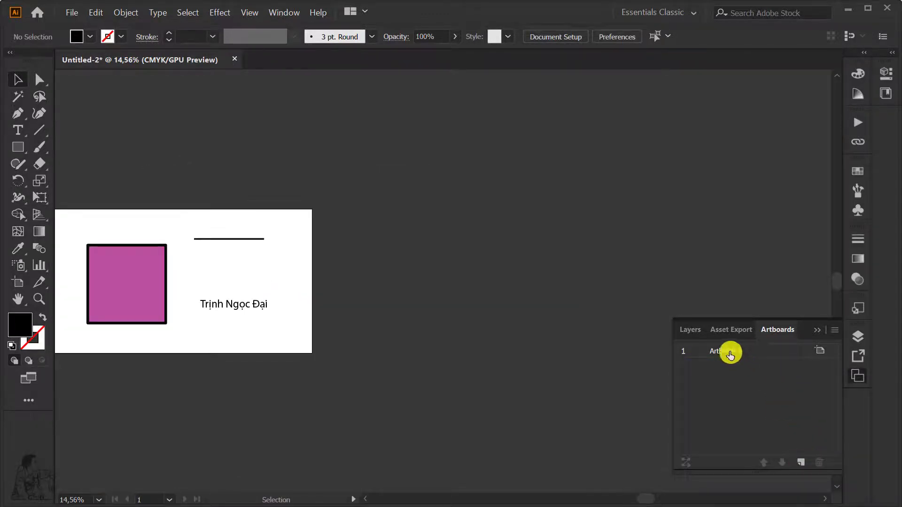
double_click(730, 352)
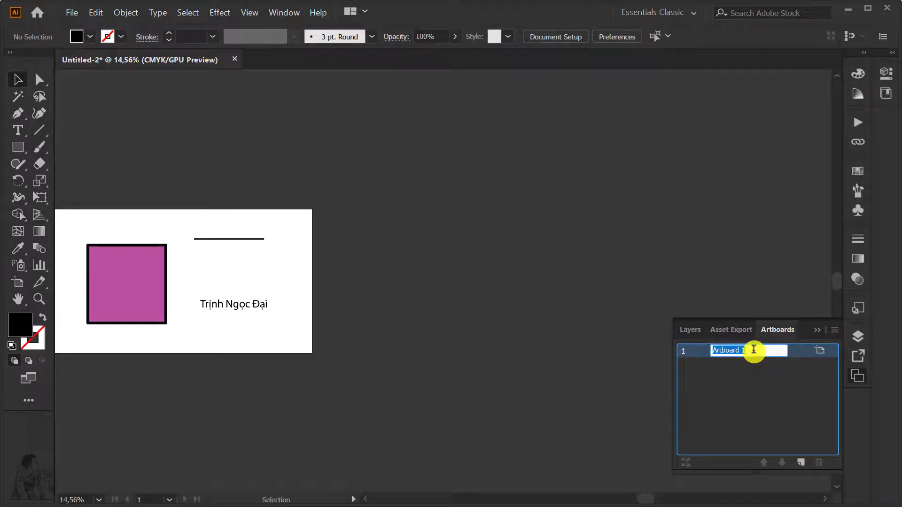
click(757, 394)
- Rename Artboard 1 to 'Bản vẽ 1' and add a second artboard, starting its rename
double_click(731, 352)
text(Bản vẽ)
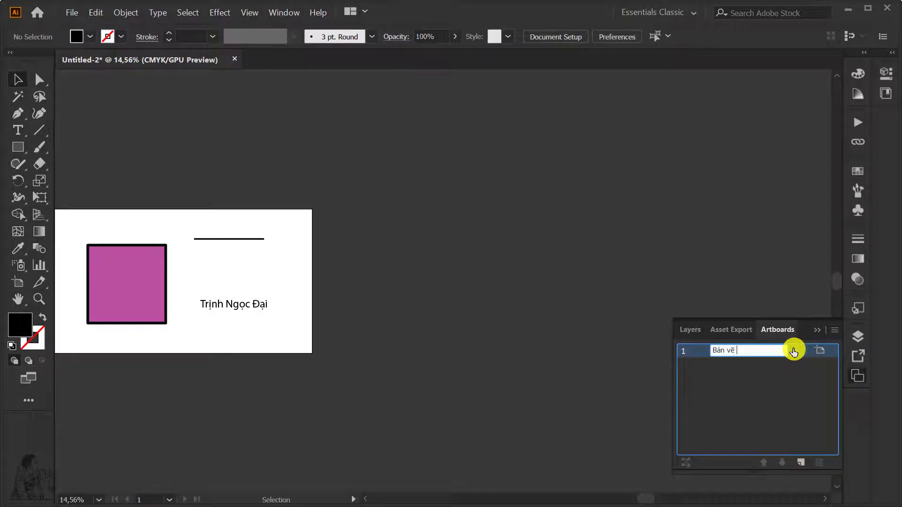
text(1)
key(Return)
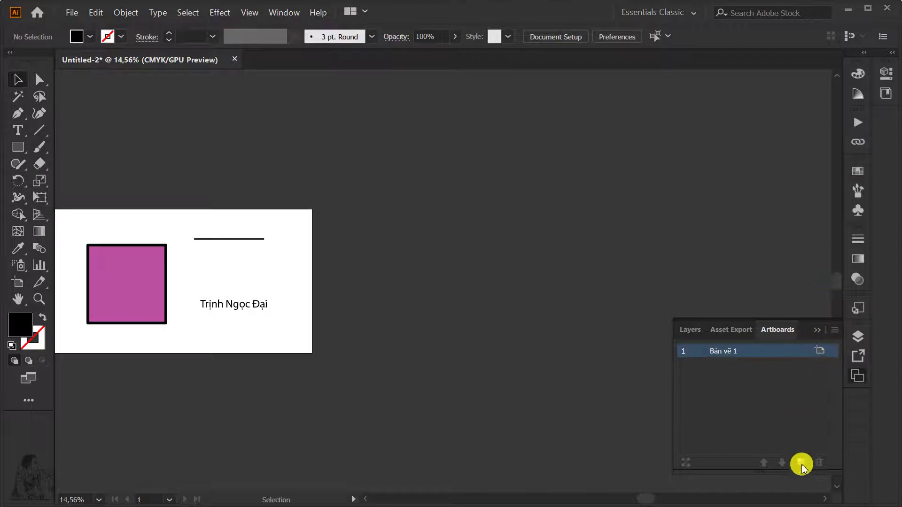
click(802, 463)
double_click(726, 365)
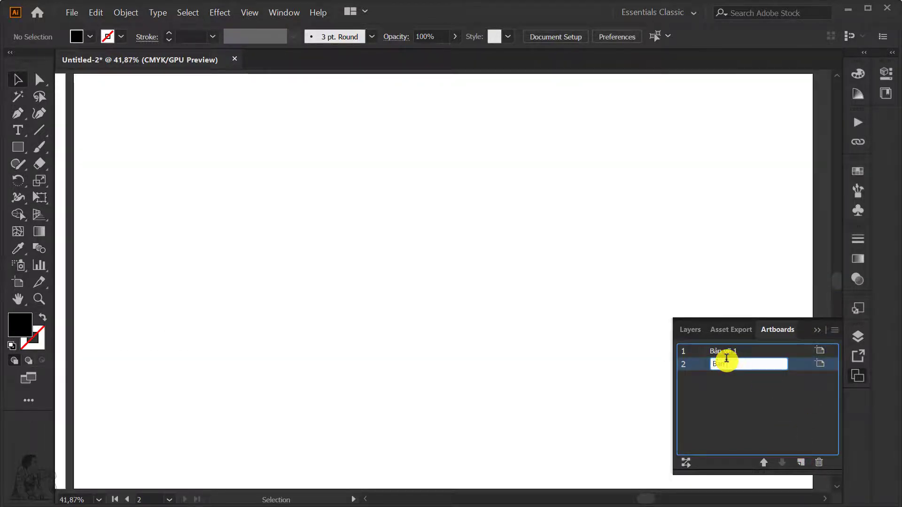
- Name the new artboard 'Bản vẽ 2', then zoom out and return to Bản vẽ 1
text(vẽ 2)
key(Return)
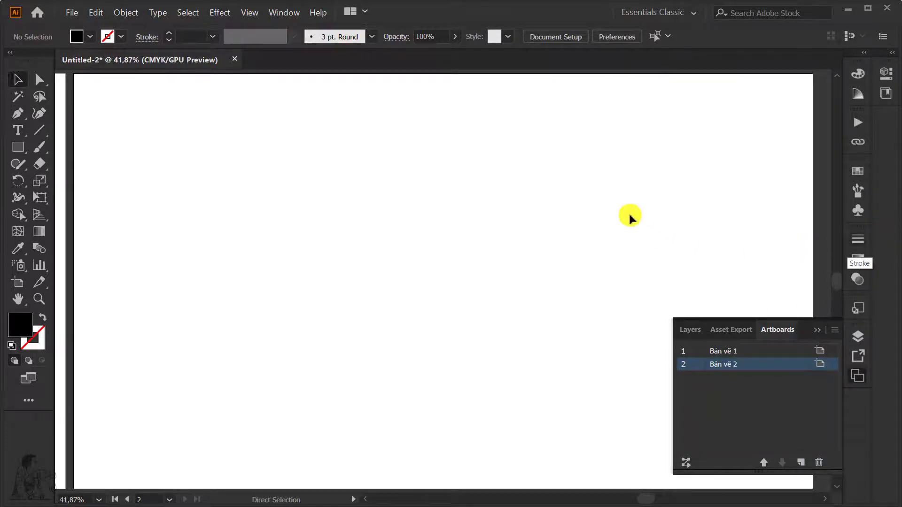
key(ctrl+minus)
key(ctrl+minus)
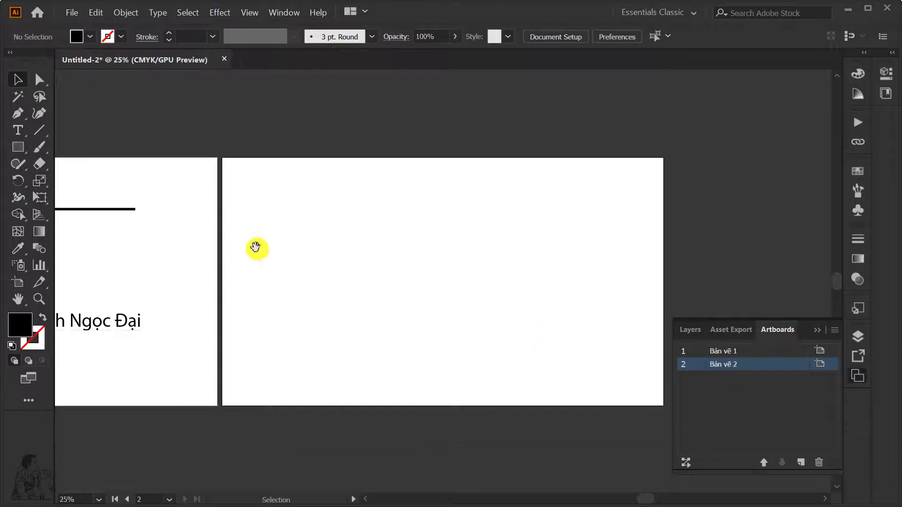
mouse_move(255, 247)
mouse_down()
mouse_move(440, 272)
mouse_move(470, 237)
mouse_up()
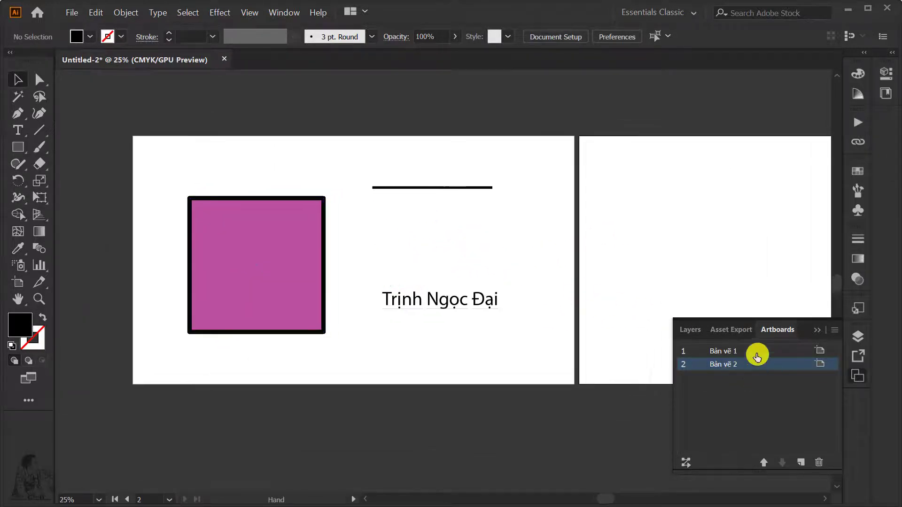
click(763, 353)
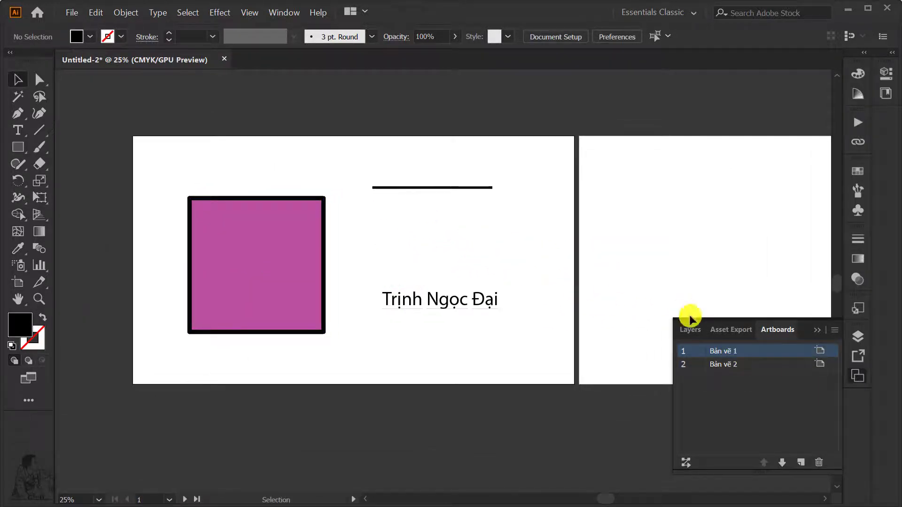
double_click(683, 351)
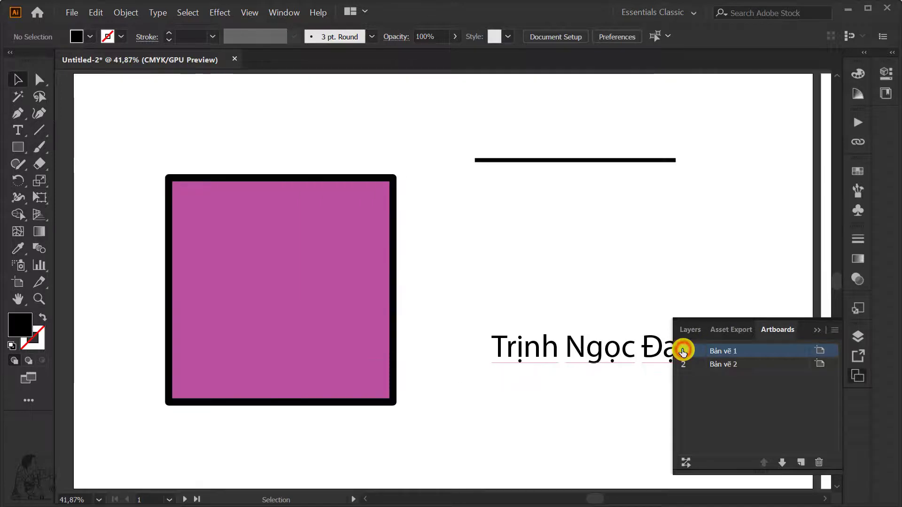
click(821, 351)
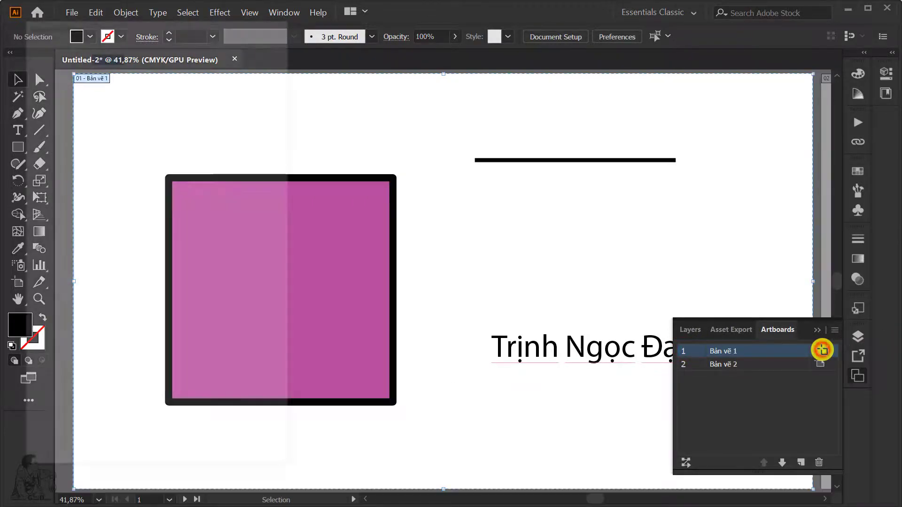
click(257, 444)
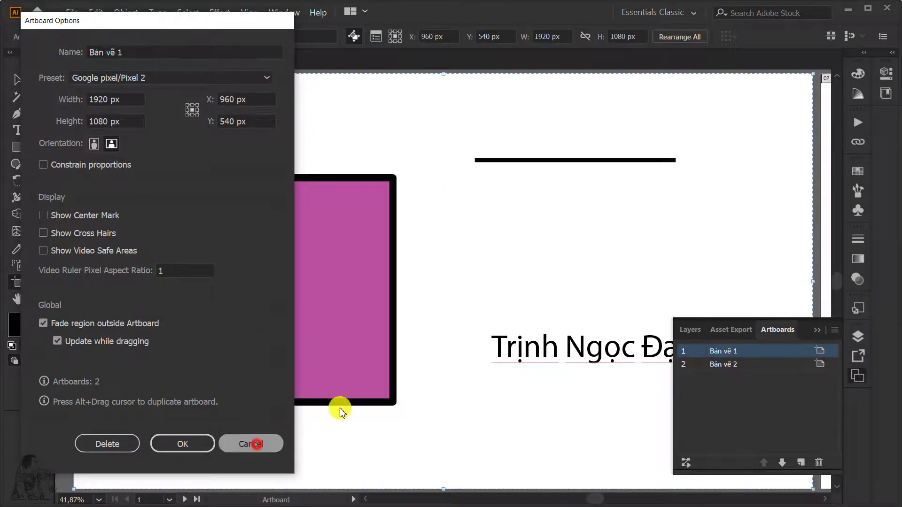
key(ctrl+minus)
key(ctrl+minus)
drag(559, 269, 506, 271)
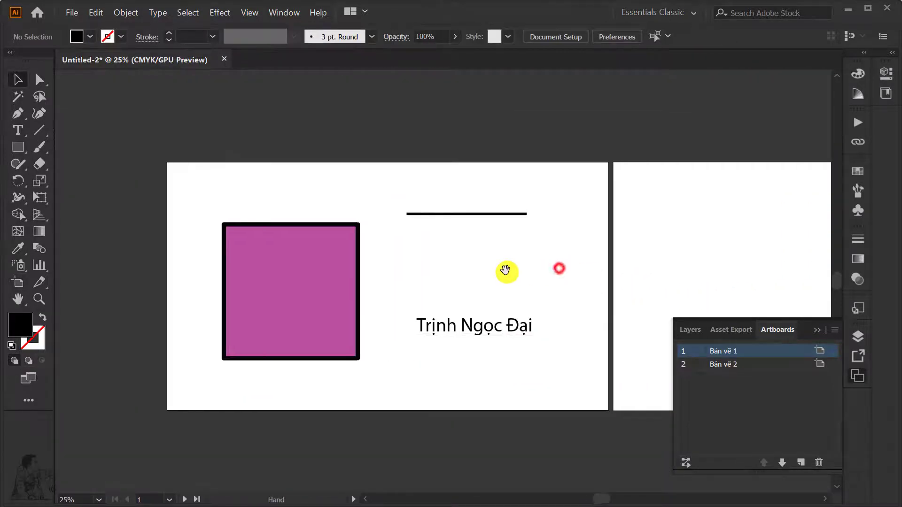
drag(419, 263, 459, 264)
scroll(459, 278, up, 1)
drag(436, 300, 468, 271)
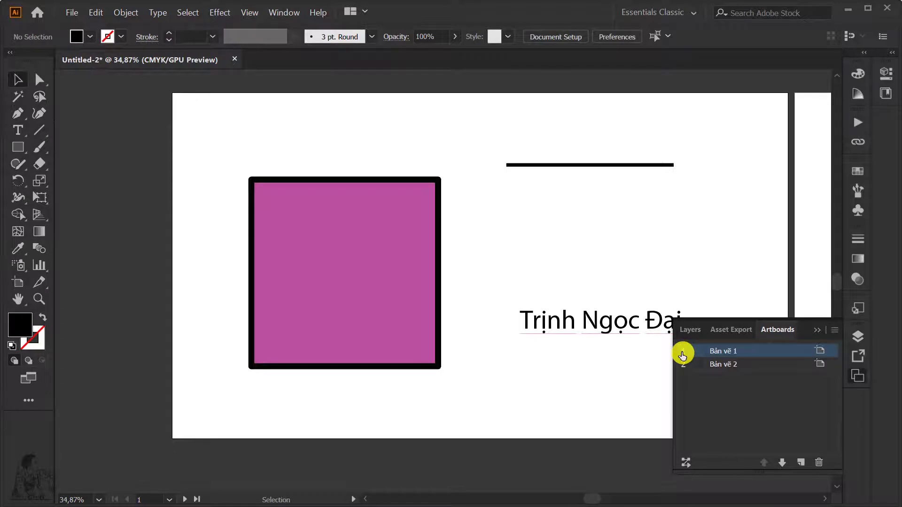
drag(709, 243, 286, 249)
drag(599, 248, 268, 236)
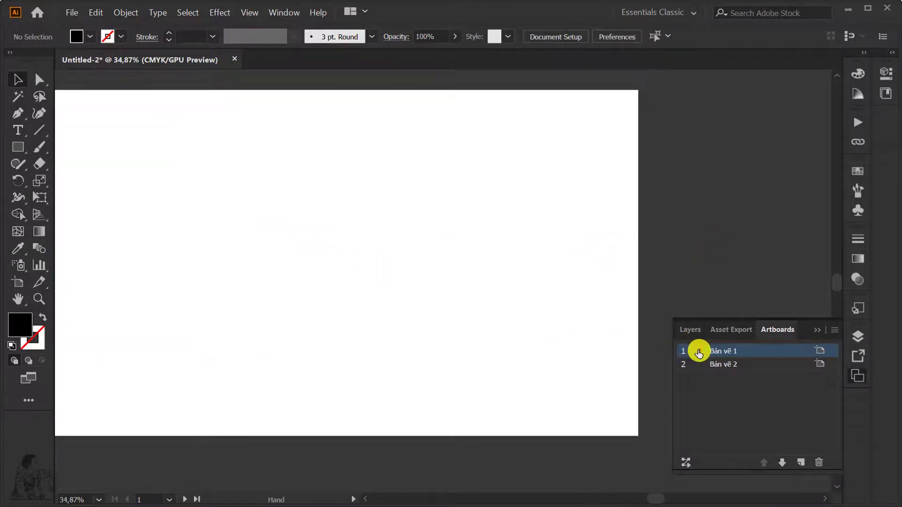
double_click(699, 353)
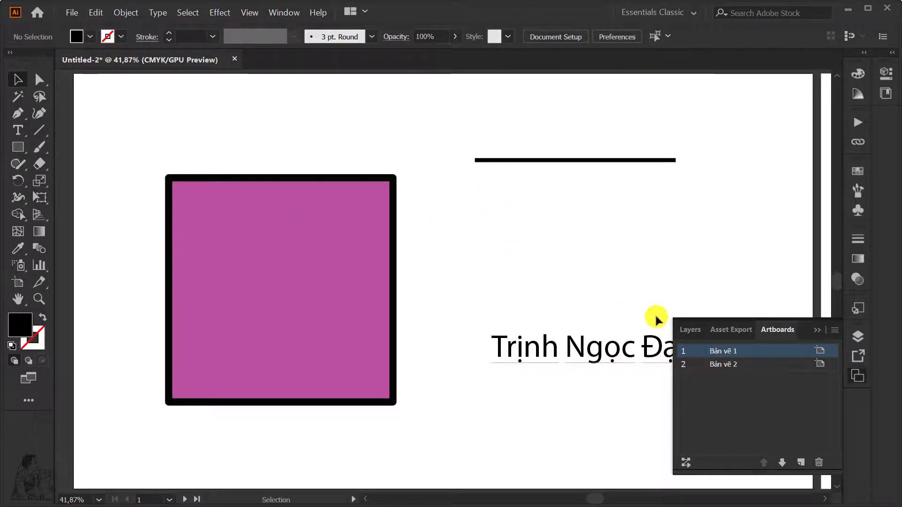
click(696, 367)
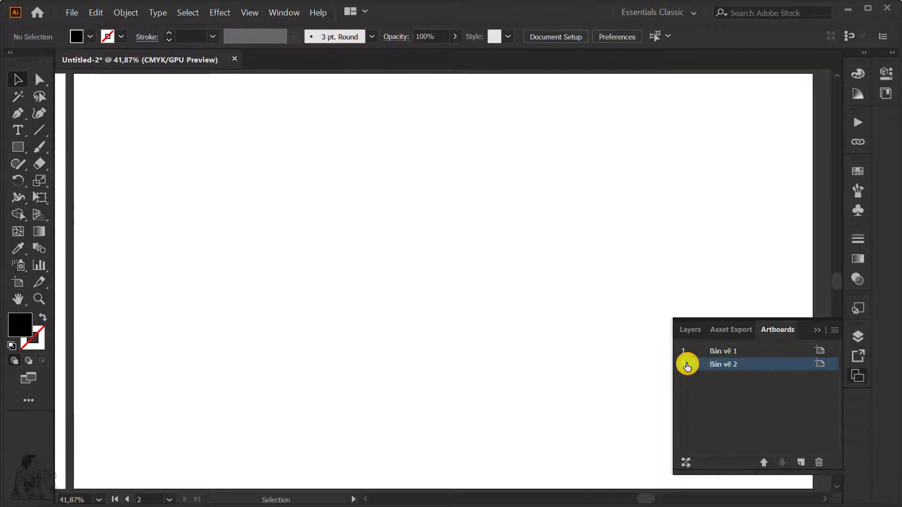
click(687, 351)
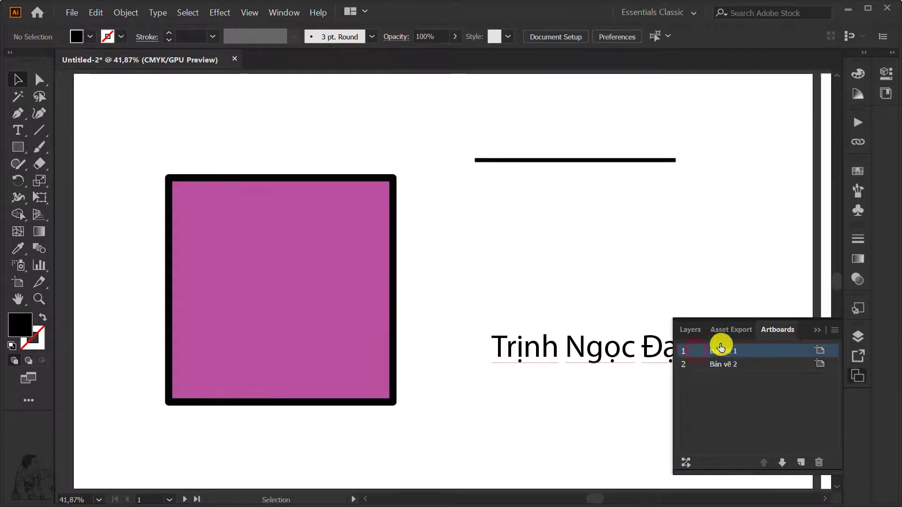
click(819, 351)
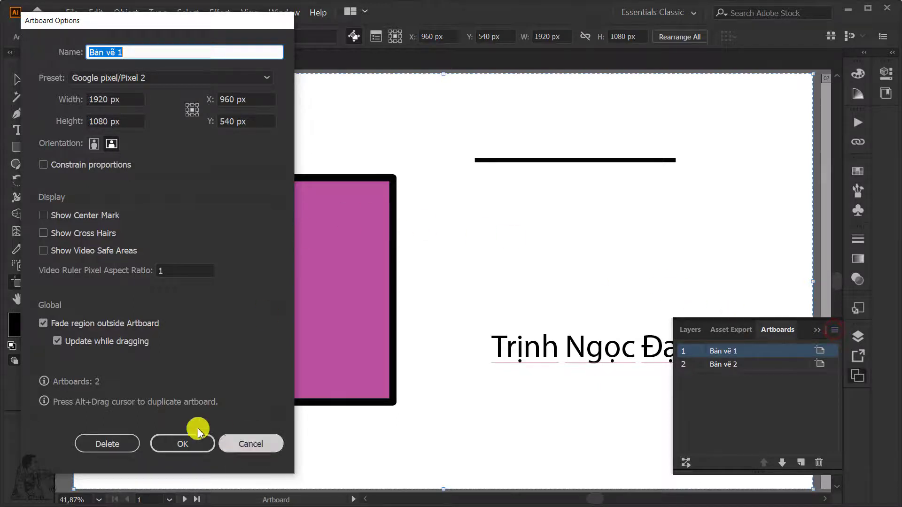
click(232, 441)
key(Escape)
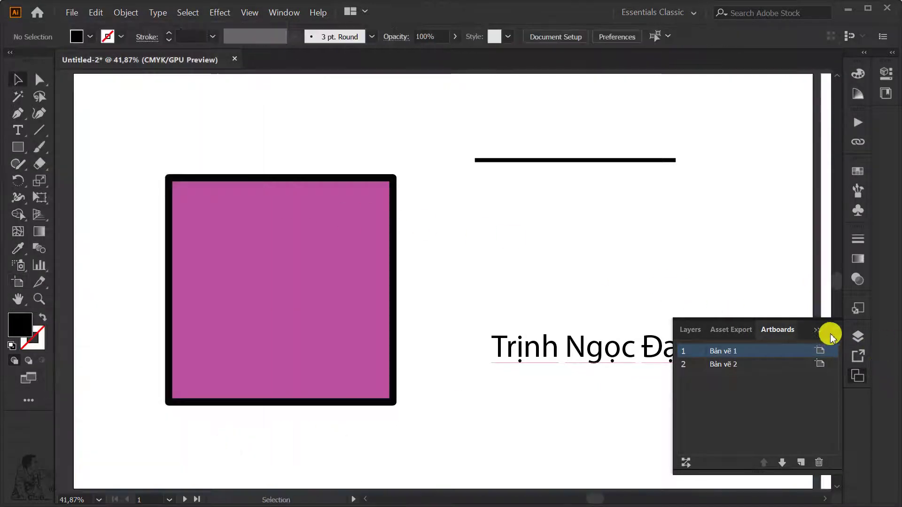
click(834, 331)
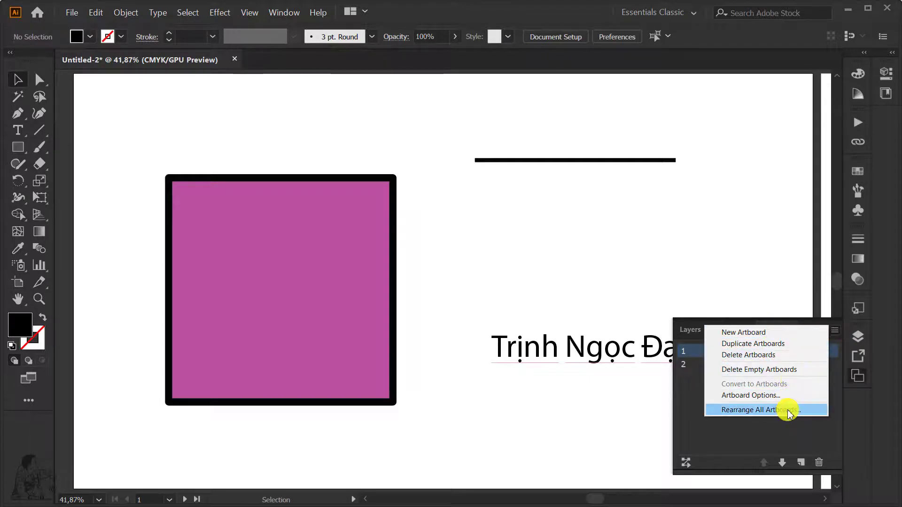
click(781, 397)
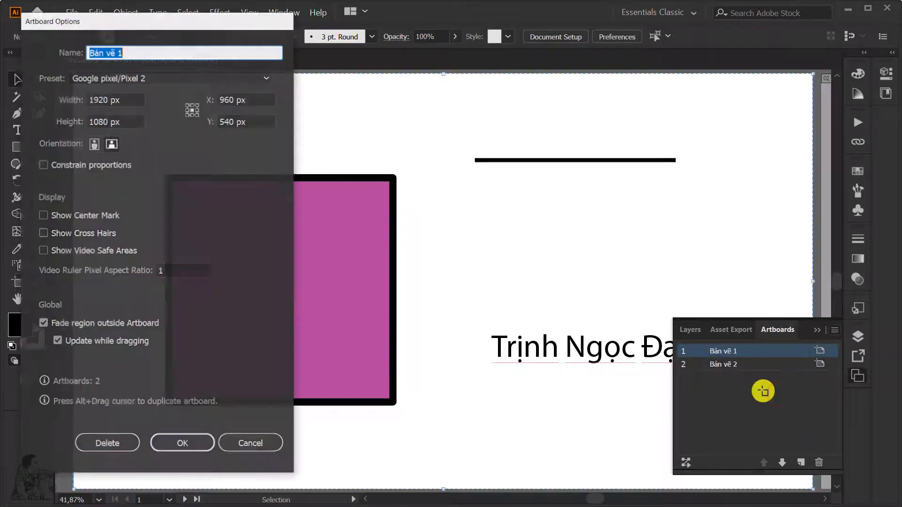
click(253, 444)
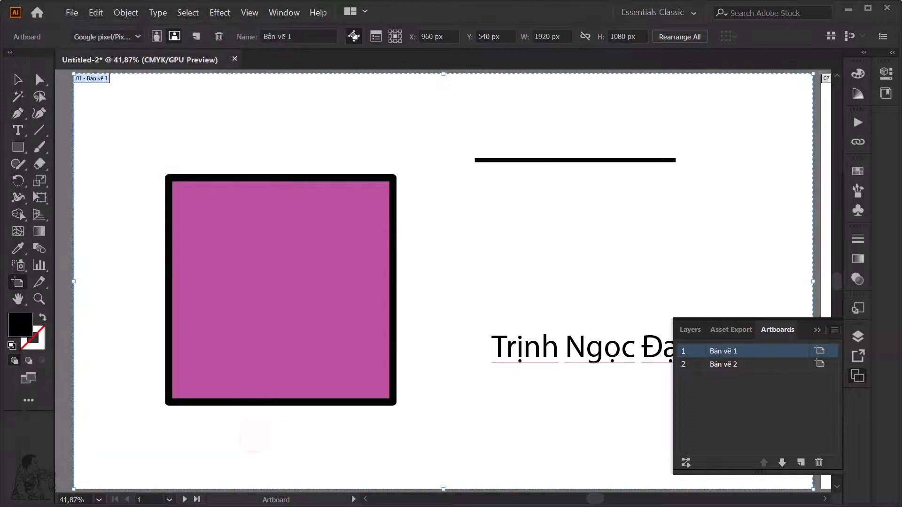
key(Escape)
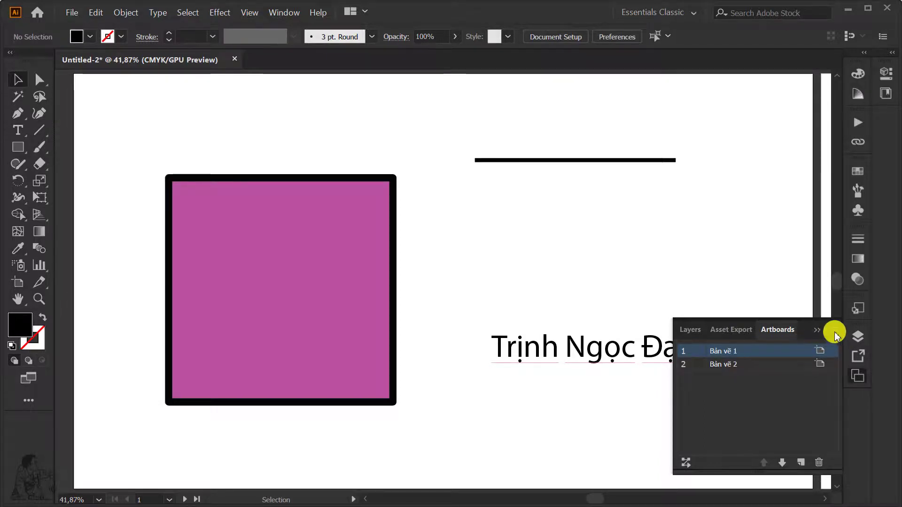
- Duplicate Bản vẽ 1 with its artwork as a third artboard and view all three
click(835, 331)
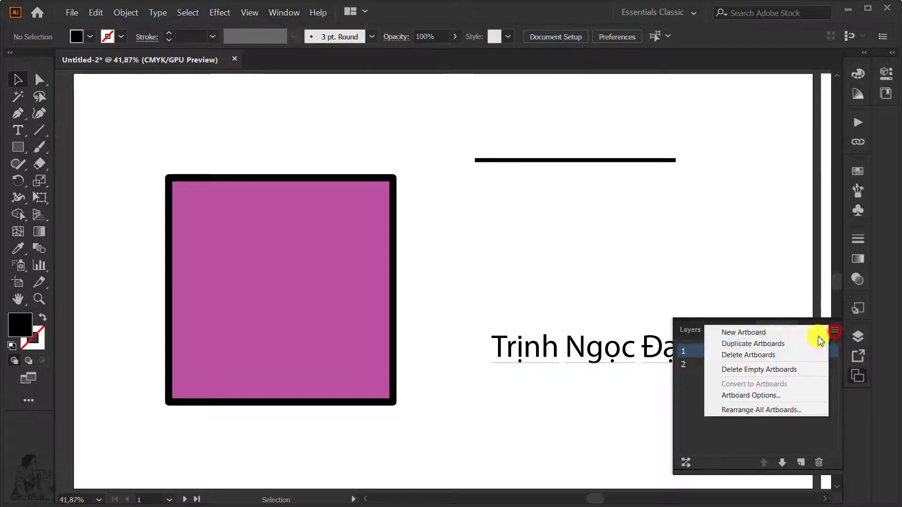
click(757, 349)
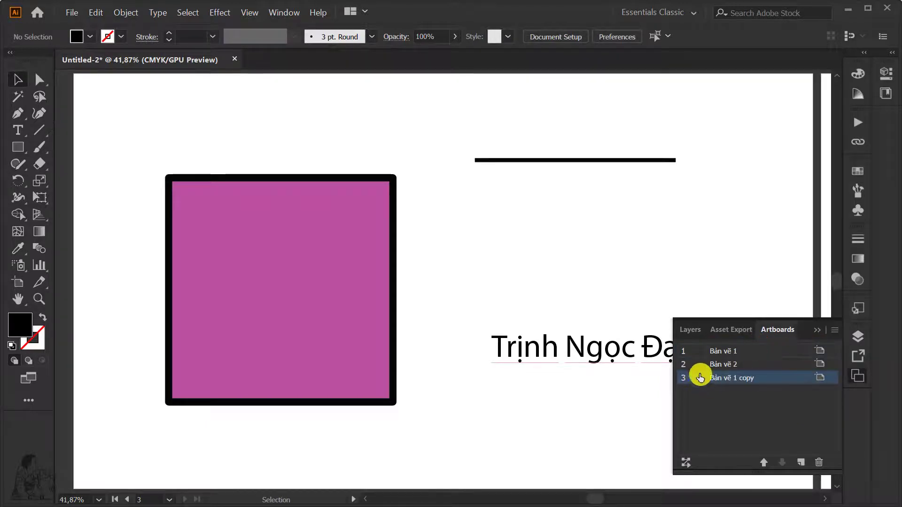
key(ctrl+minus)
key(ctrl+minus)
key(ctrl+minus)
key(ctrl+minus)
key(ctrl+minus)
key(ctrl+minus)
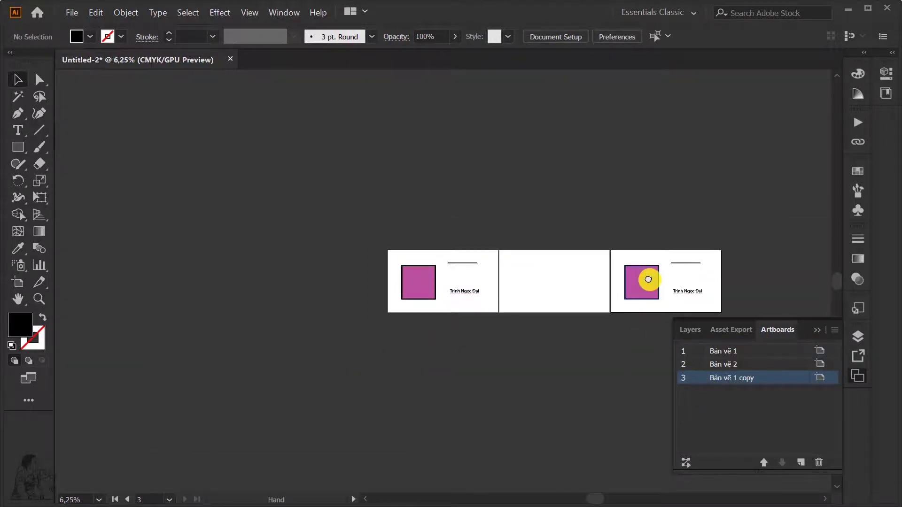
mouse_move(648, 280)
mouse_down()
mouse_move(429, 274)
mouse_move(517, 279)
mouse_move(543, 250)
mouse_up()
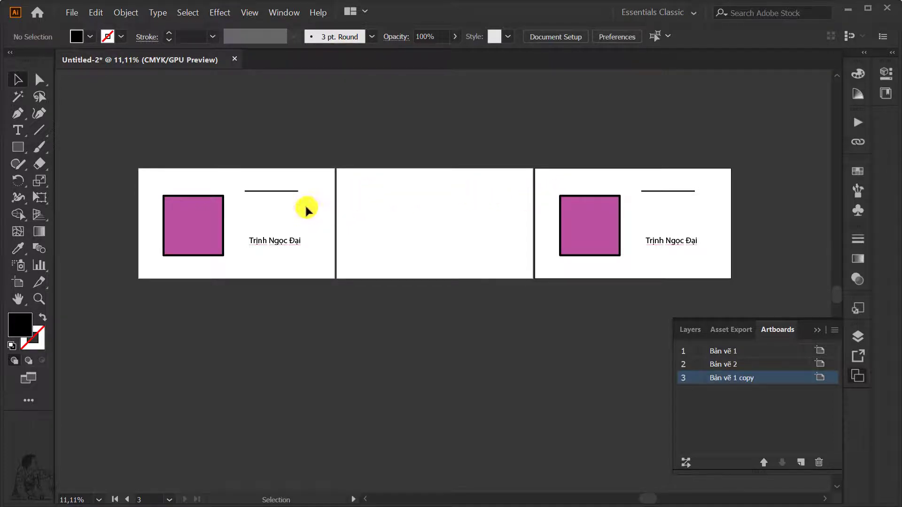
- Switch between the three artboards, ending on the blank Bản vẽ 2
double_click(684, 376)
double_click(684, 352)
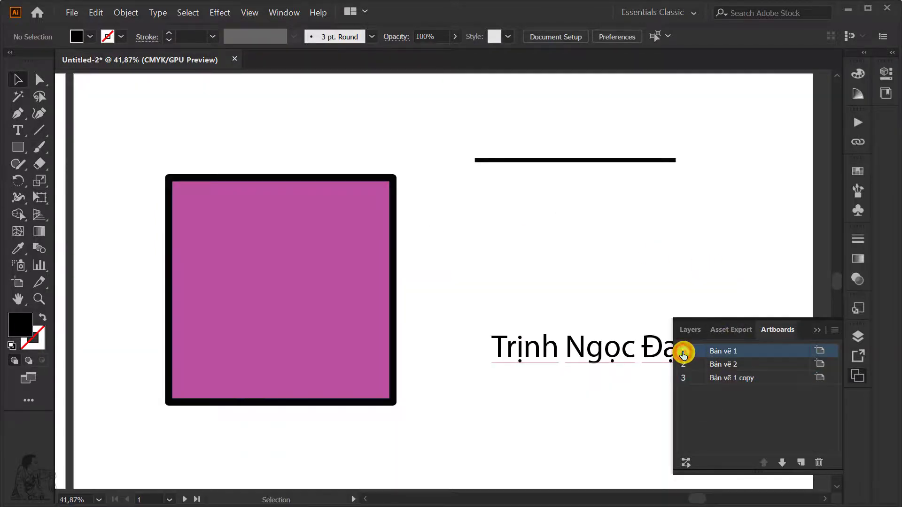
double_click(690, 378)
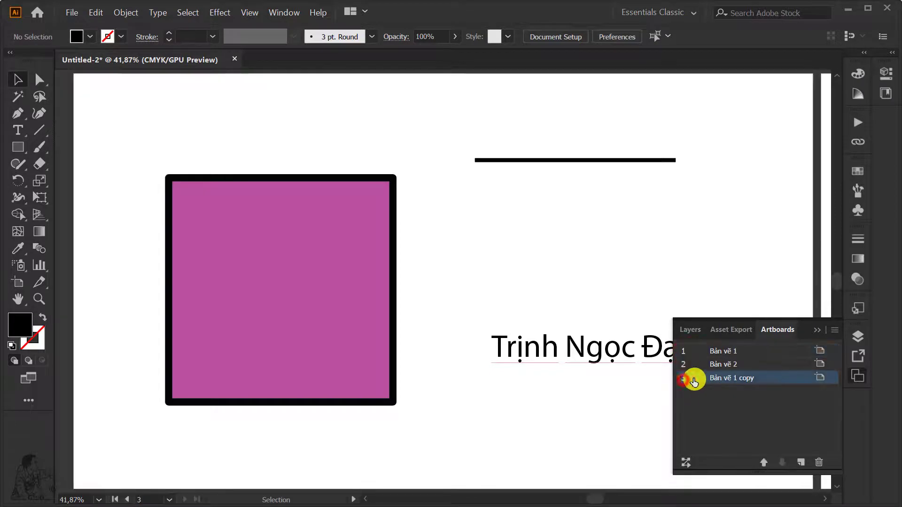
double_click(695, 367)
double_click(761, 353)
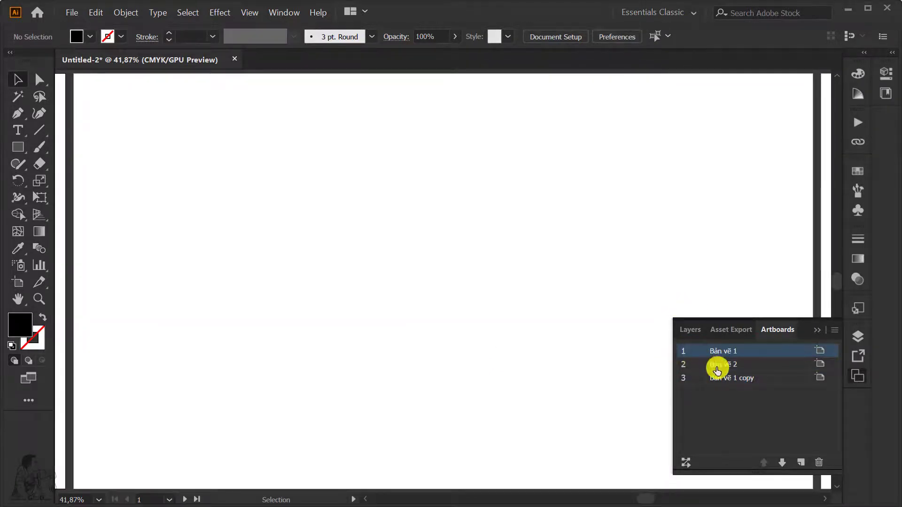
double_click(693, 378)
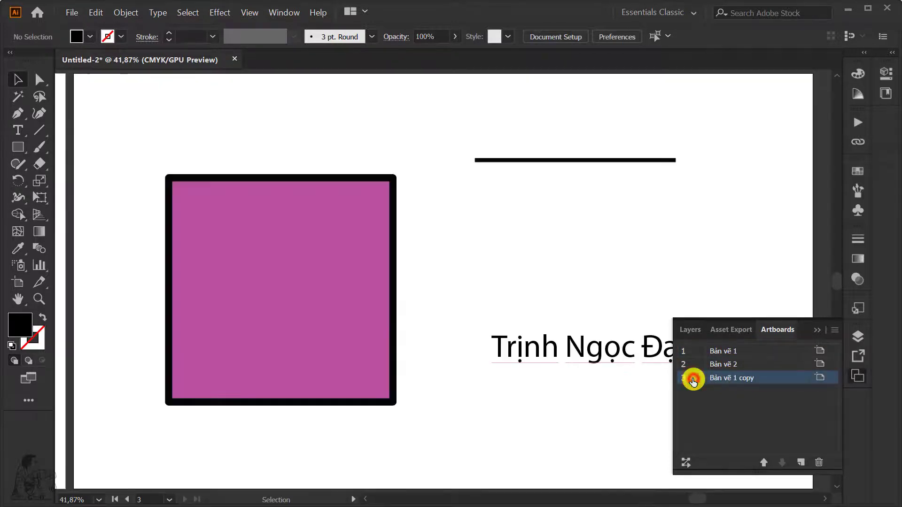
double_click(690, 351)
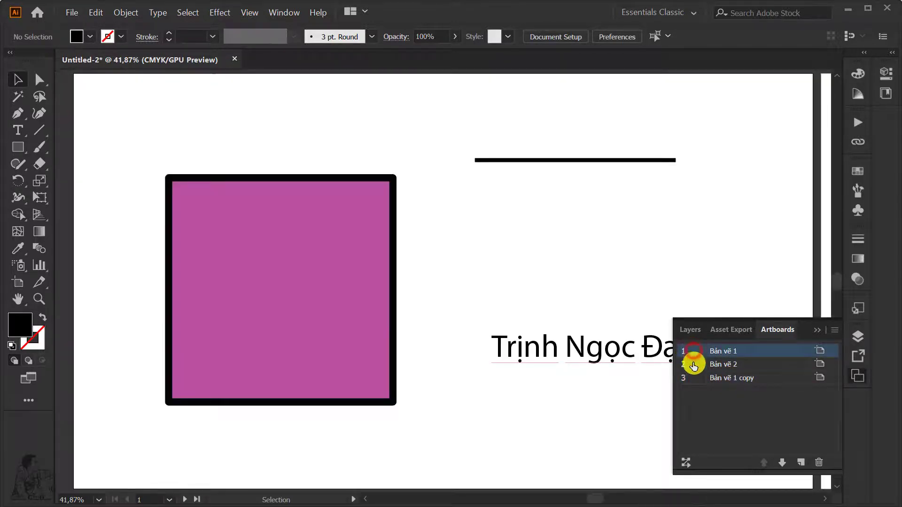
double_click(696, 368)
double_click(694, 366)
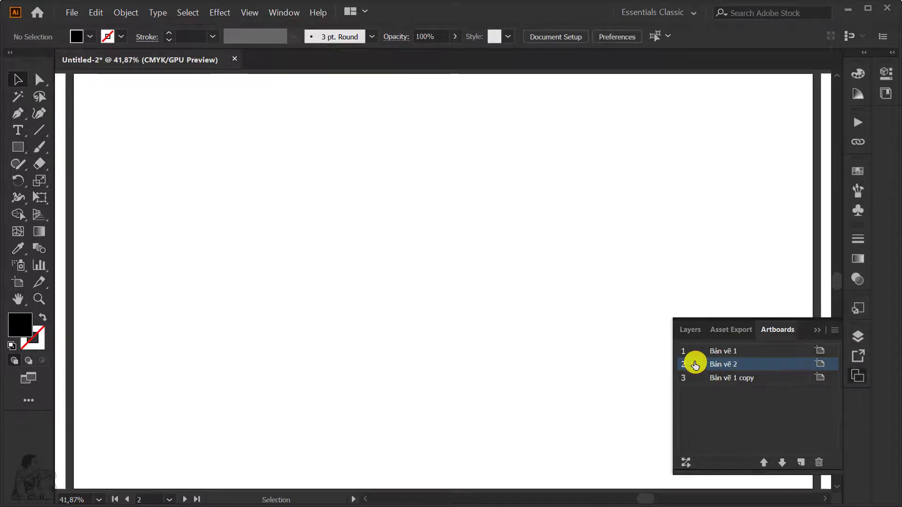
- Zoom out and make the empty middle artboard current on the canvas
key(ctrl+minus)
key(ctrl+minus)
key(ctrl+minus)
key(ctrl+minus)
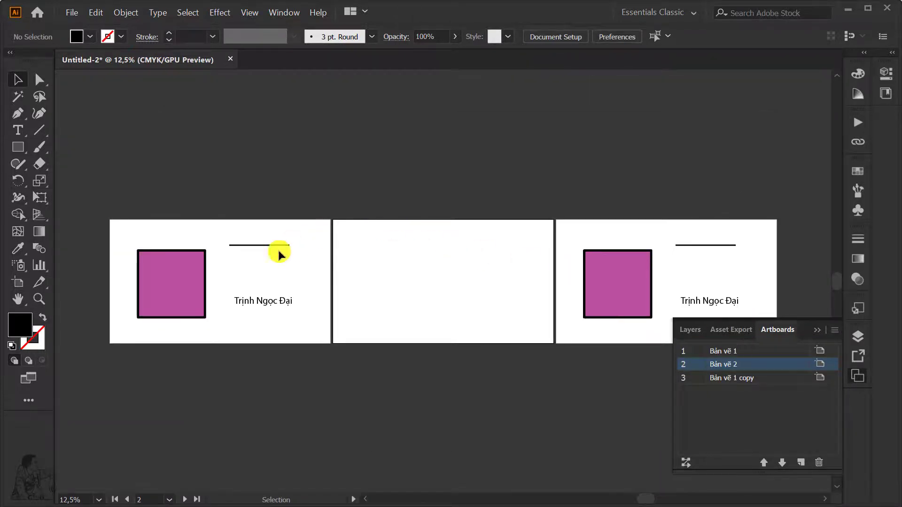
click(628, 288)
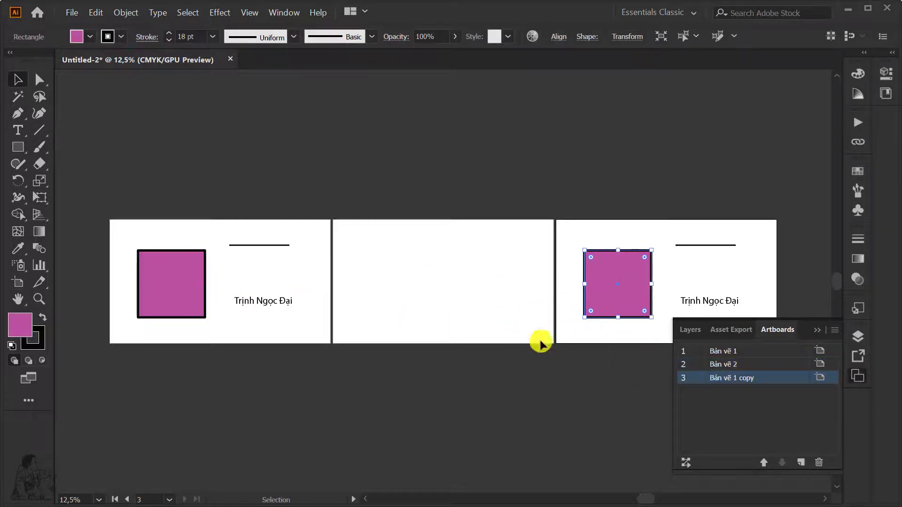
click(581, 369)
drag(584, 315, 566, 291)
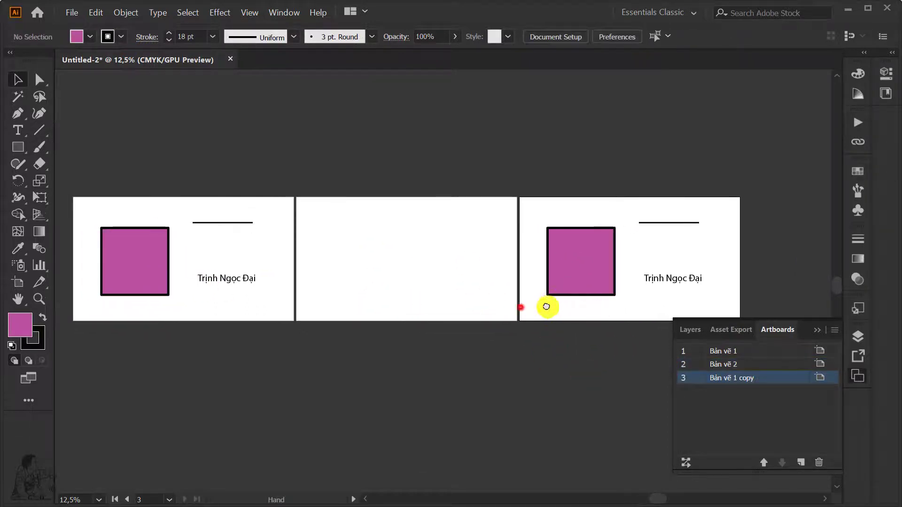
click(449, 253)
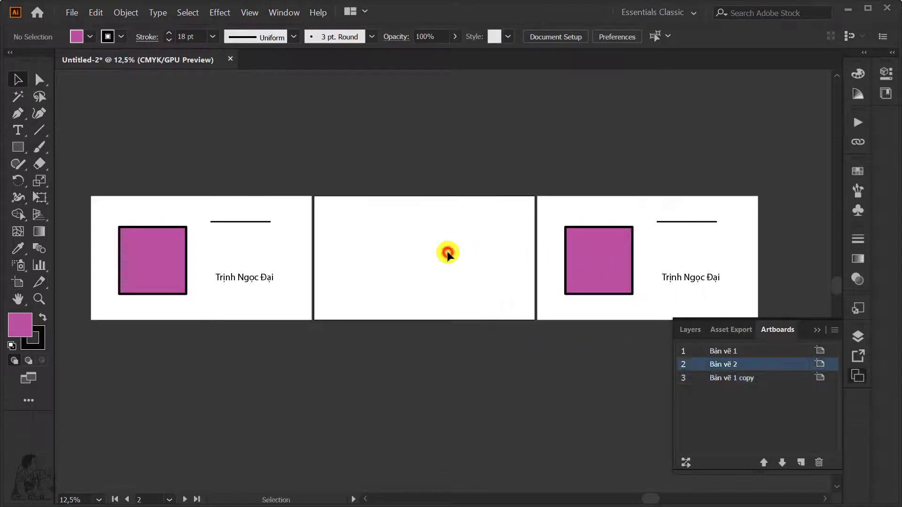
- Delete the blank middle artboard and the Bản vẽ 1 copy artboard
click(835, 330)
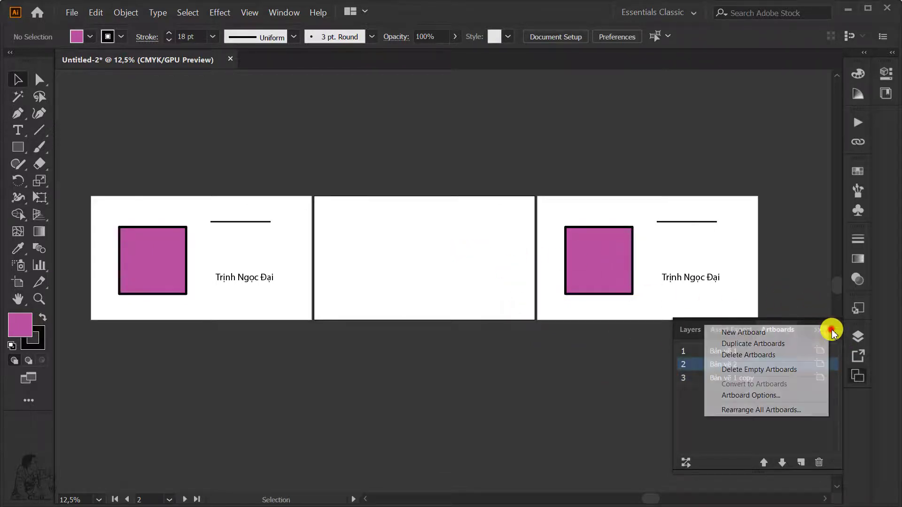
click(778, 357)
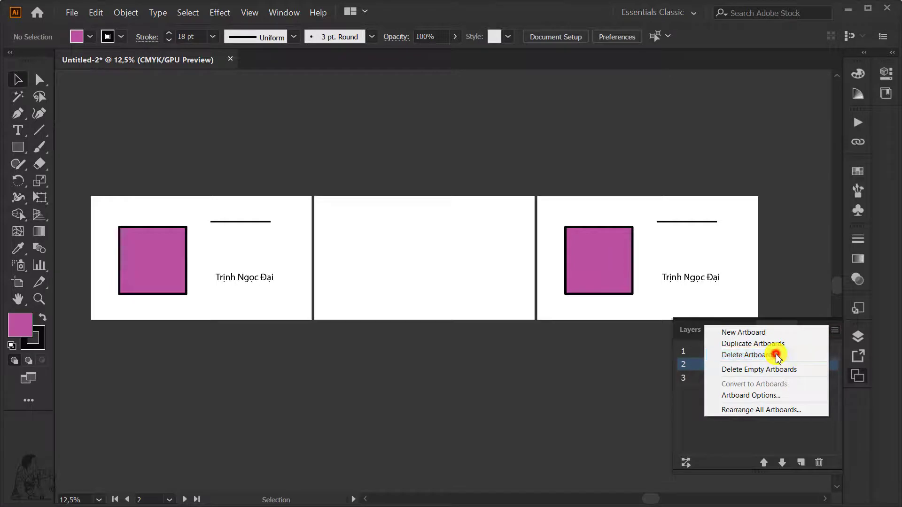
click(656, 256)
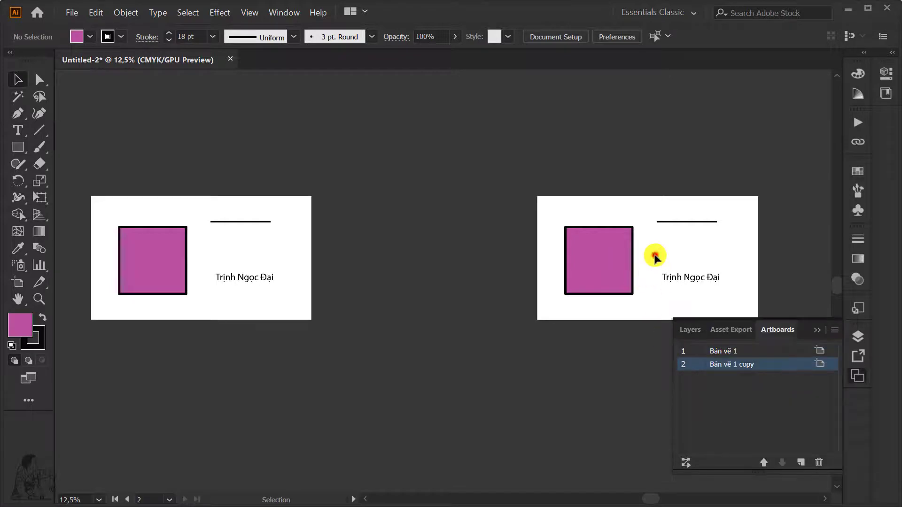
click(835, 331)
click(751, 361)
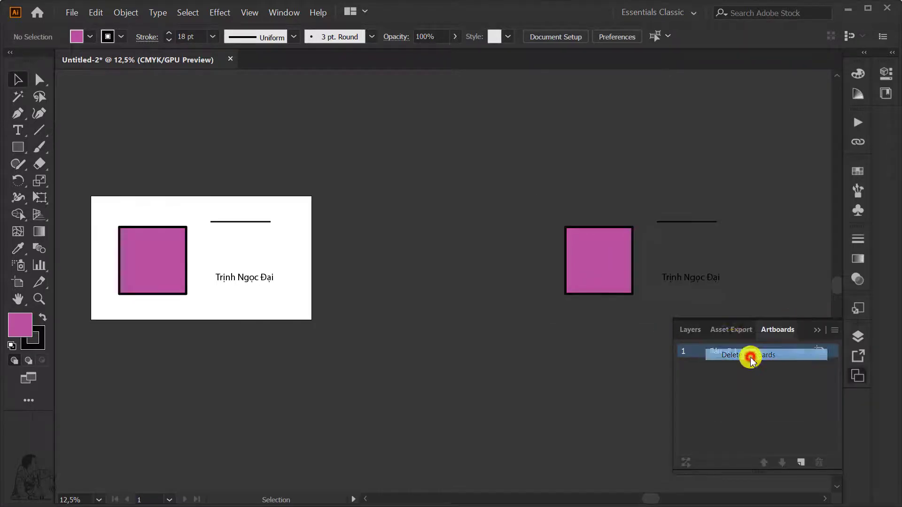
- Move the leftover square, line and text onto Bản vẽ 1 and zoom in
drag(510, 161, 780, 291)
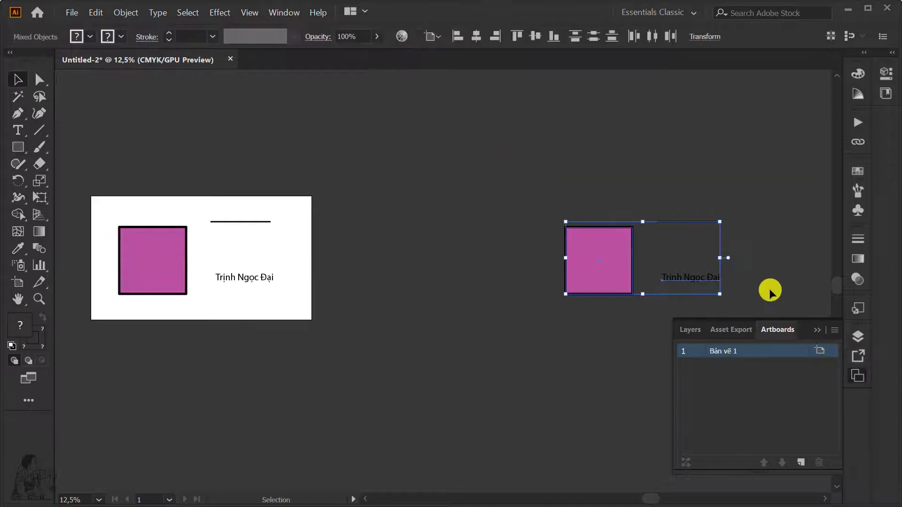
mouse_move(620, 258)
mouse_down()
mouse_move(233, 274)
mouse_move(262, 282)
mouse_up()
click(326, 284)
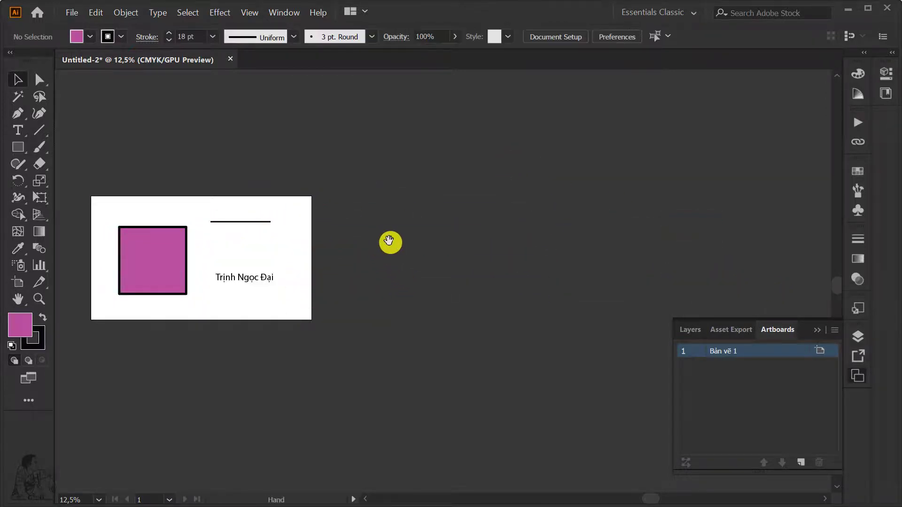
click(388, 241)
click(413, 224)
- Show the Asset Export panel from the Window menu
drag(433, 227, 484, 209)
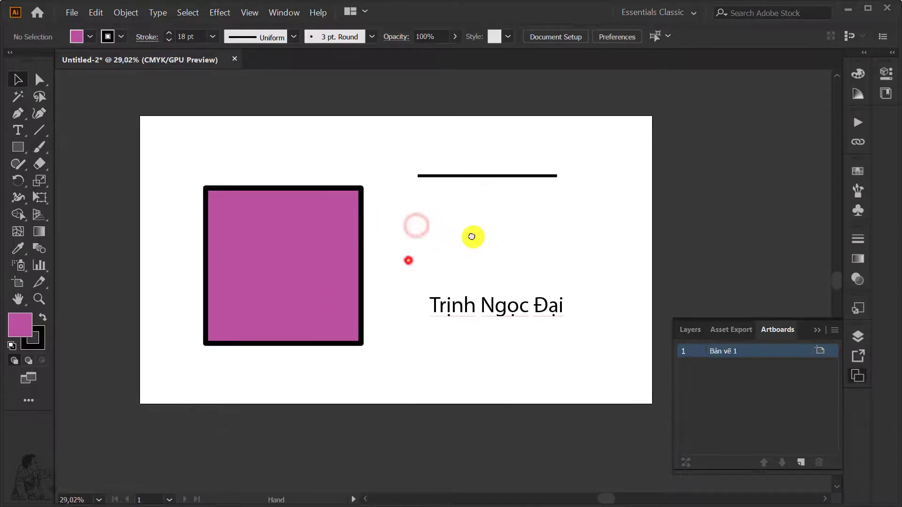
click(283, 14)
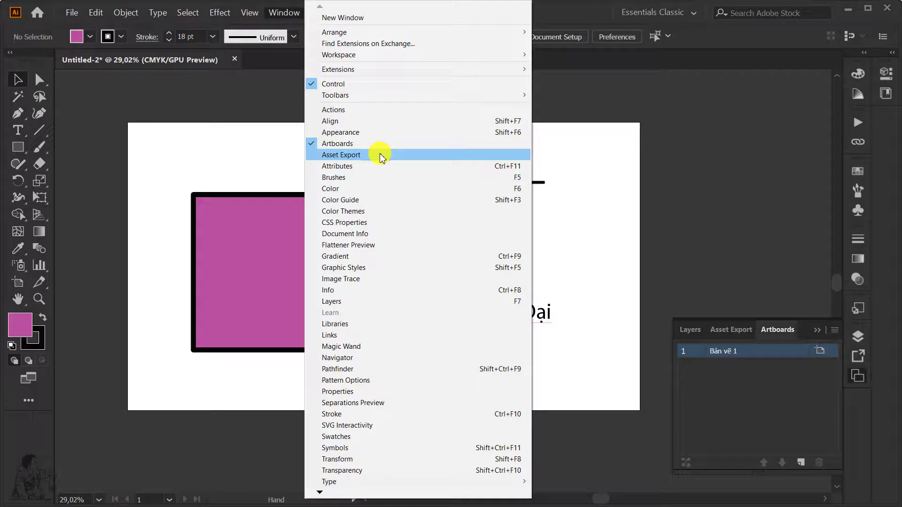
click(379, 155)
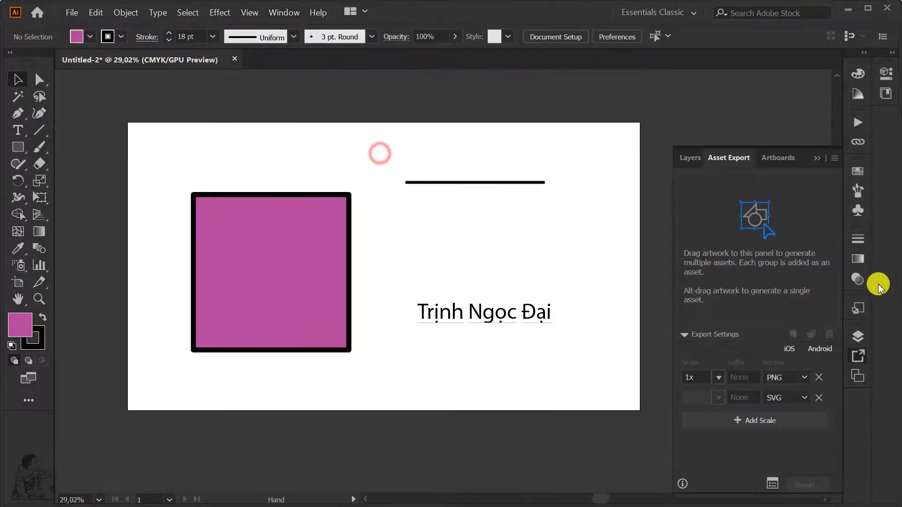
click(820, 160)
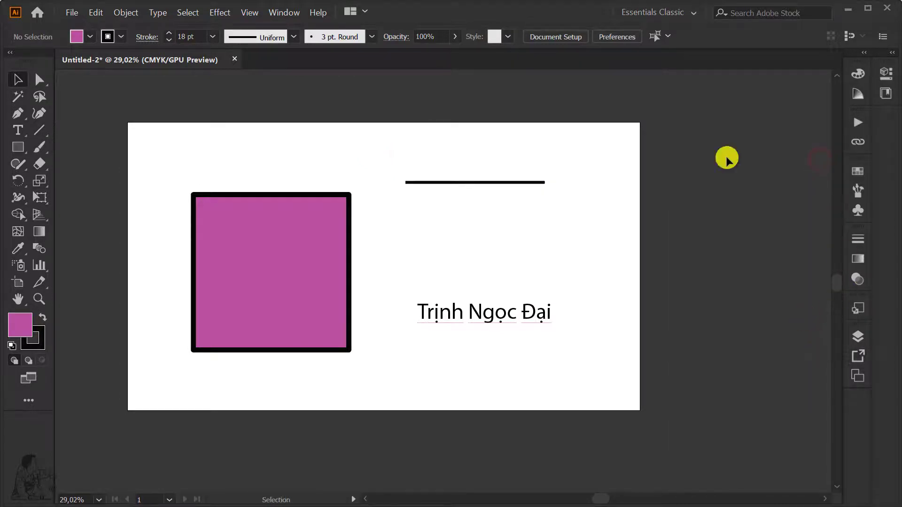
click(285, 13)
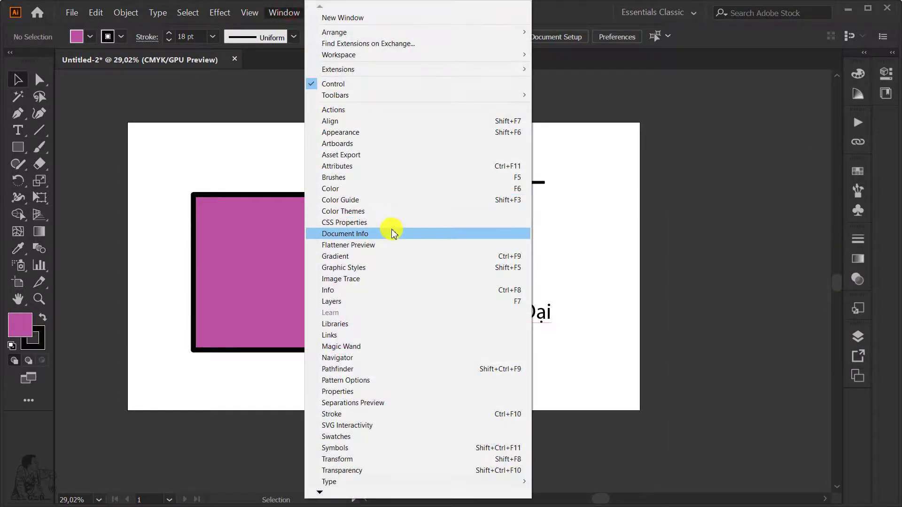
click(413, 154)
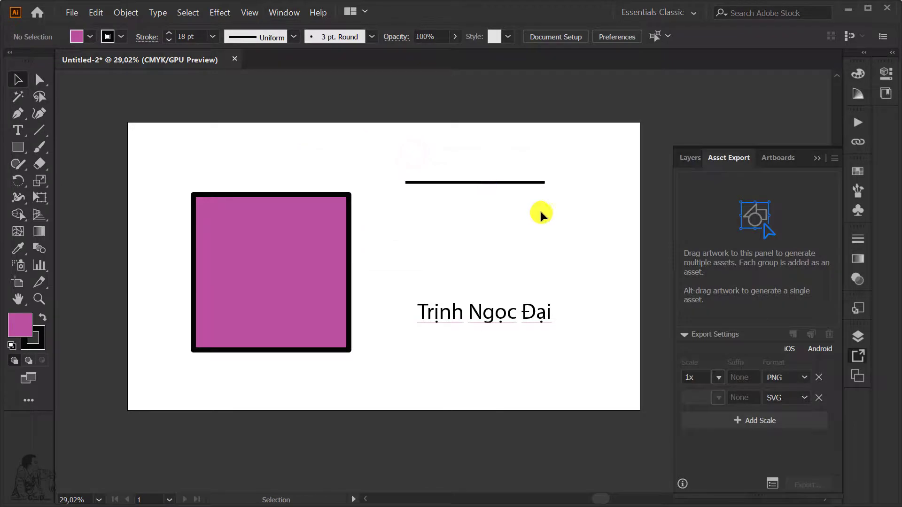
- Select and delete the square, line and text, leaving Bản vẽ 1 empty
mouse_move(531, 262)
mouse_down()
mouse_move(487, 237)
mouse_move(491, 218)
mouse_up()
drag(559, 125, 238, 329)
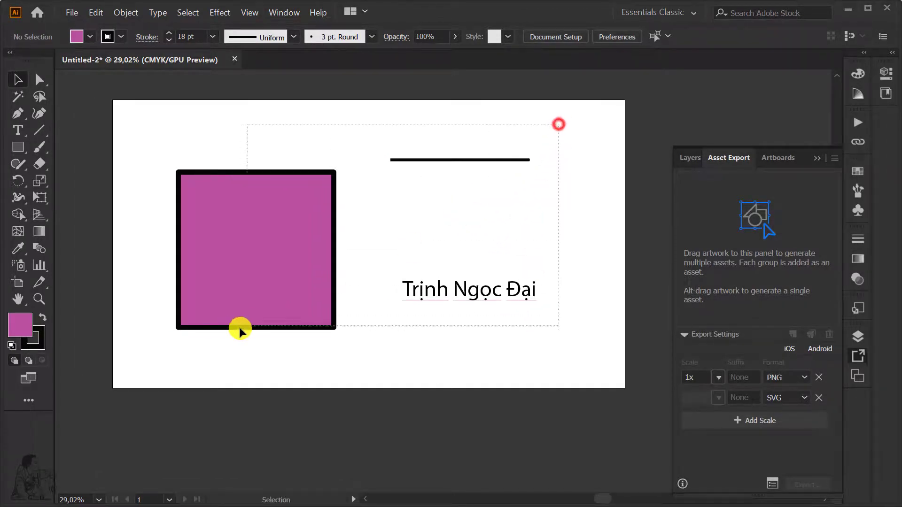
key(Delete)
click(23, 147)
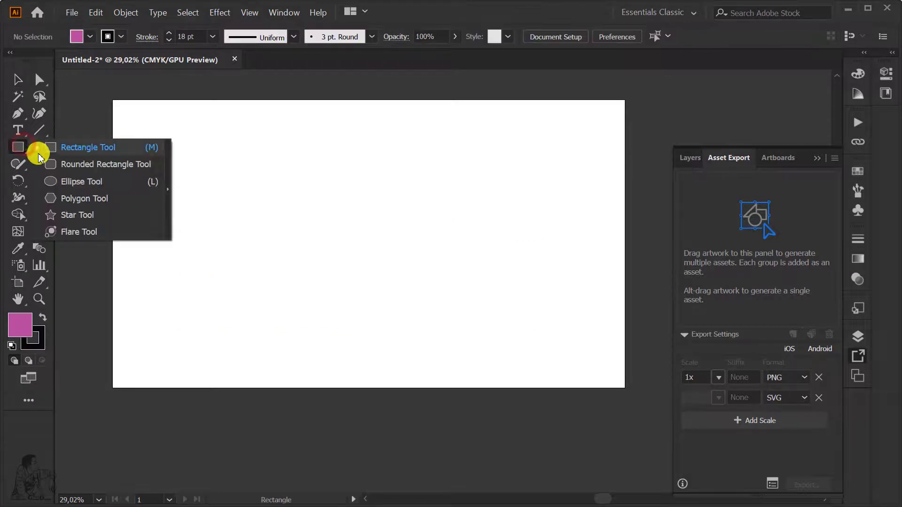
- Draw a rounded square, a hexagon below it and a star to its right
click(85, 168)
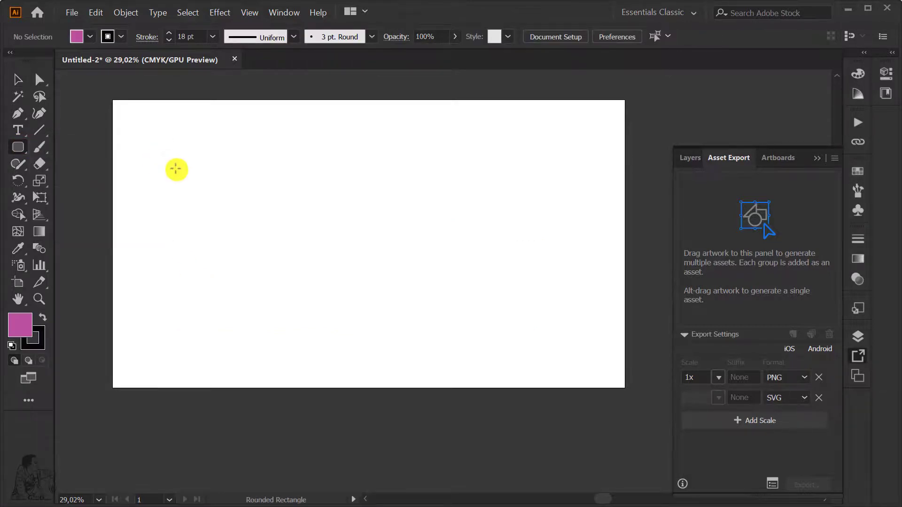
drag(167, 166, 229, 228)
key(v)
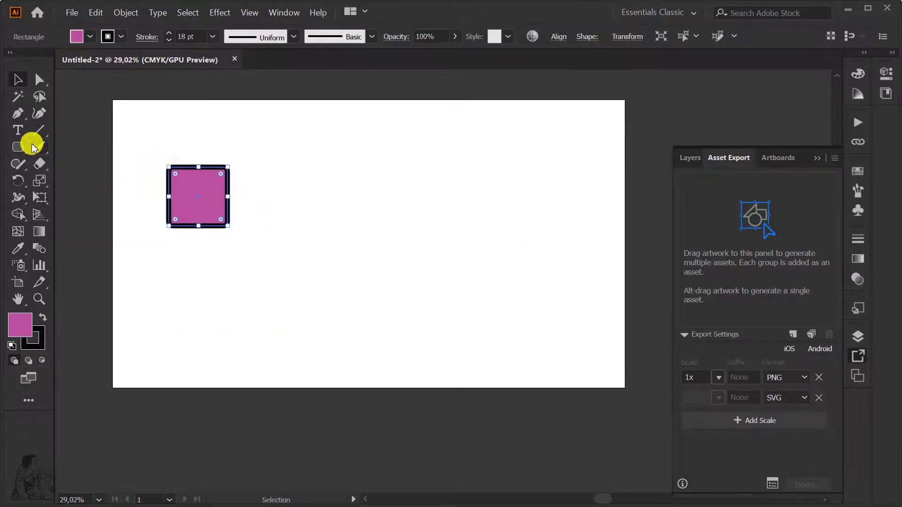
click(19, 146)
click(84, 200)
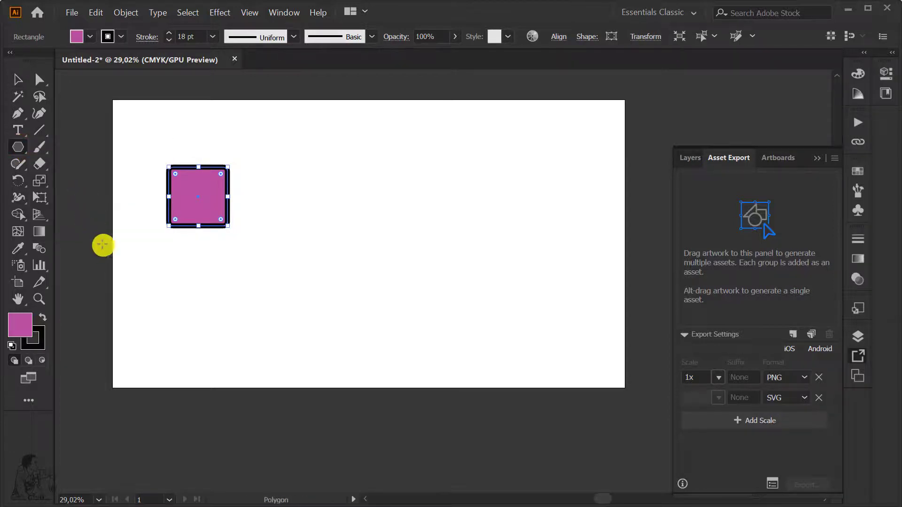
mouse_move(189, 288)
mouse_down()
mouse_move(212, 306)
mouse_move(214, 269)
mouse_up()
key(v)
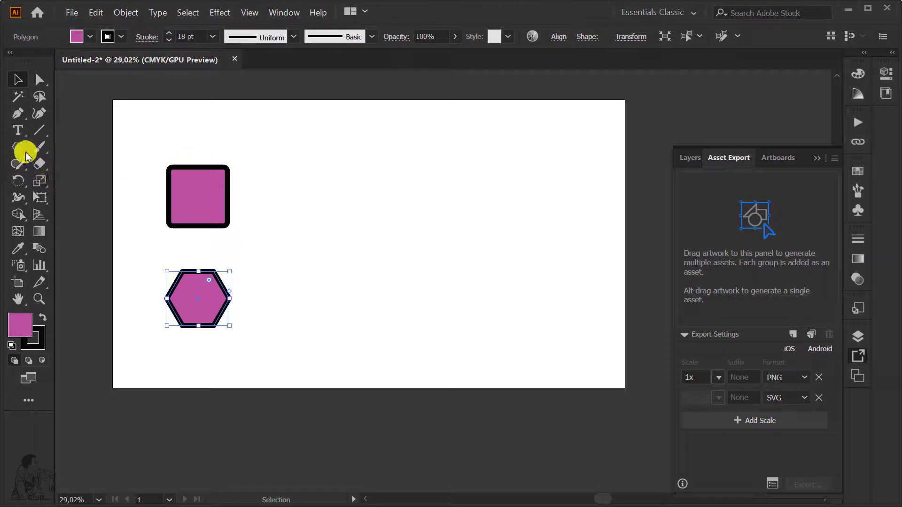
click(17, 147)
click(75, 216)
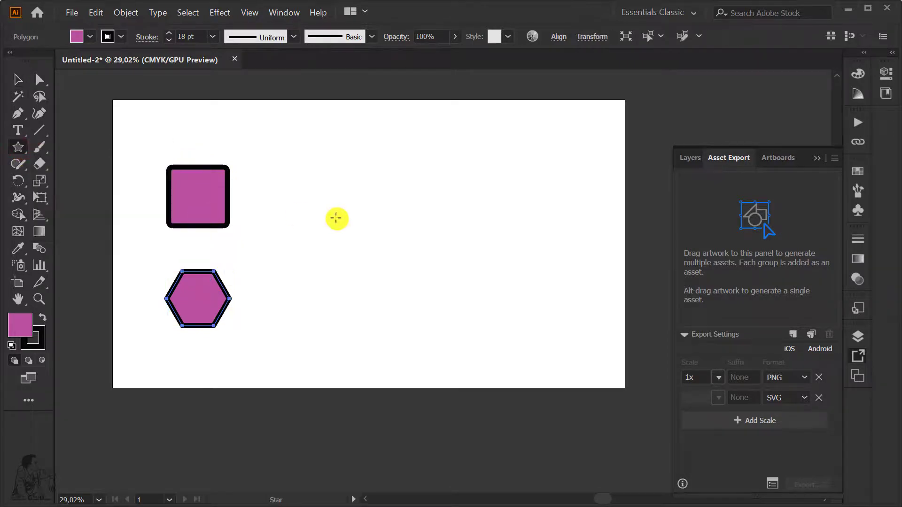
drag(334, 217, 359, 247)
key(v)
- Fill the star with green and the hexagon with blue, then zoom in
click(413, 204)
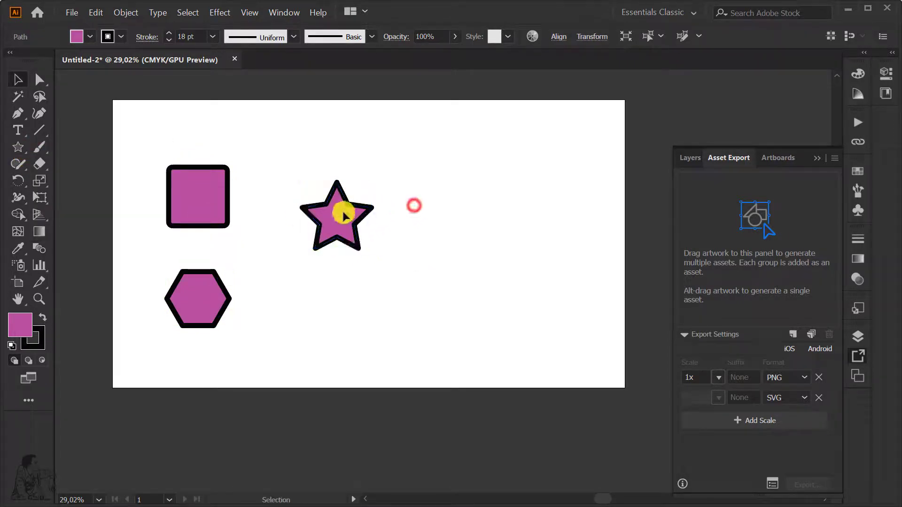
click(342, 209)
click(858, 169)
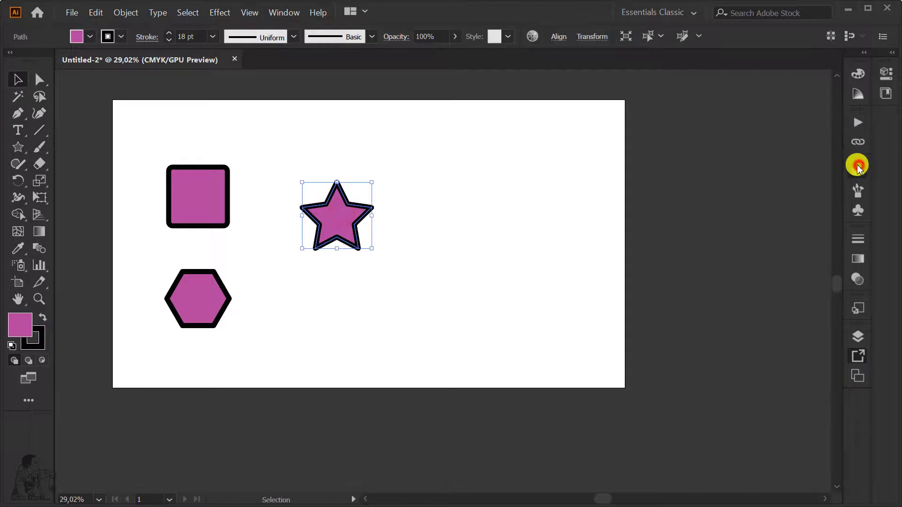
click(769, 211)
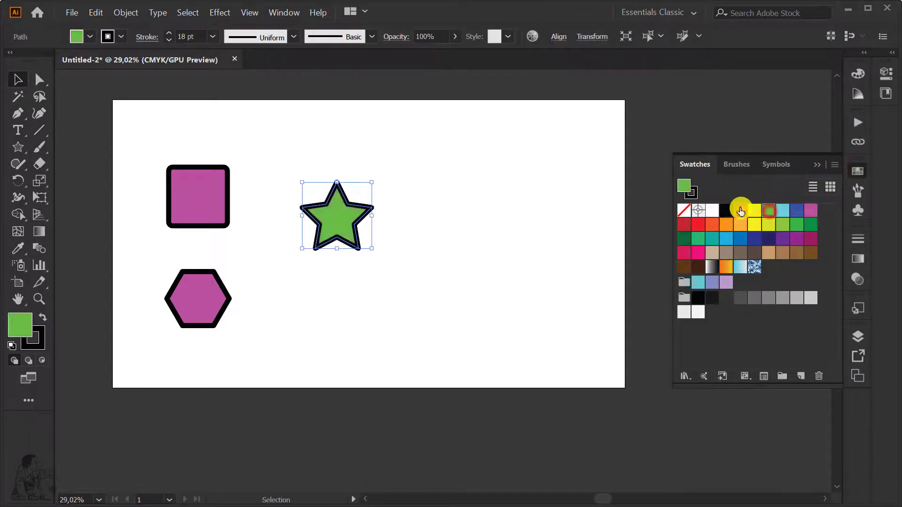
click(195, 283)
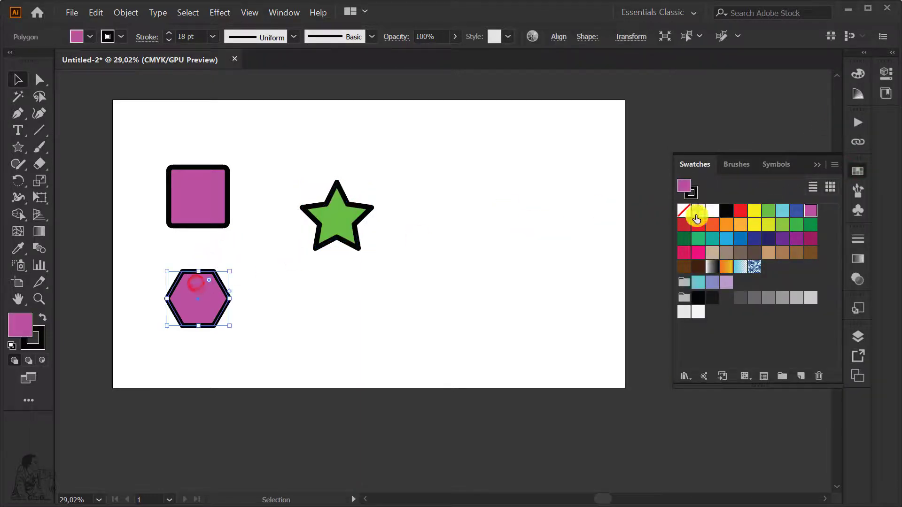
click(726, 238)
click(475, 217)
key(z)
click(442, 228)
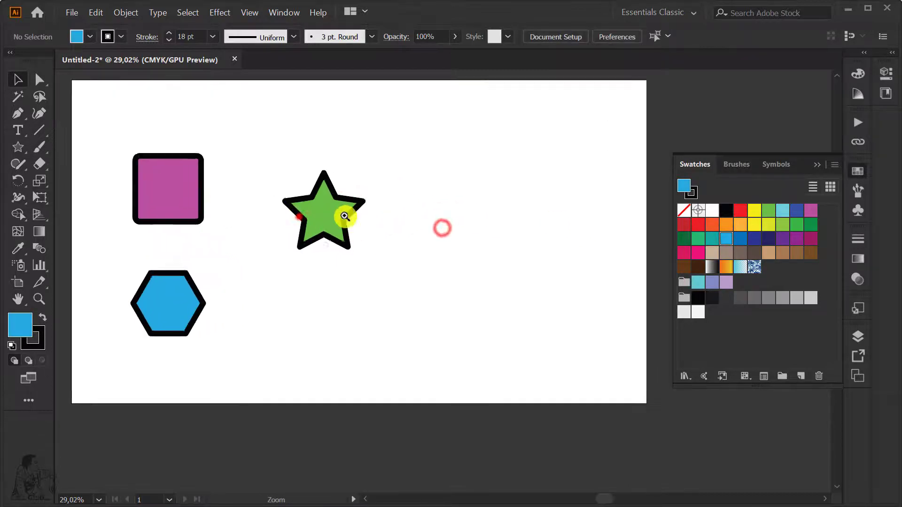
click(344, 216)
- Close the swatches, reopen the Asset Export panel and briefly select the star
click(819, 166)
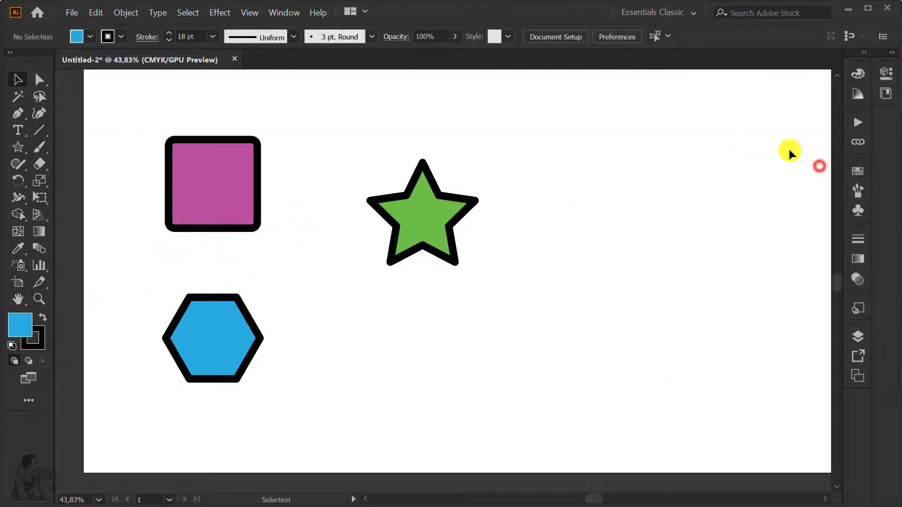
click(282, 13)
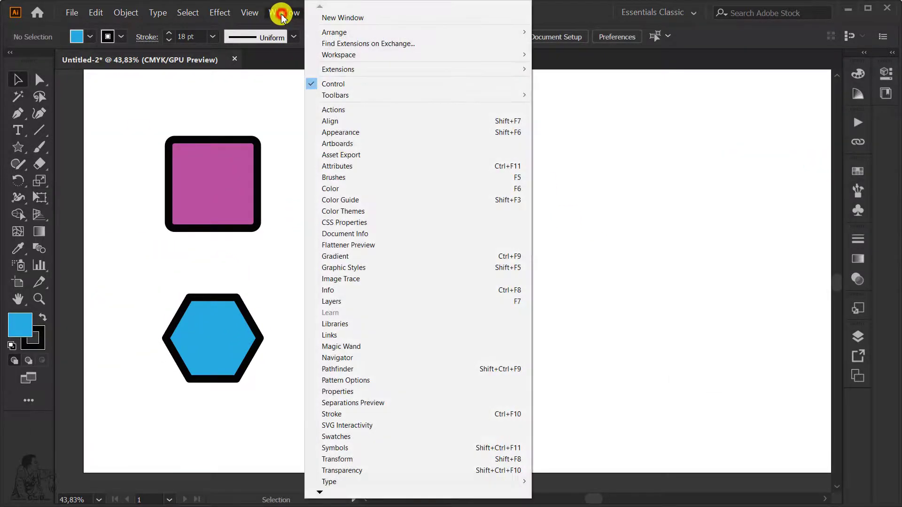
click(373, 154)
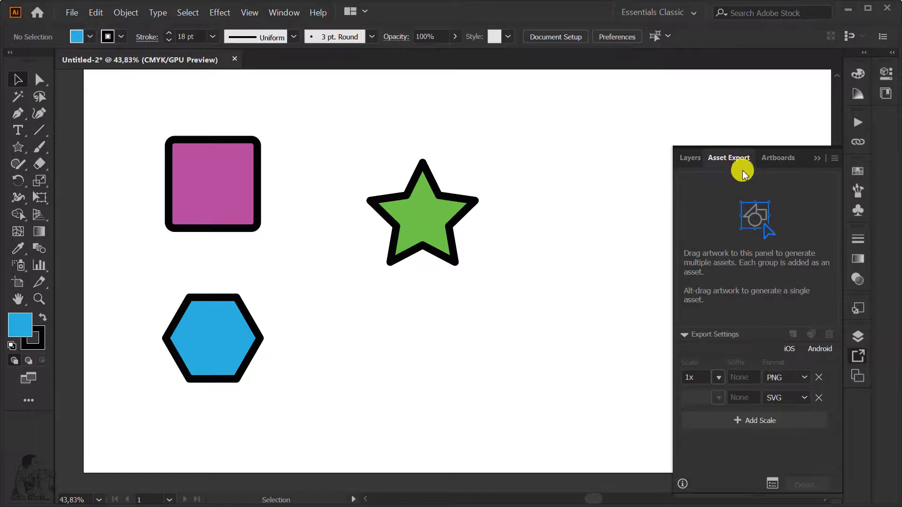
drag(527, 122, 360, 269)
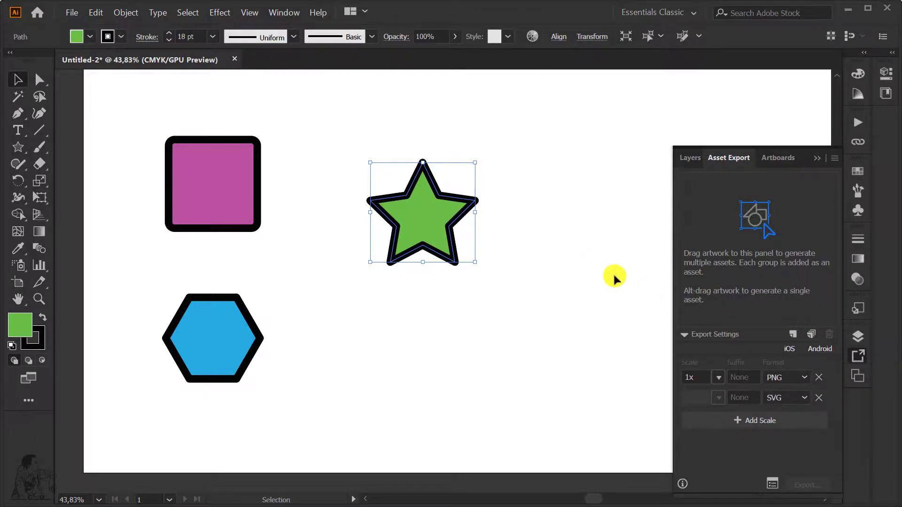
click(553, 210)
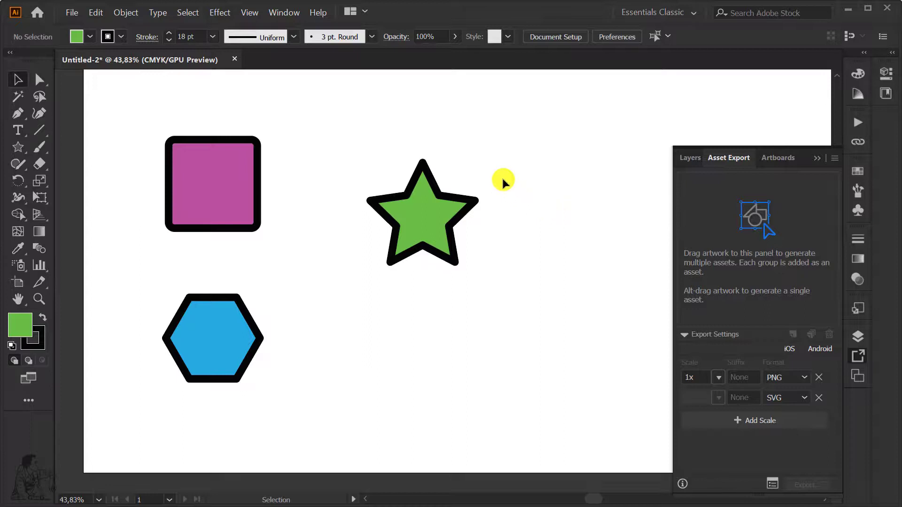
- Drag the green star down-left toward the other shapes, then select the magenta square
click(440, 220)
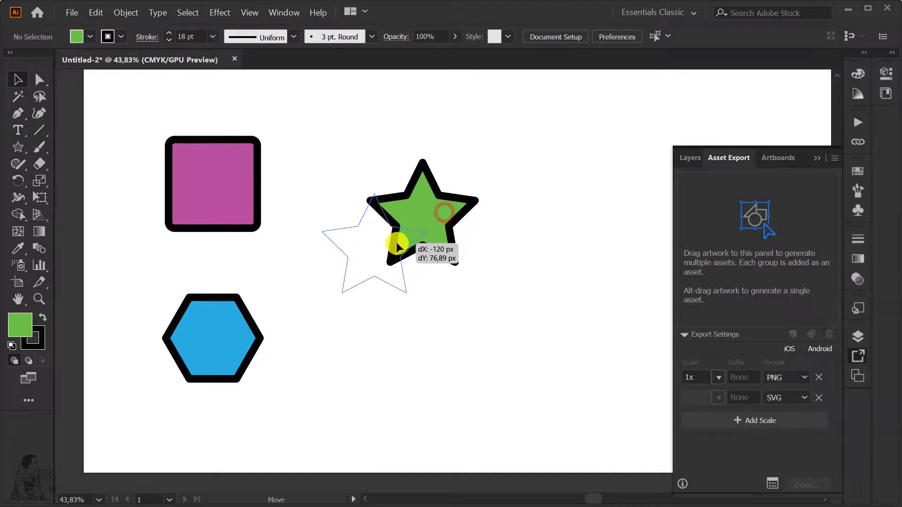
drag(439, 220, 375, 266)
click(469, 210)
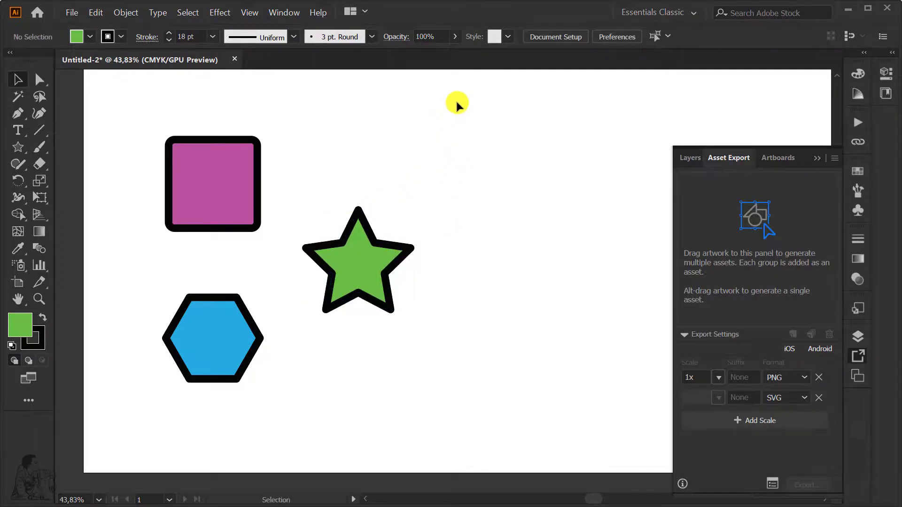
mouse_move(458, 95)
mouse_down()
mouse_move(137, 403)
mouse_move(124, 437)
mouse_up()
click(191, 438)
drag(238, 369, 215, 377)
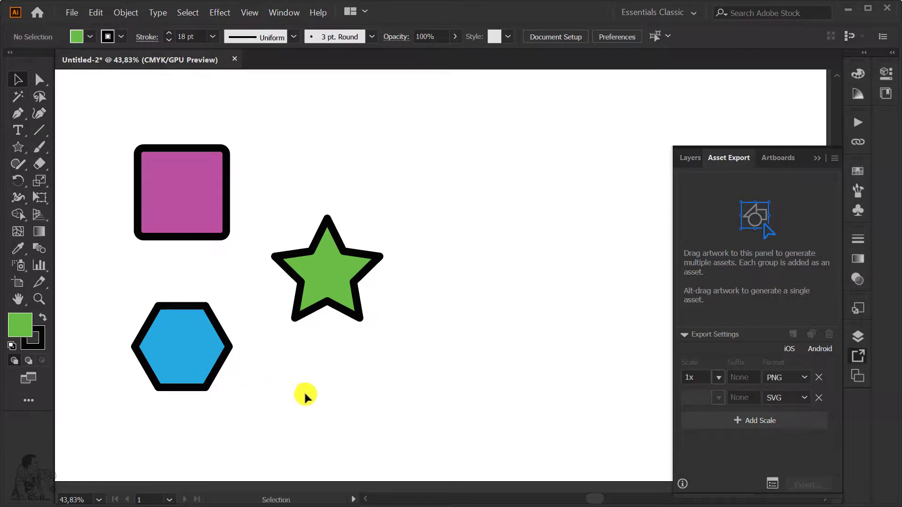
click(194, 195)
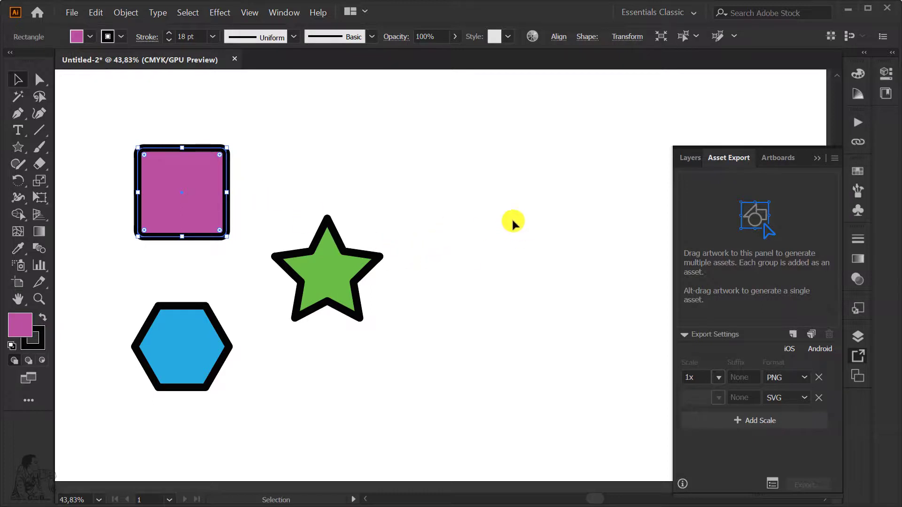
- Drag the selected magenta square into the Asset Export panel
click(834, 158)
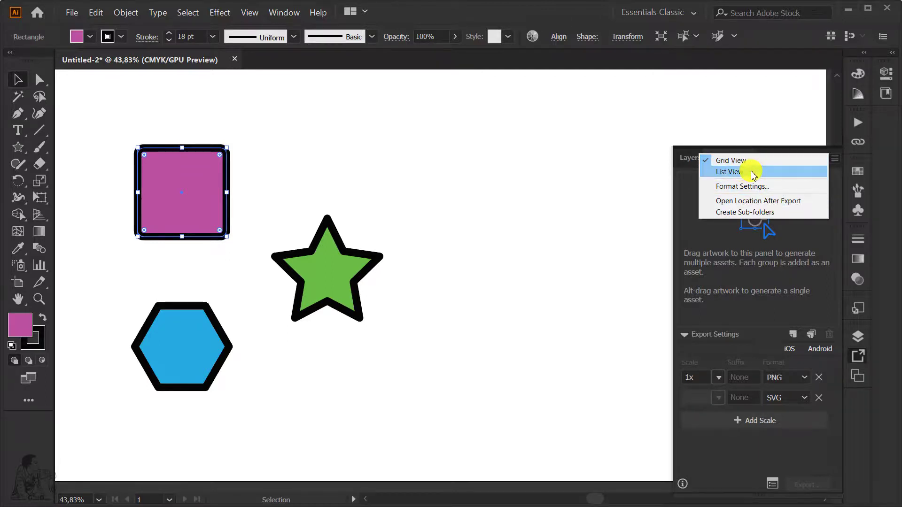
click(467, 186)
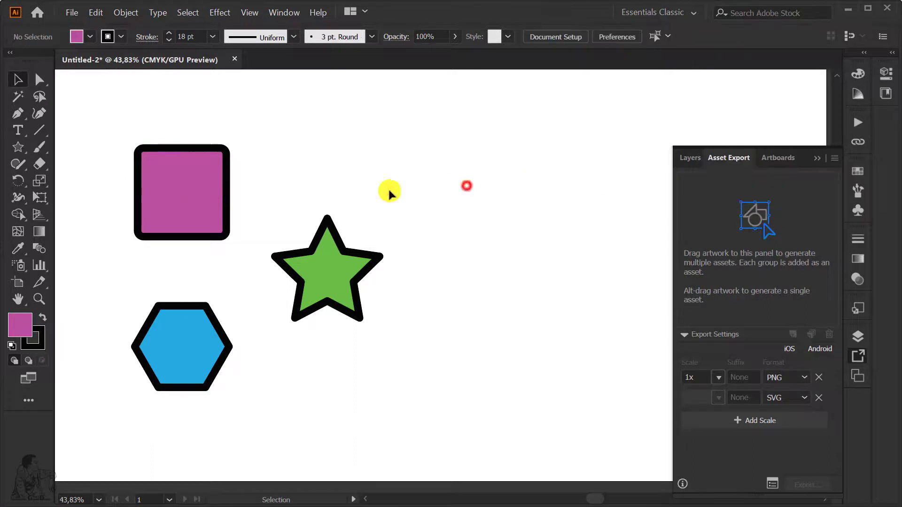
click(184, 190)
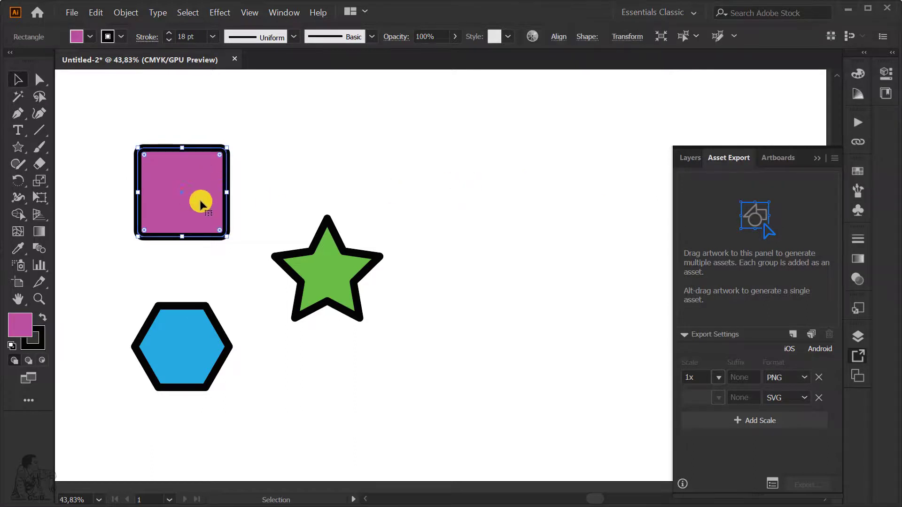
drag(193, 195, 728, 207)
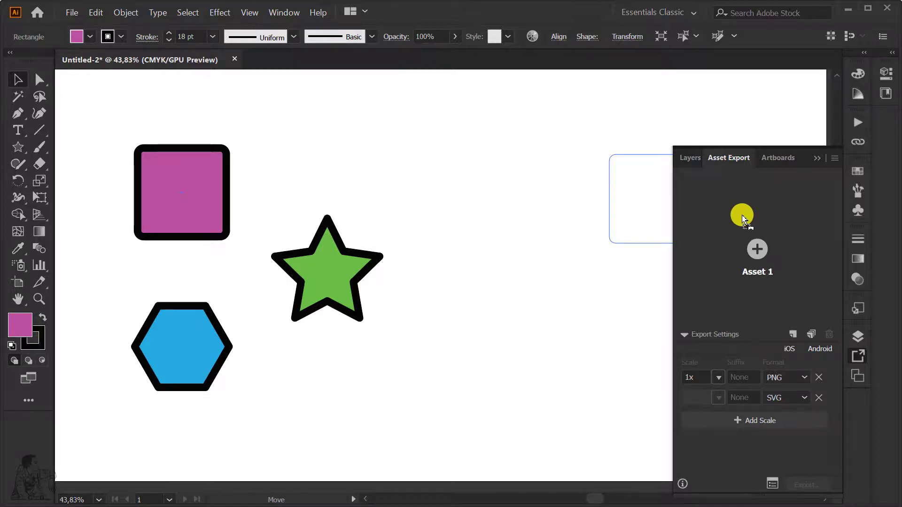
- Name the square asset 'Hình Vuông', then add the star as asset 'Ngôi Sao'
drag(742, 217, 745, 217)
double_click(699, 226)
text(Hình Vuông)
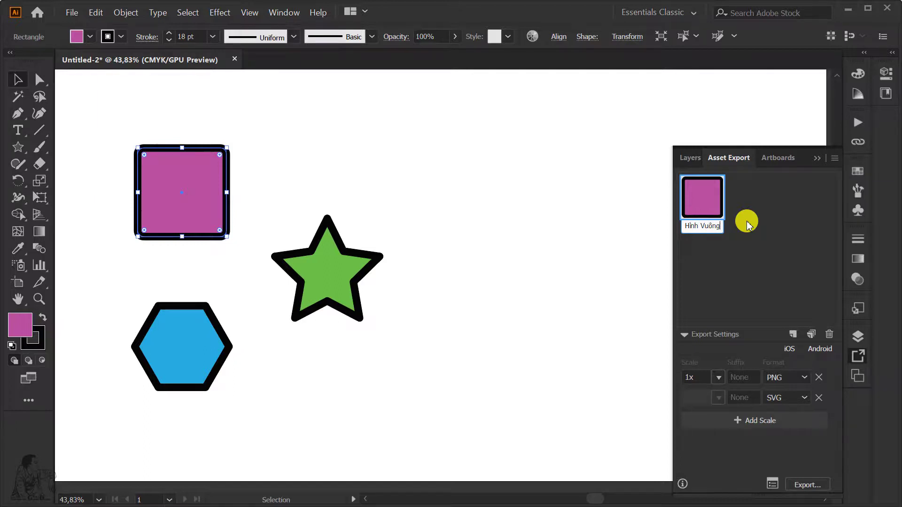
key(Return)
click(337, 257)
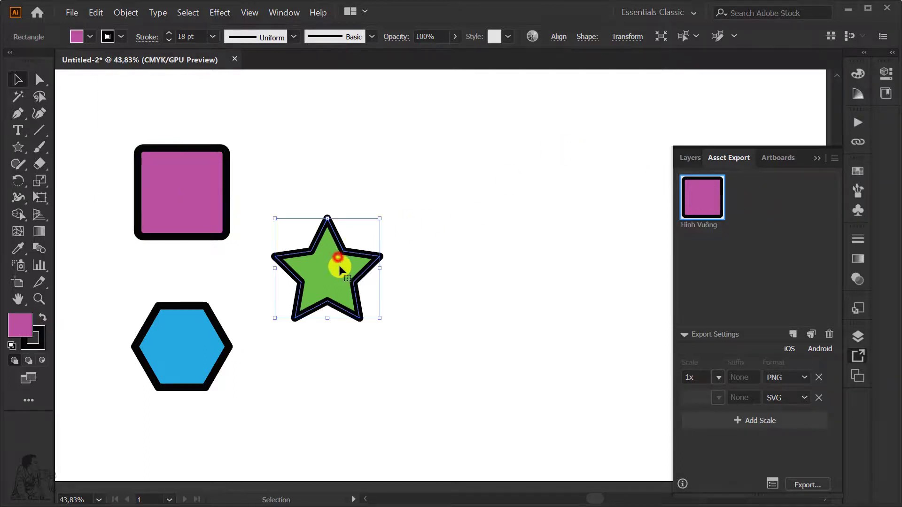
drag(339, 270, 775, 217)
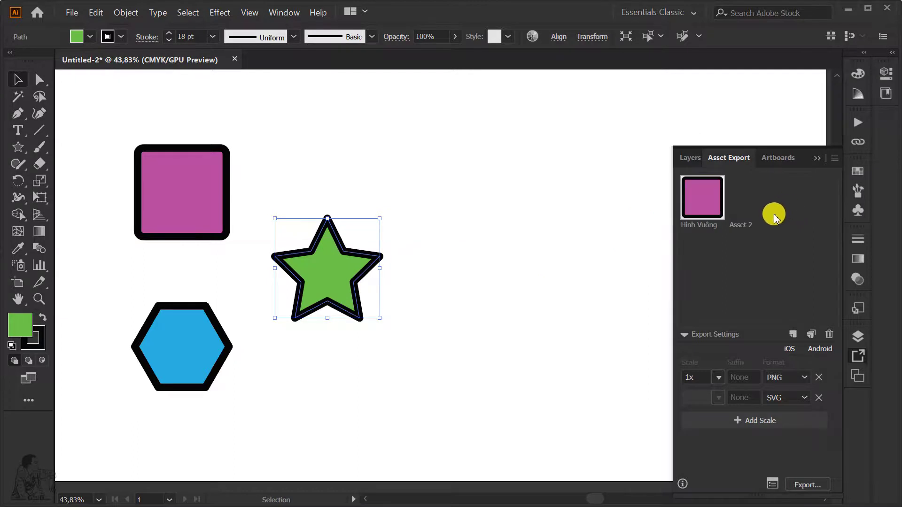
double_click(749, 224)
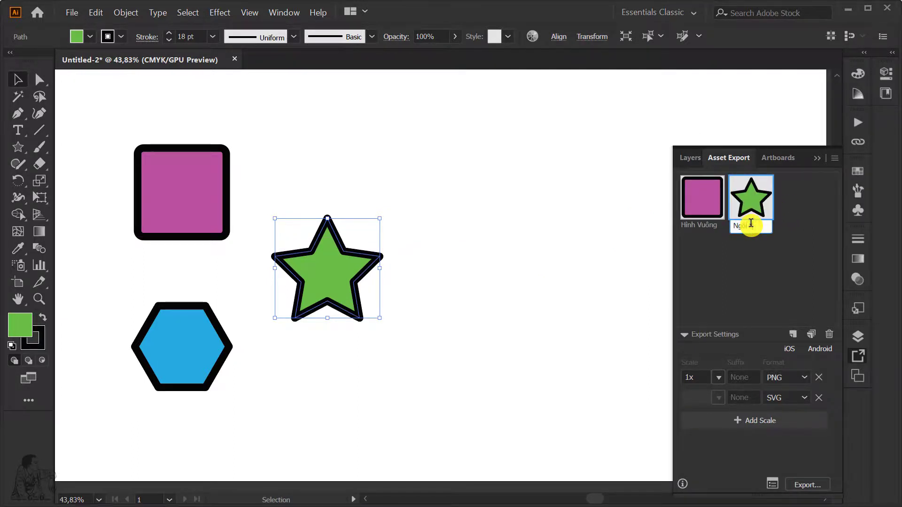
key(Return)
- Add the hexagon as an export asset named 'Lục Giác'
mouse_move(202, 360)
mouse_down()
mouse_move(763, 290)
mouse_move(778, 227)
mouse_up()
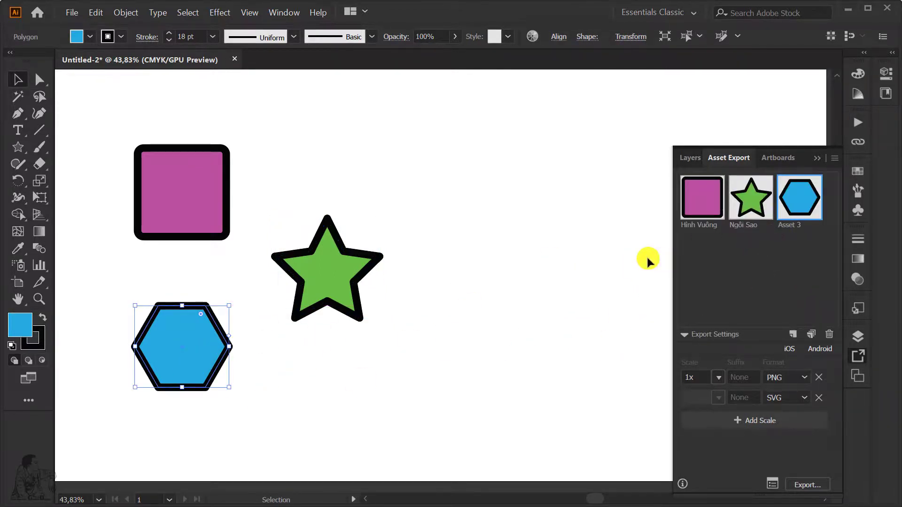
double_click(792, 225)
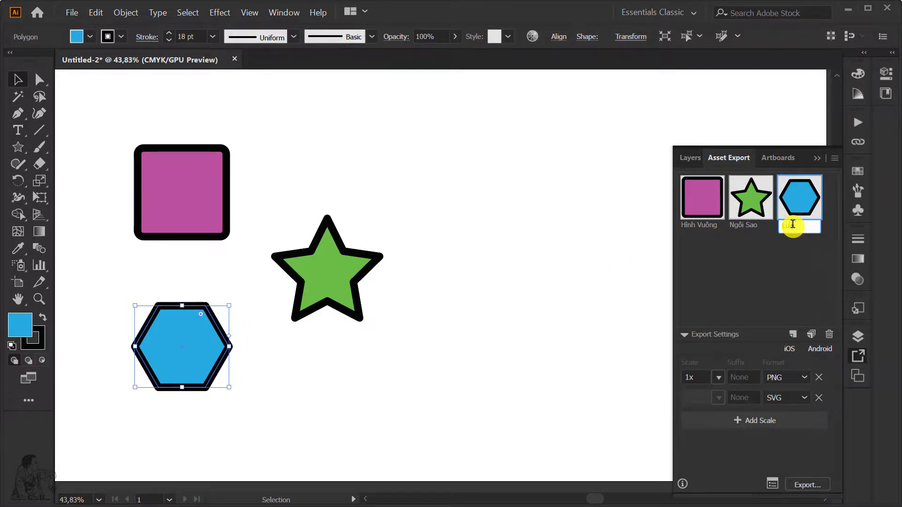
key(Return)
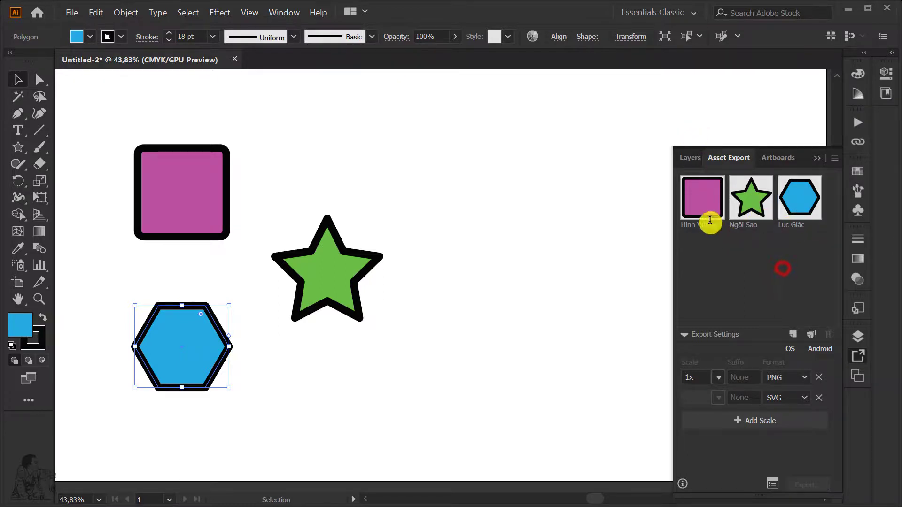
click(488, 232)
- Select the Lục Giác, Ngôi Sao and Hình Vuông assets and review their export format options
drag(539, 230, 558, 230)
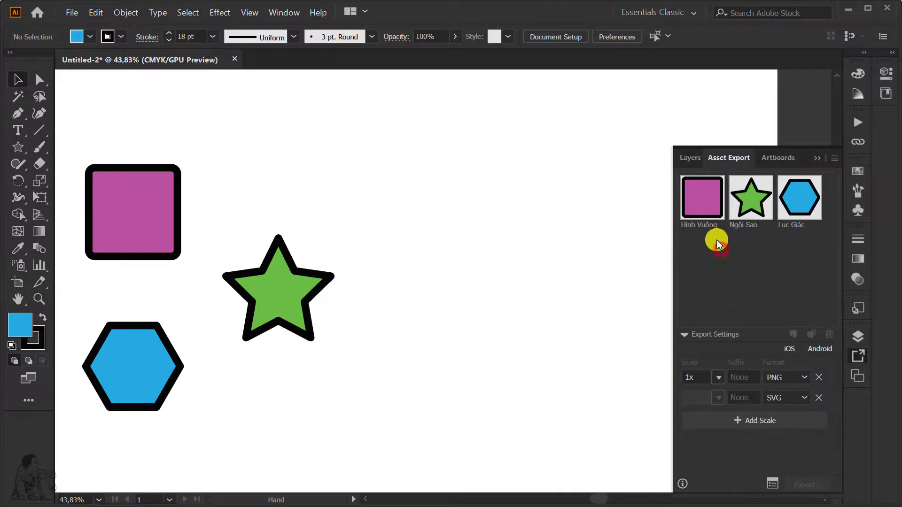
click(810, 196)
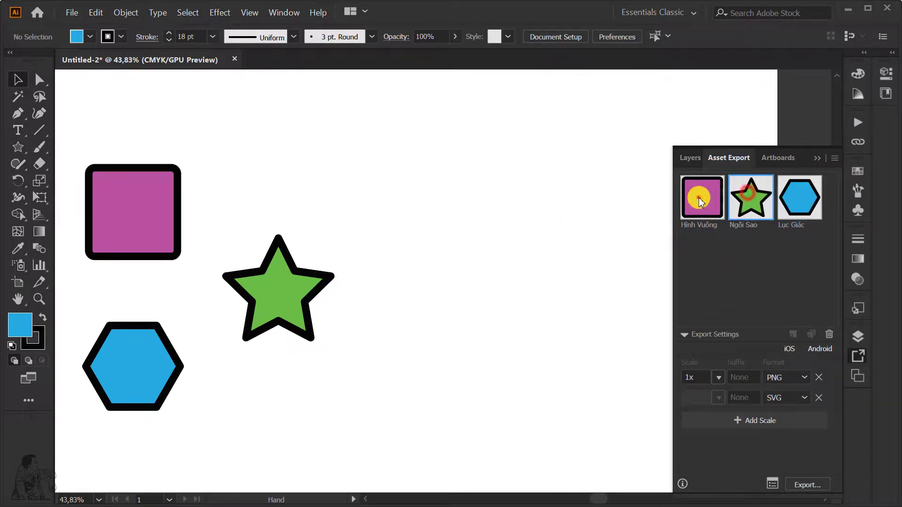
click(820, 197)
click(723, 207)
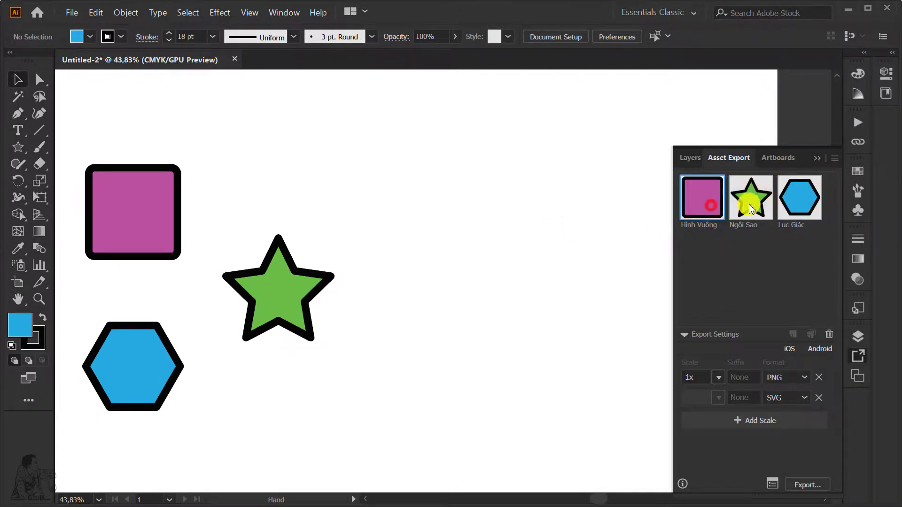
click(789, 379)
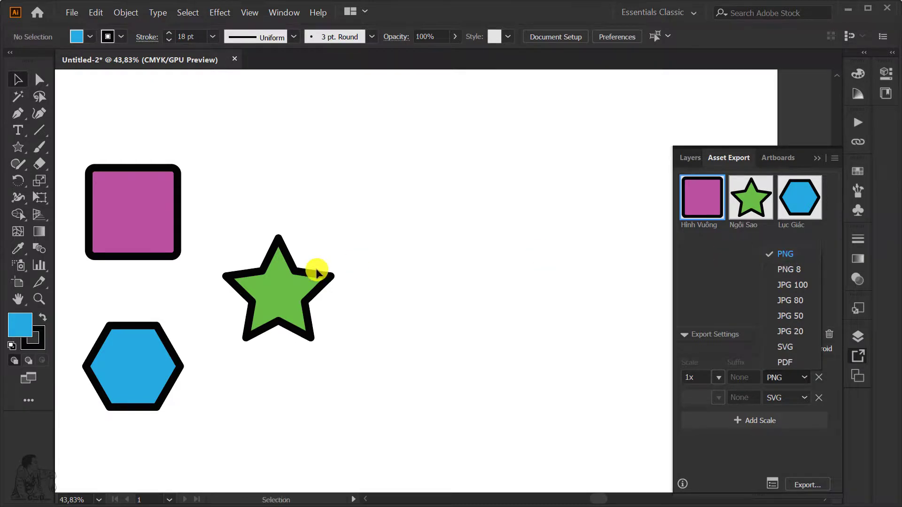
- Move the green star right into open space, then select the magenta square and blue hexagon
click(292, 294)
mouse_move(301, 299)
mouse_down()
mouse_move(455, 297)
mouse_move(418, 296)
mouse_up()
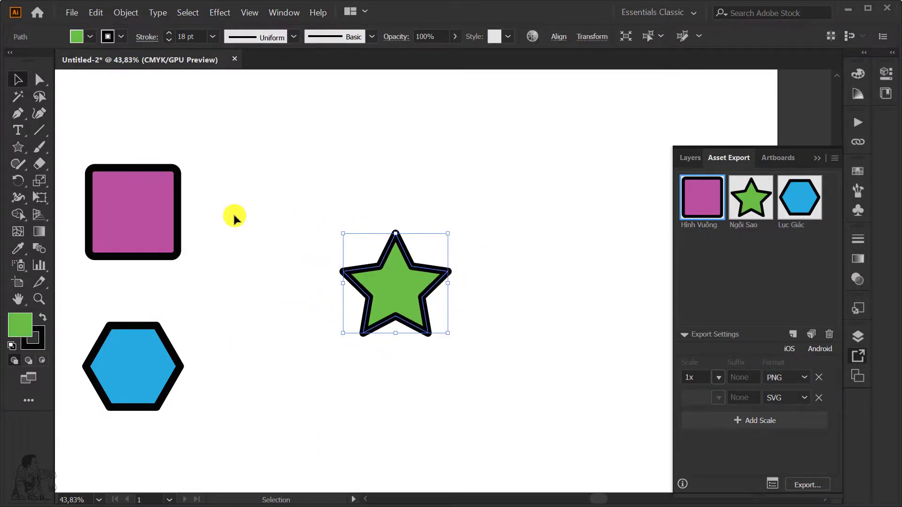
click(125, 197)
click(126, 381)
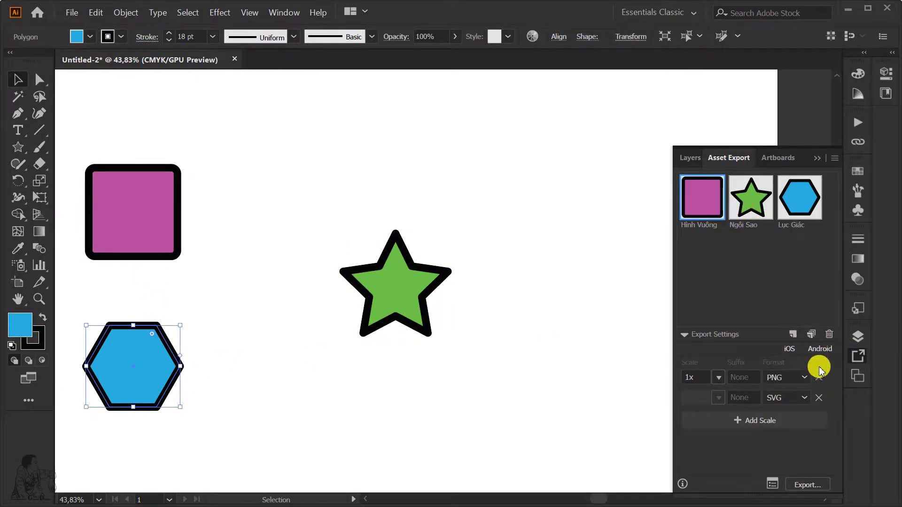
- Confirm the export settings stay at 1x PNG for the first export and SVG for the second
click(803, 378)
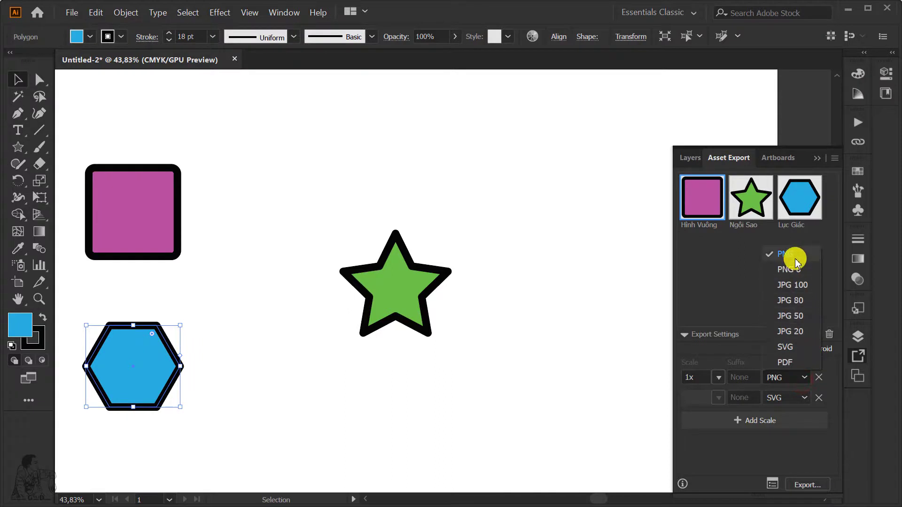
click(803, 442)
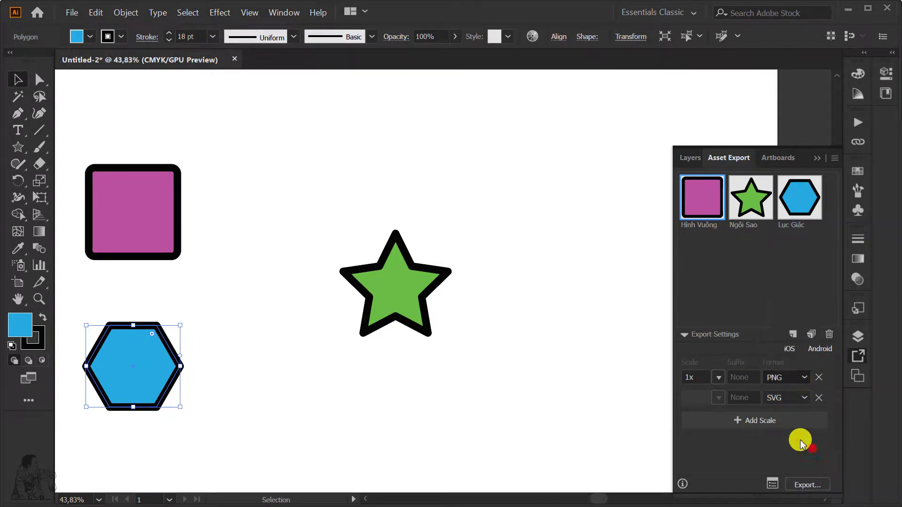
click(718, 377)
click(718, 377)
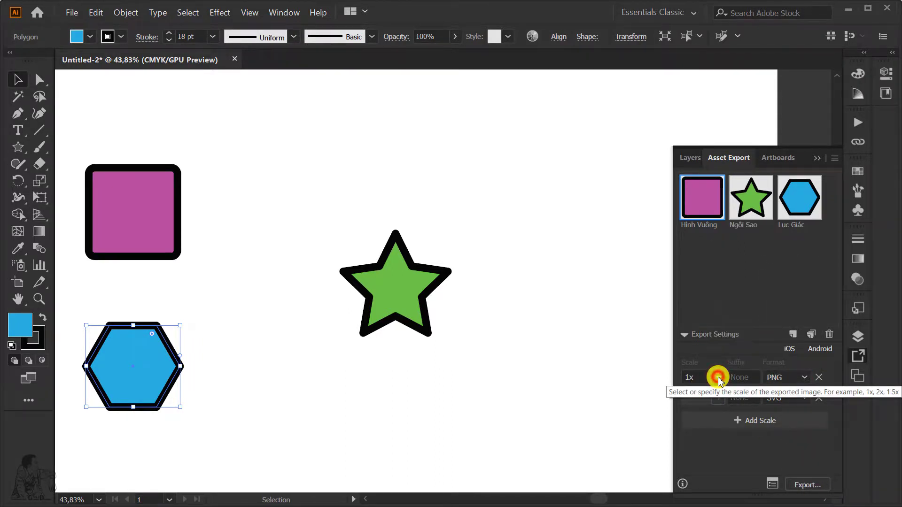
click(793, 404)
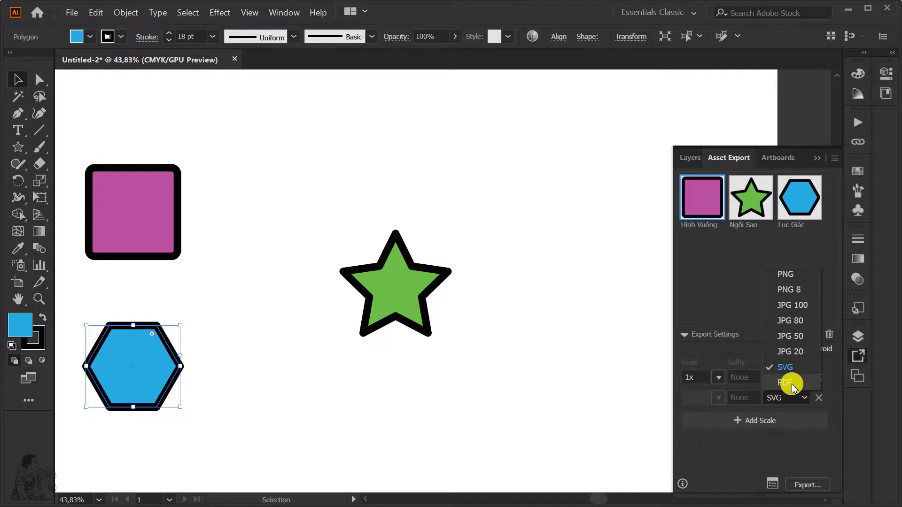
click(502, 163)
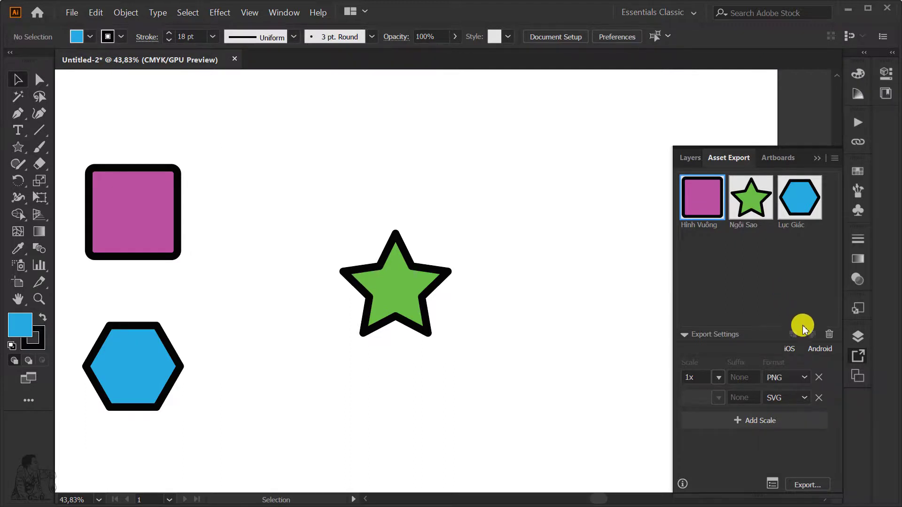
click(791, 403)
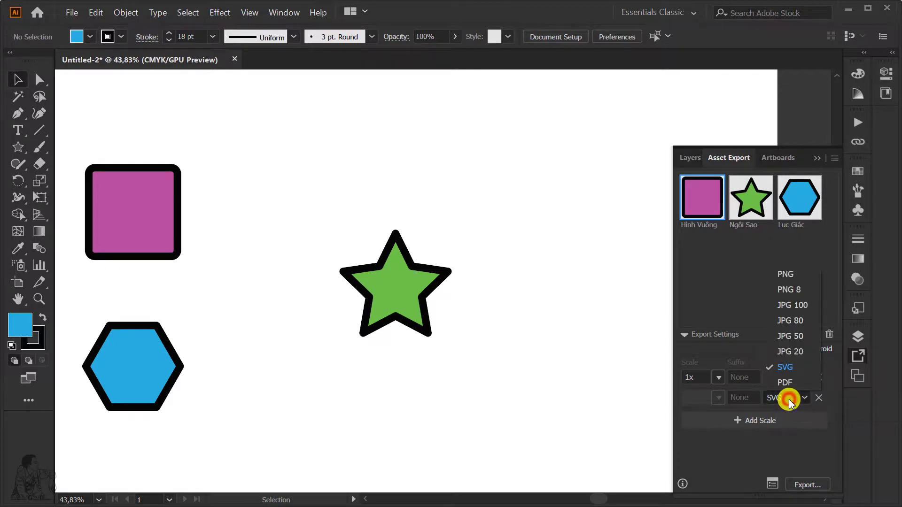
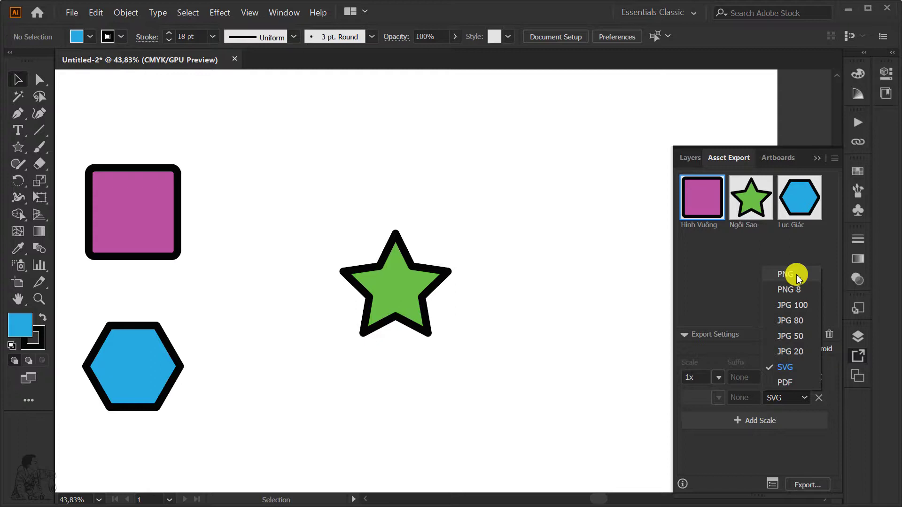
click(797, 277)
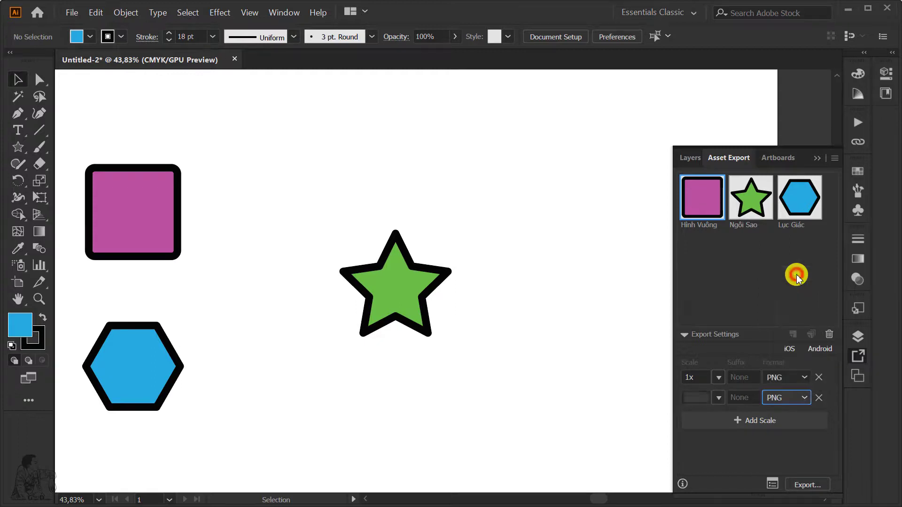
click(747, 397)
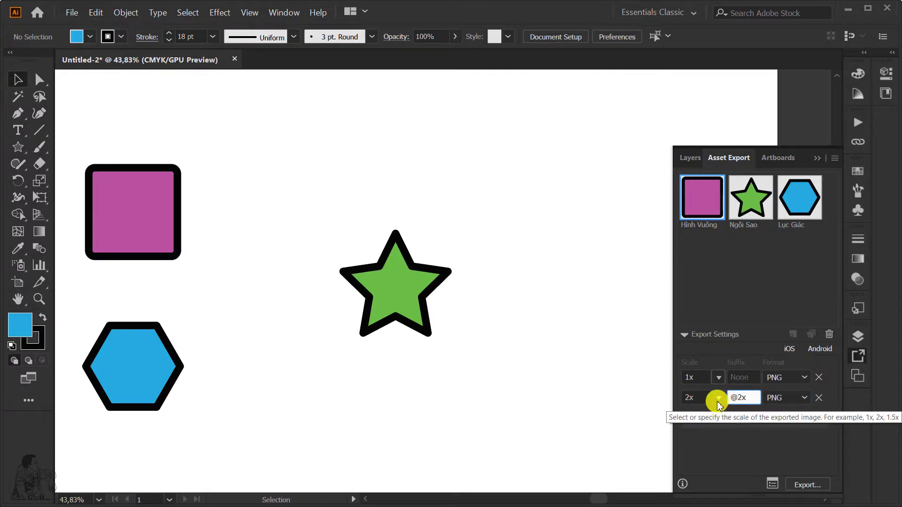
click(717, 400)
click(718, 399)
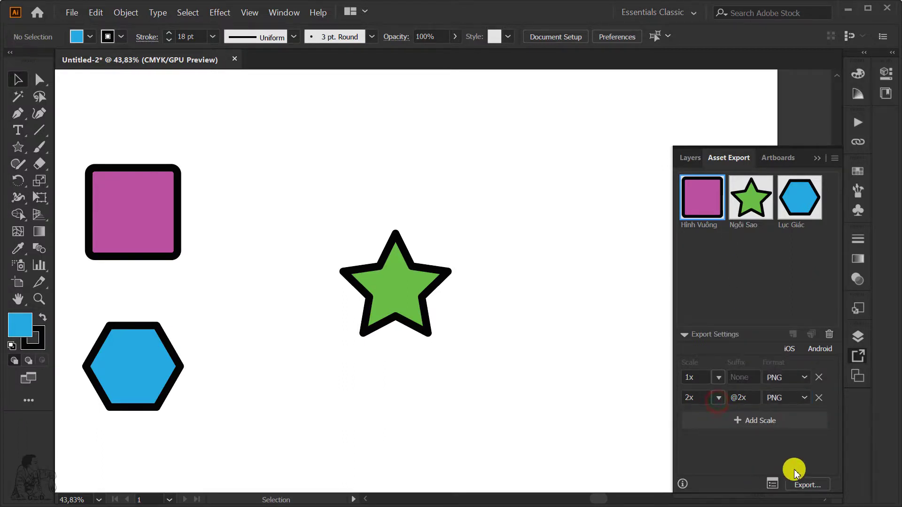
click(718, 398)
click(739, 246)
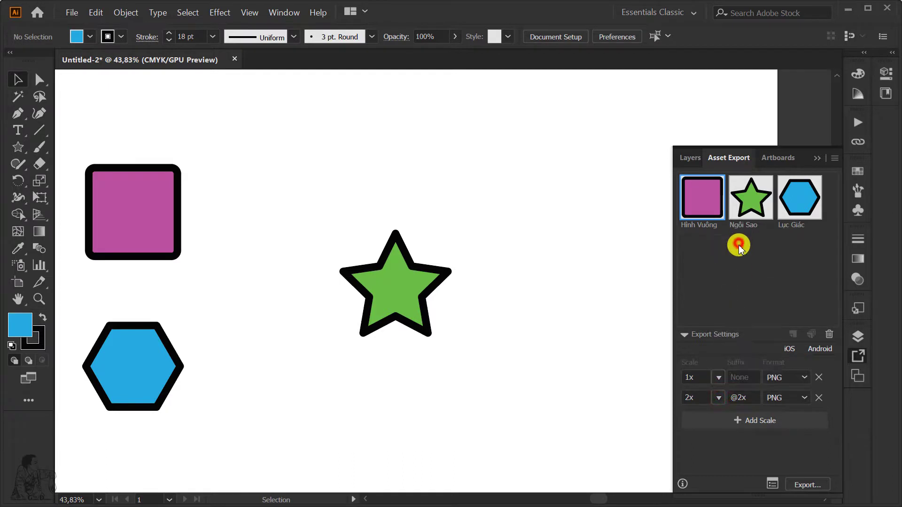
click(719, 399)
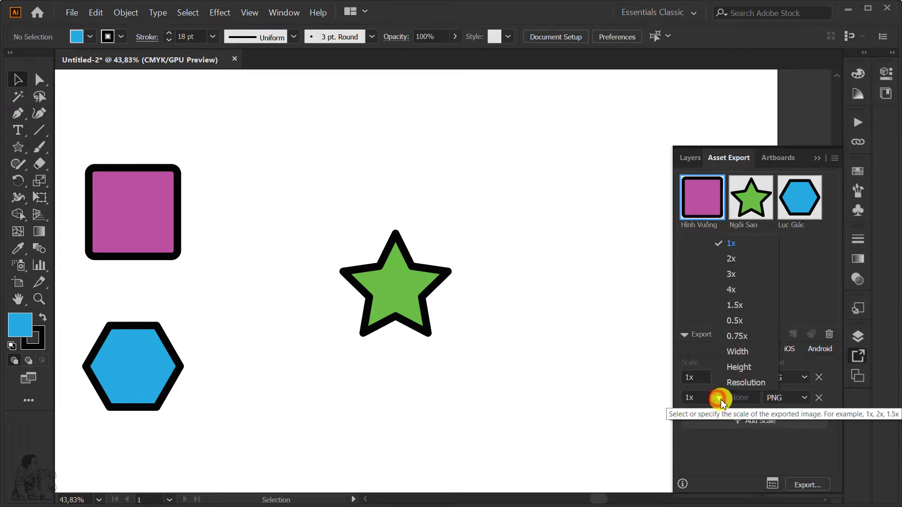
click(766, 398)
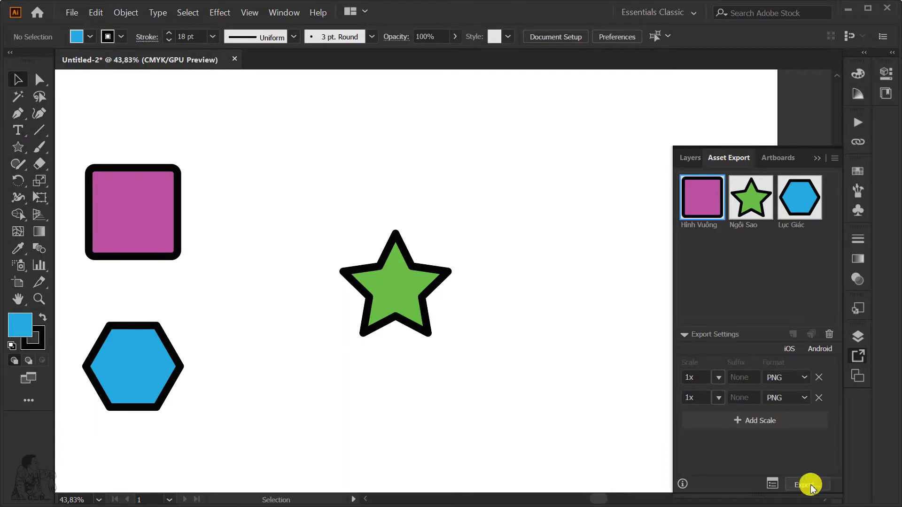
- In Export for Screens, select the square, star and hexagon assets for export
click(773, 486)
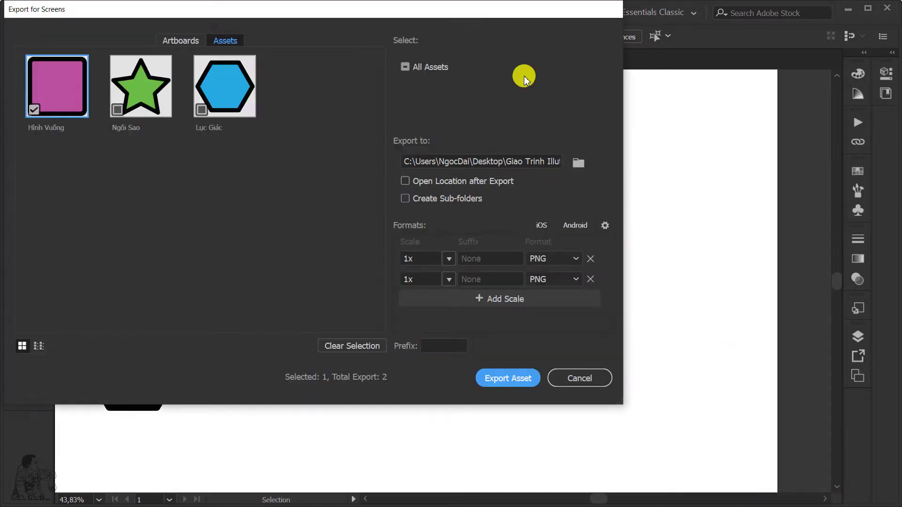
drag(438, 9, 542, 34)
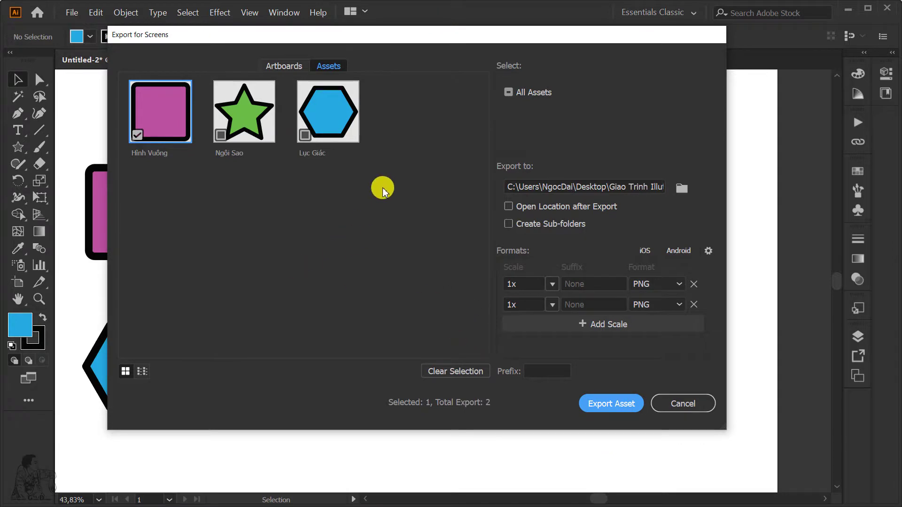
click(382, 186)
shift+click(228, 111)
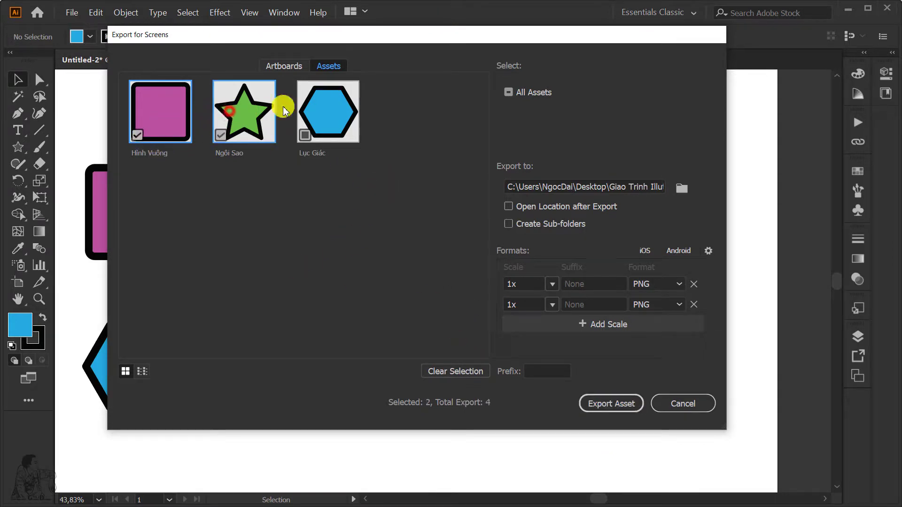
shift+click(327, 101)
click(248, 191)
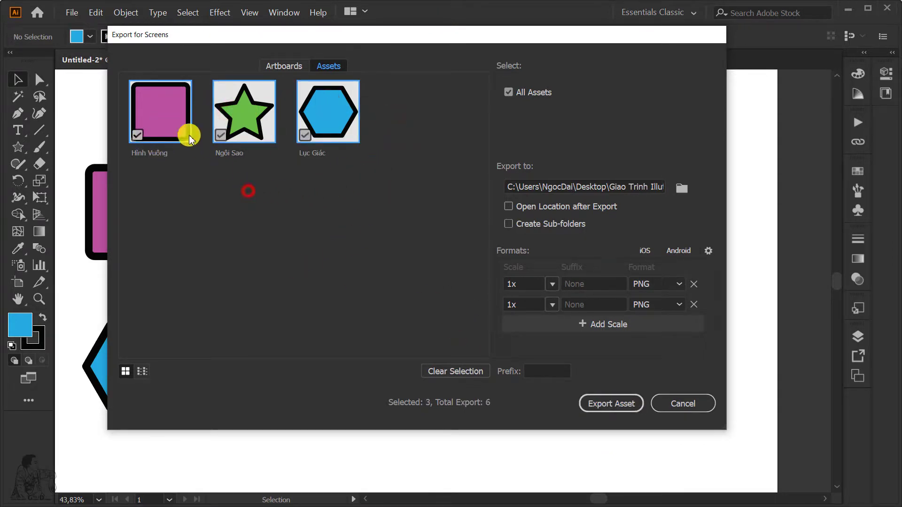
ctrl+click(161, 114)
ctrl+click(238, 111)
ctrl+click(357, 141)
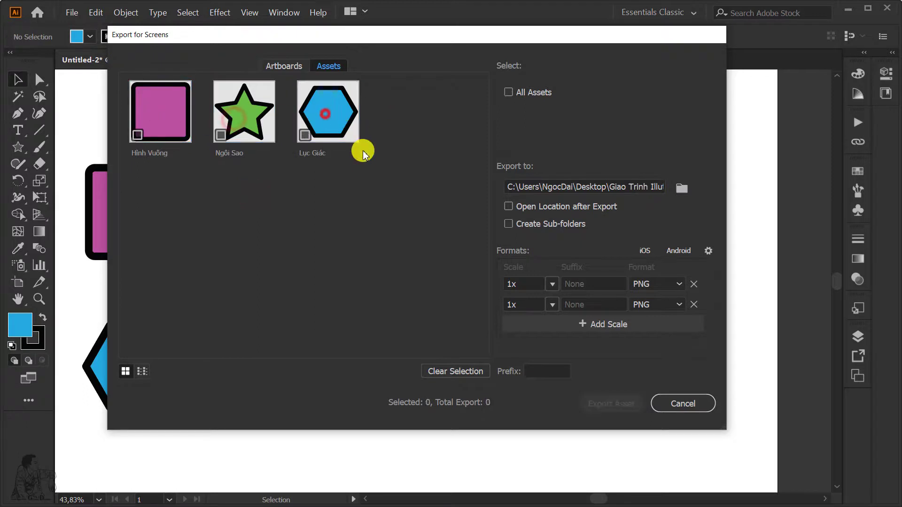
click(138, 135)
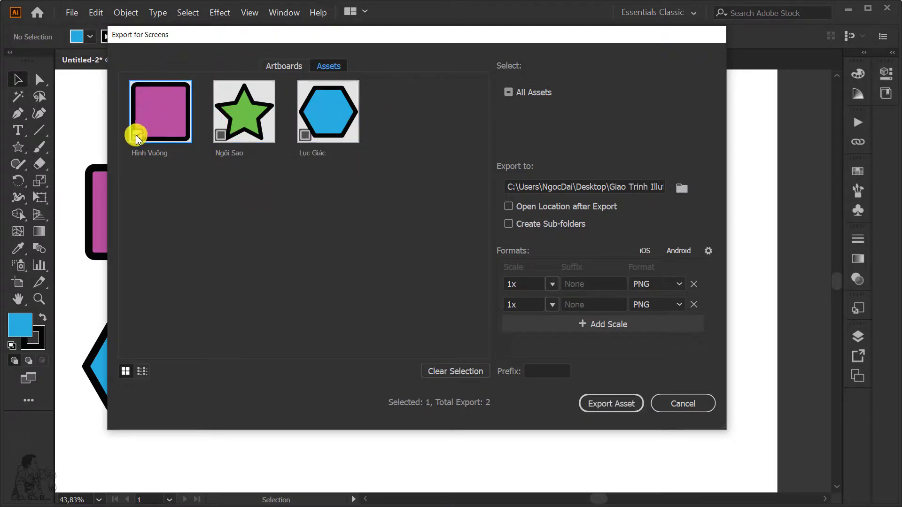
click(221, 135)
click(304, 135)
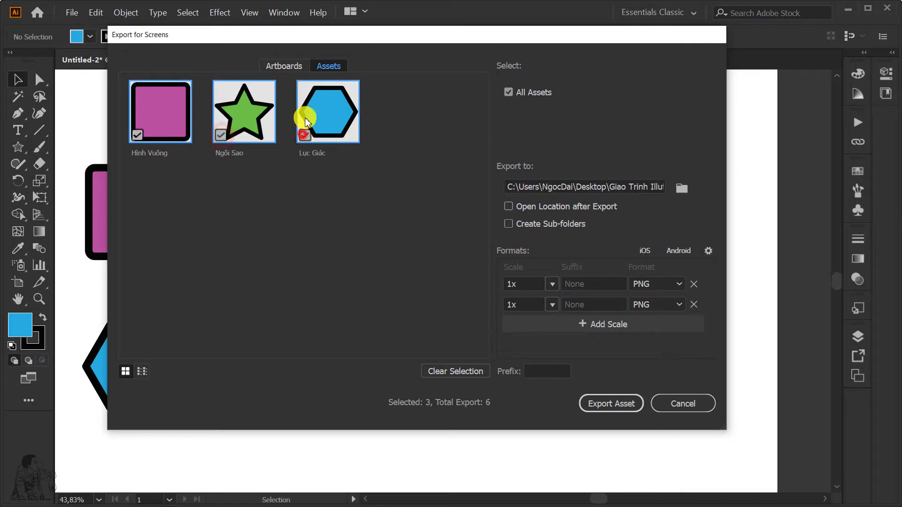
- Review the Artboards tab and destination folder, keeping the desktop course folder unchanged
click(291, 66)
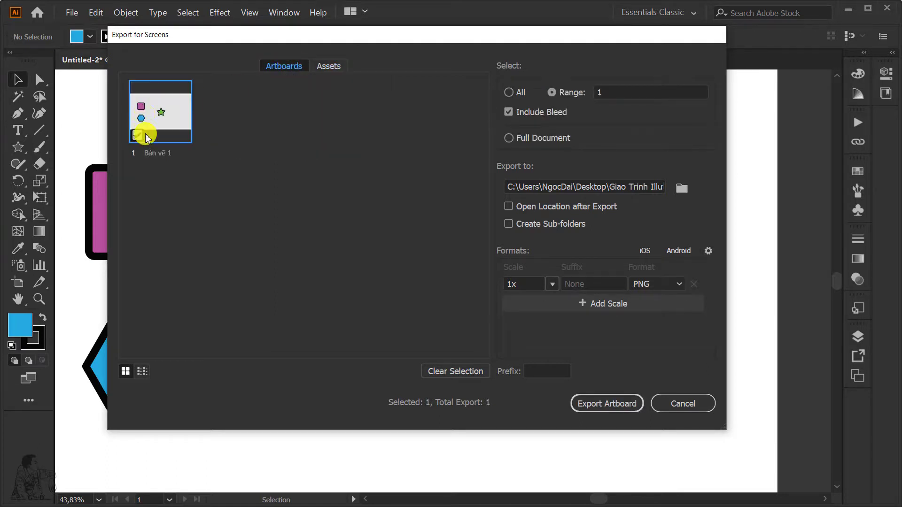
click(319, 66)
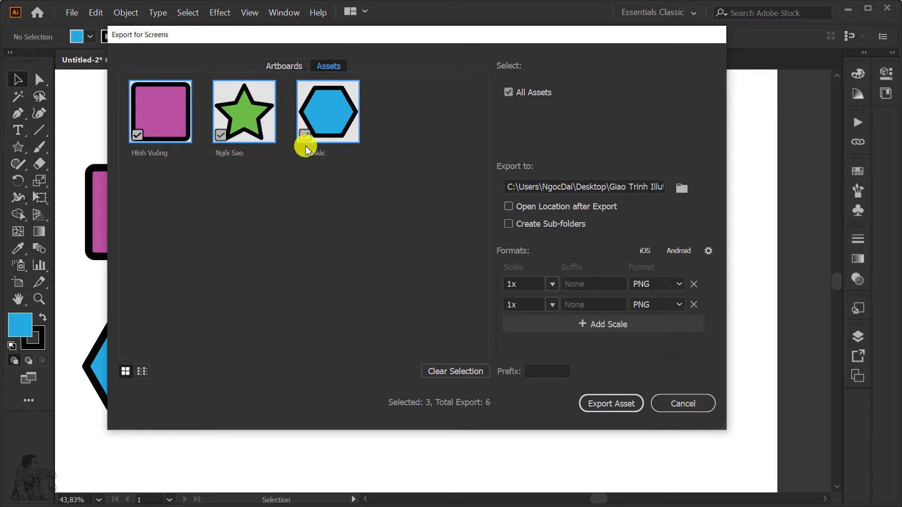
click(681, 191)
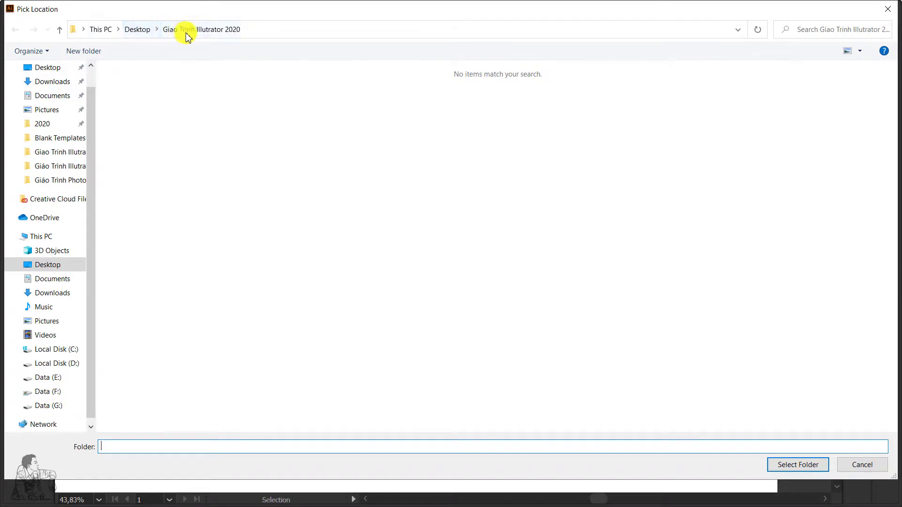
click(861, 465)
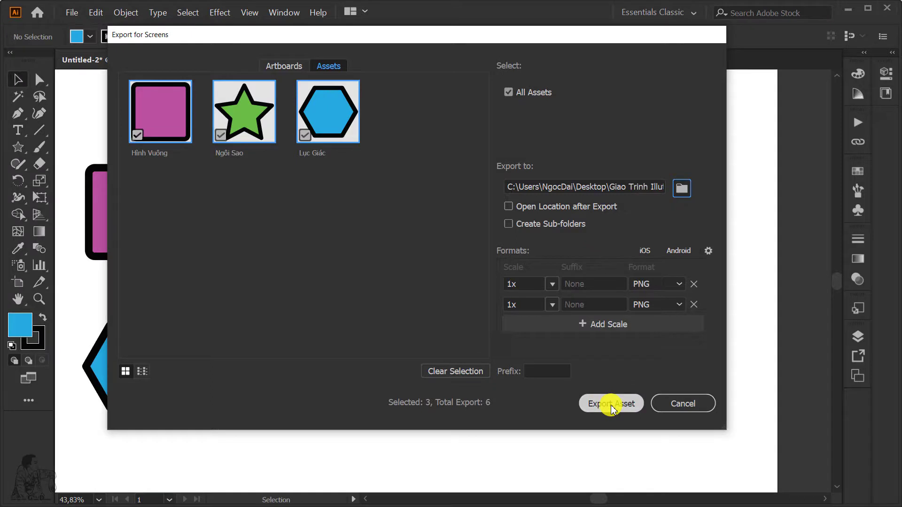
- Export the three selected shape assets with Export Asset
click(611, 405)
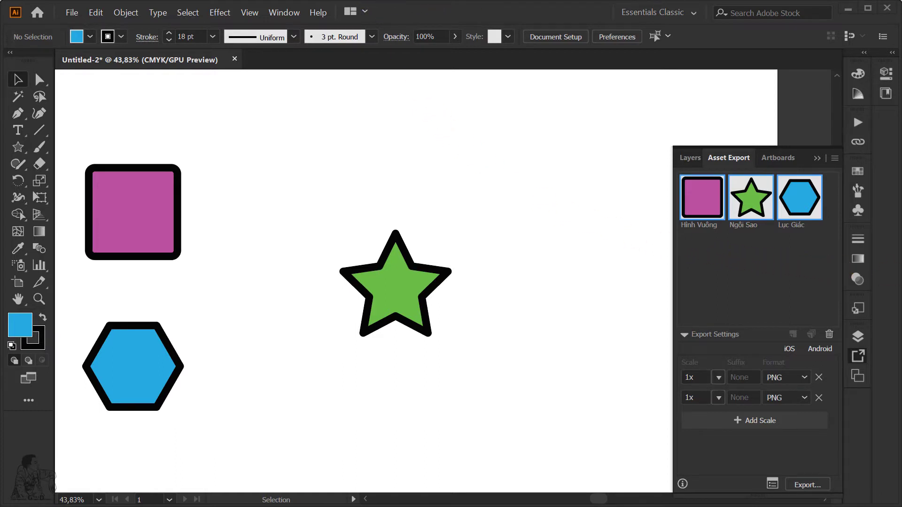
- Permanently delete the 'new window' and 'Xoay' files from the course folder
drag(806, 16, 578, 5)
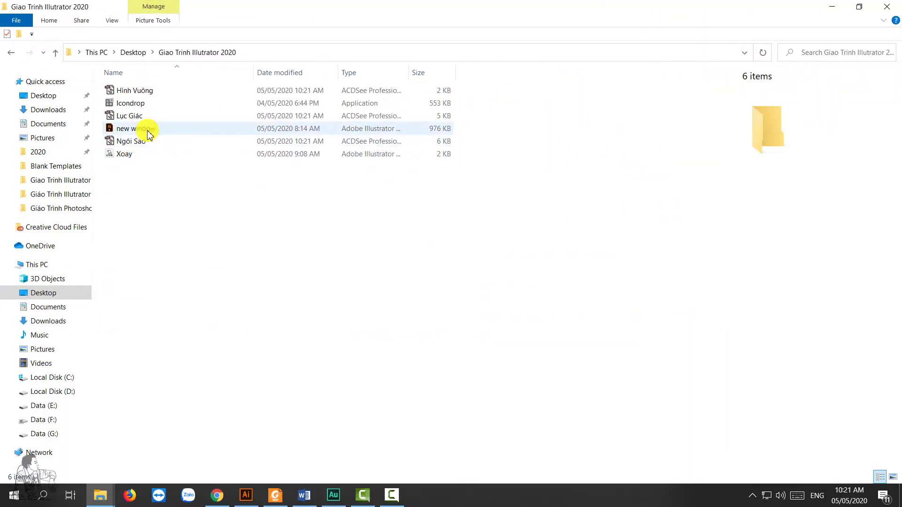
click(145, 129)
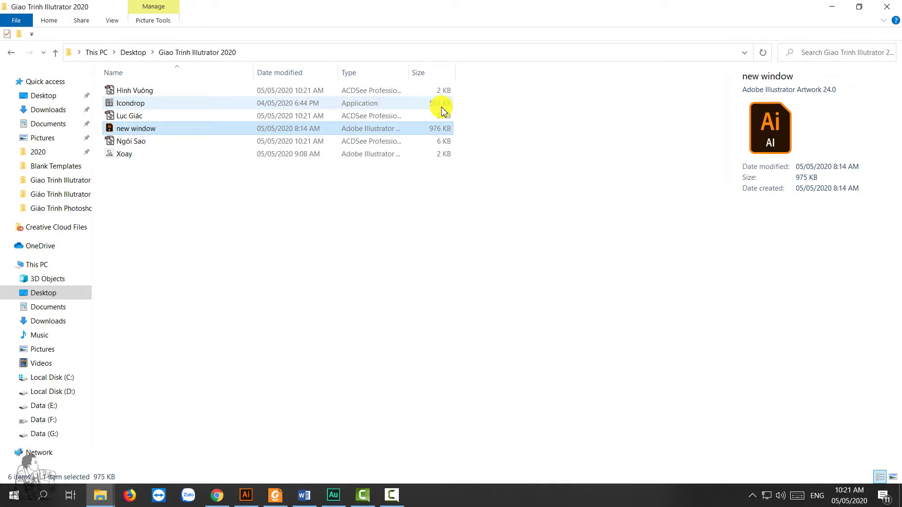
key(shift+Delete)
key(Return)
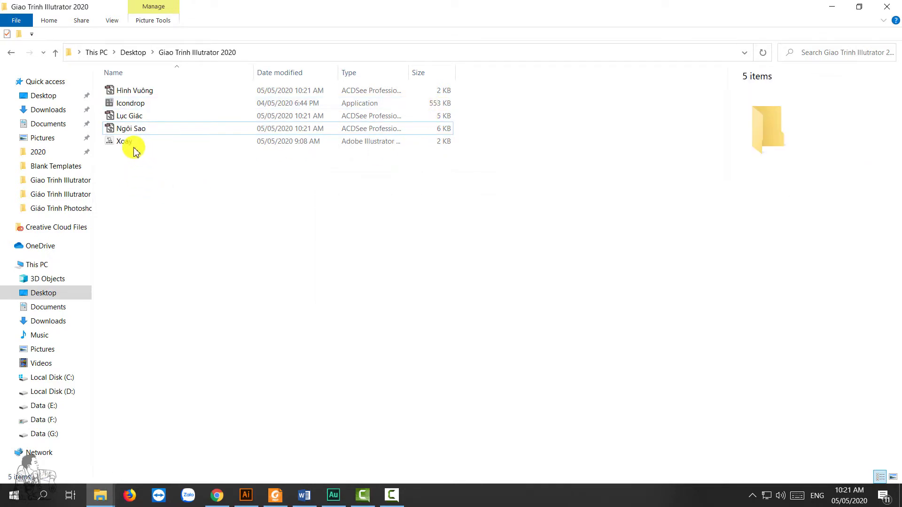
click(134, 145)
key(shift+Delete)
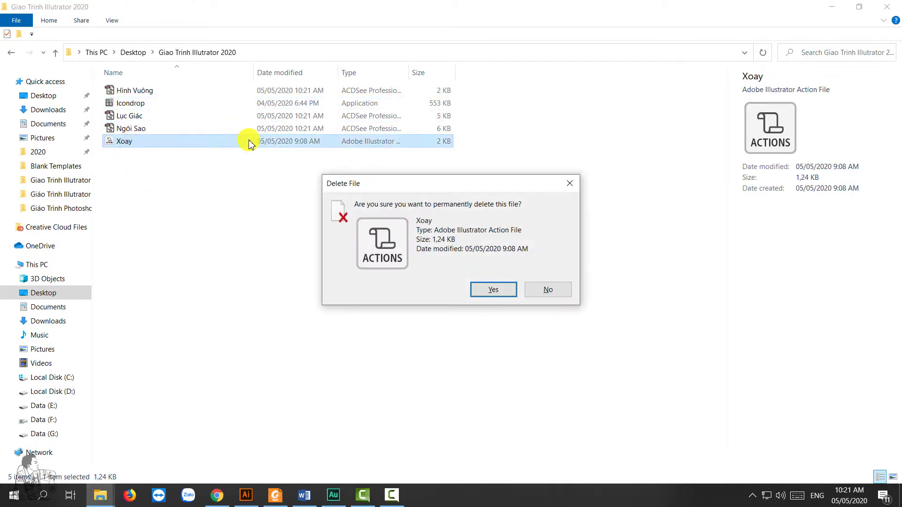
key(Return)
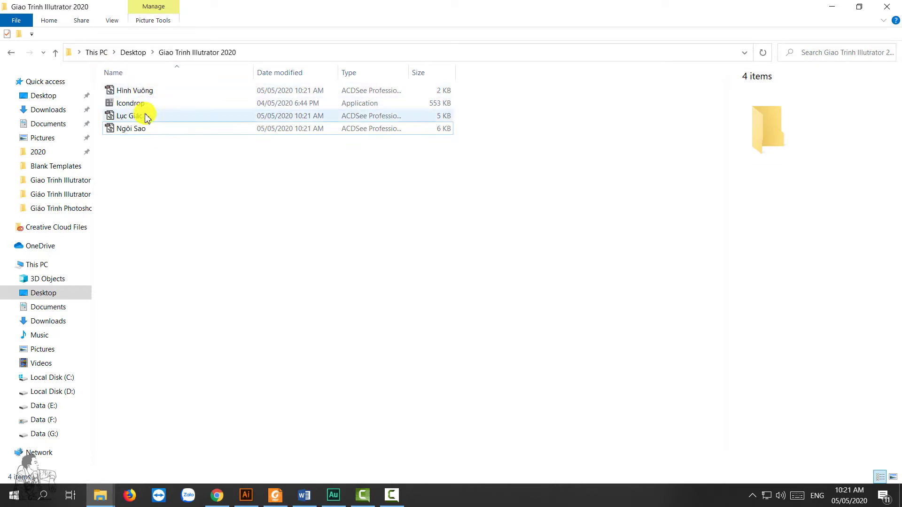
- Delete the four remaining files in the folder, then return to Illustrator
click(153, 93)
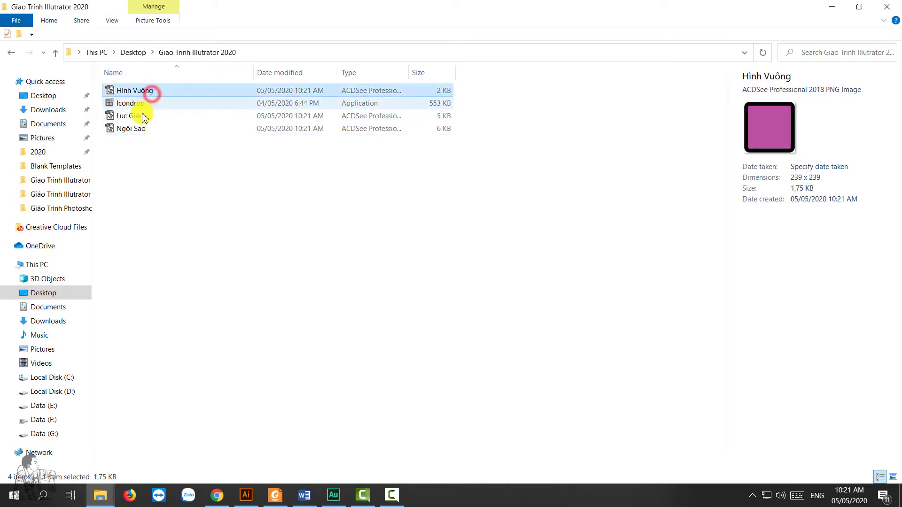
drag(139, 147, 209, 104)
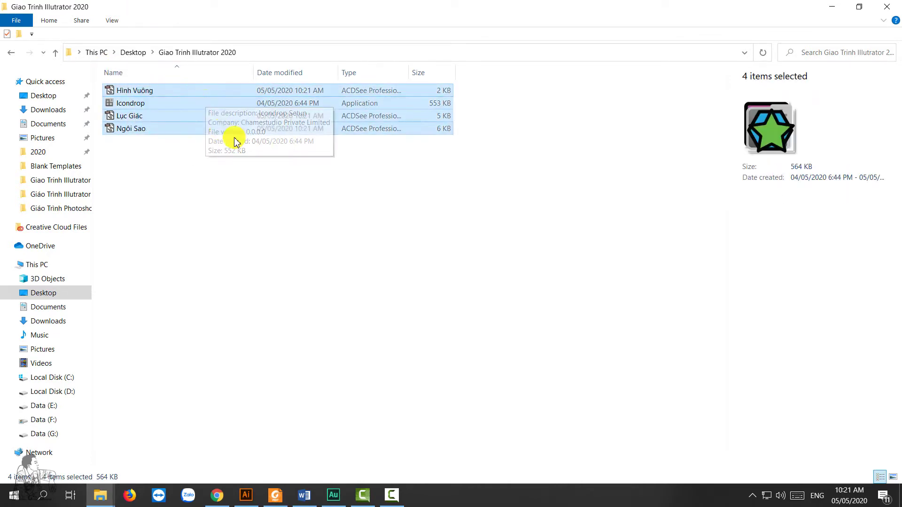
key(Delete)
click(241, 496)
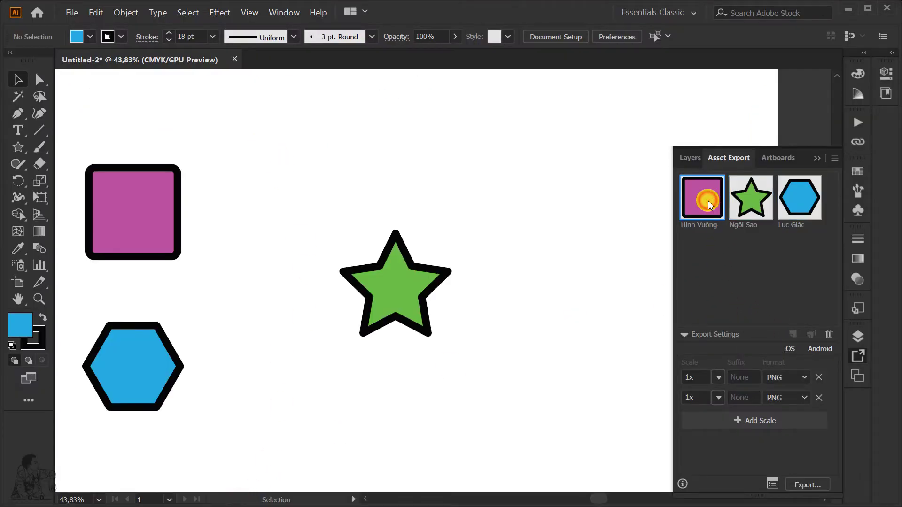
- Select the square, star and hexagon assets and re-export them into Giao Trinh Illustrator 2020
click(743, 196)
click(807, 196)
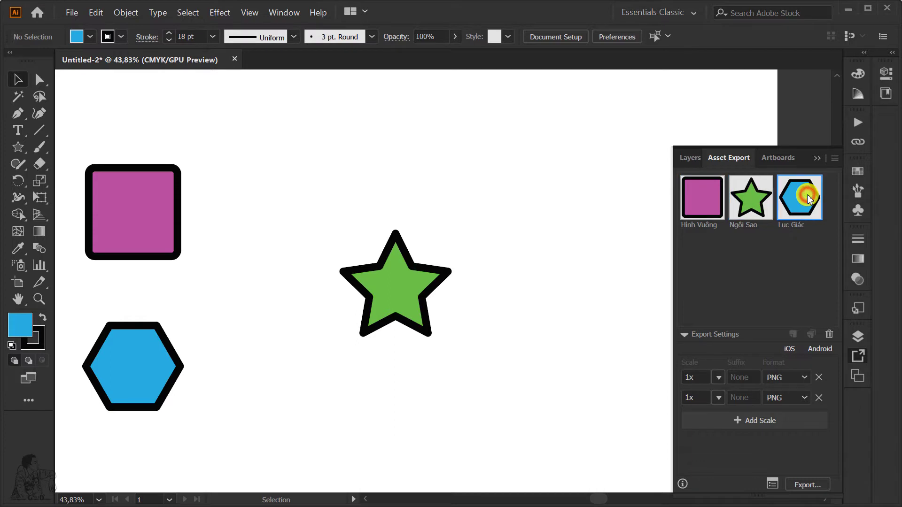
click(708, 209)
click(766, 195)
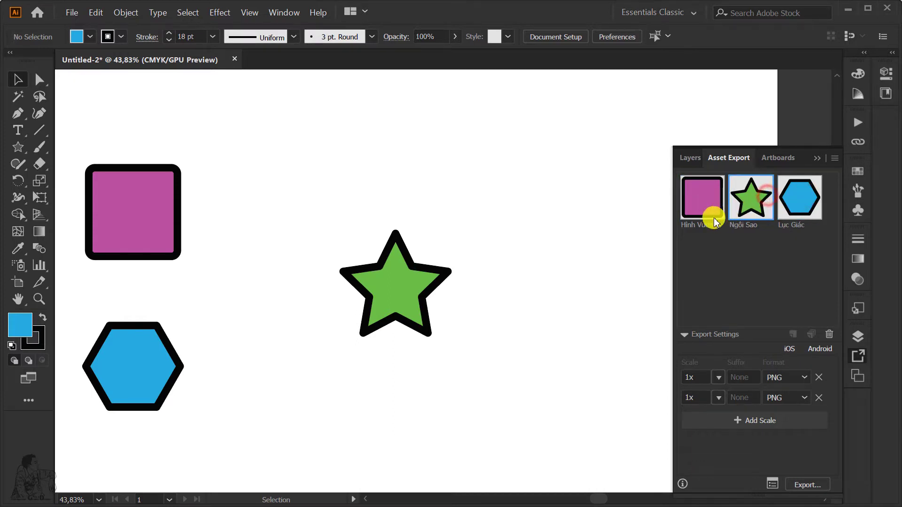
ctrl+click(747, 205)
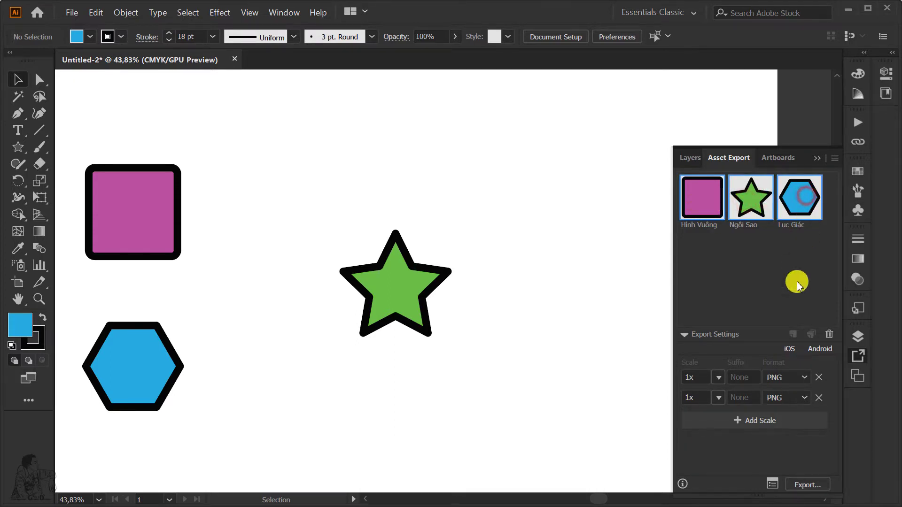
click(813, 486)
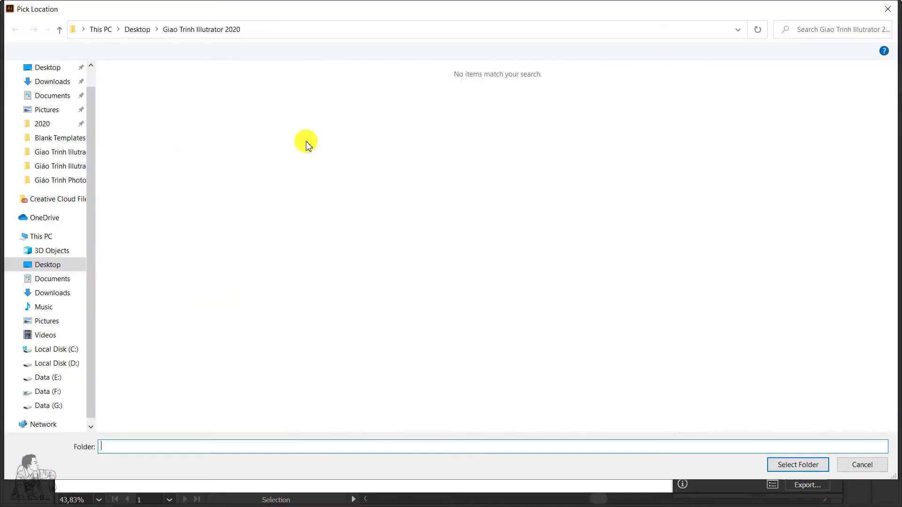
click(805, 467)
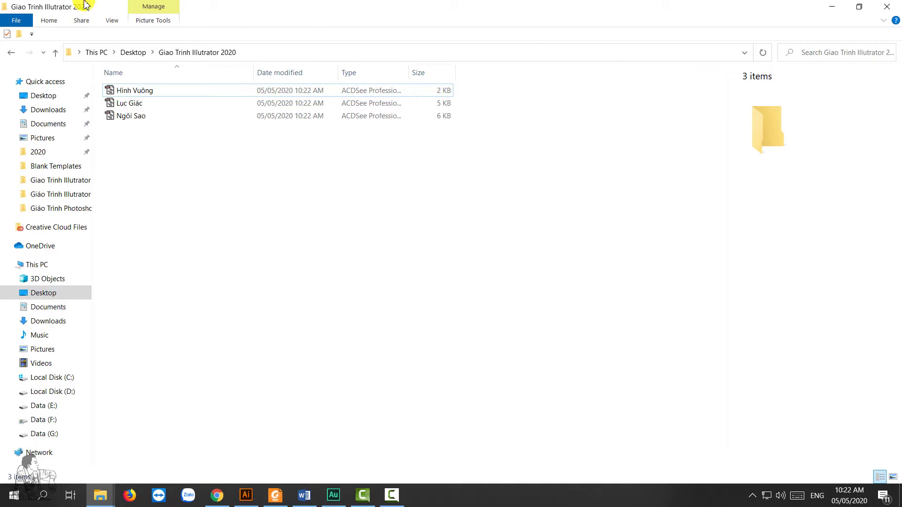
- Preview the Ngôi Sao star PNG, then drag all three PNGs onto the Illustrator artboard
click(135, 118)
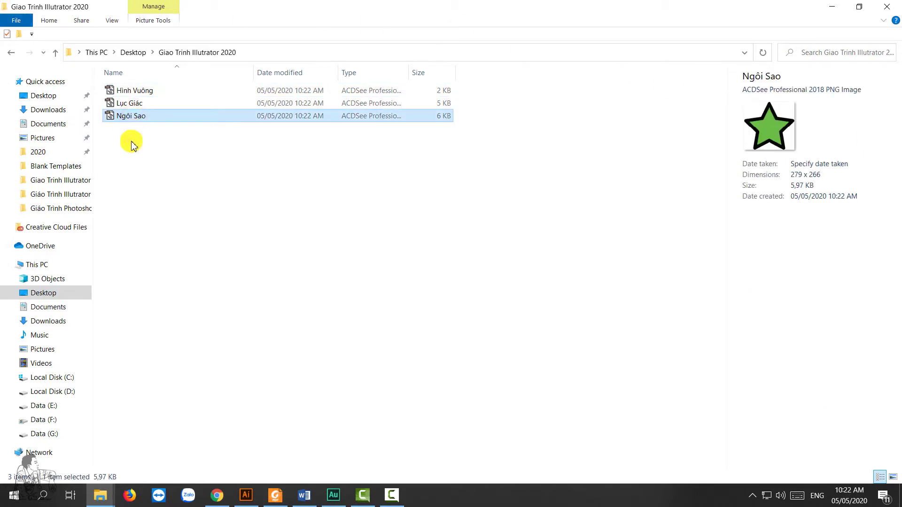
click(123, 117)
double_click(123, 117)
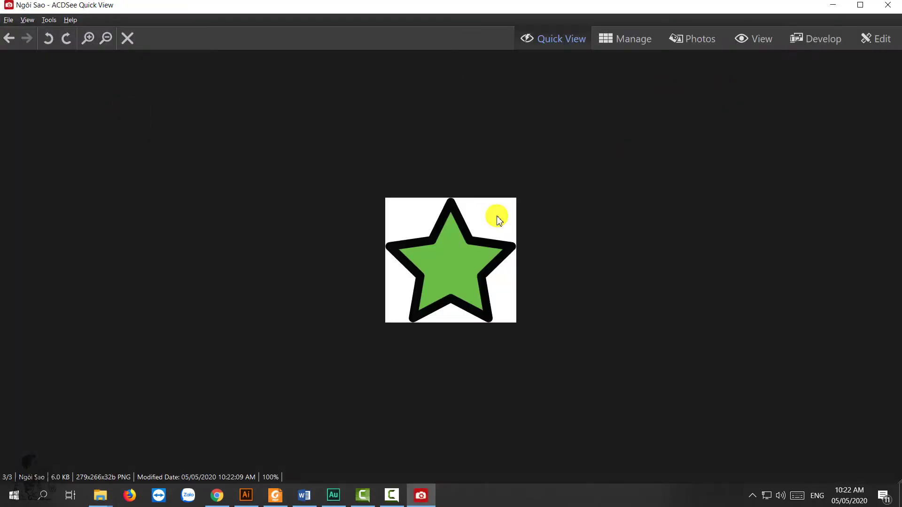
click(887, 10)
drag(137, 146, 167, 87)
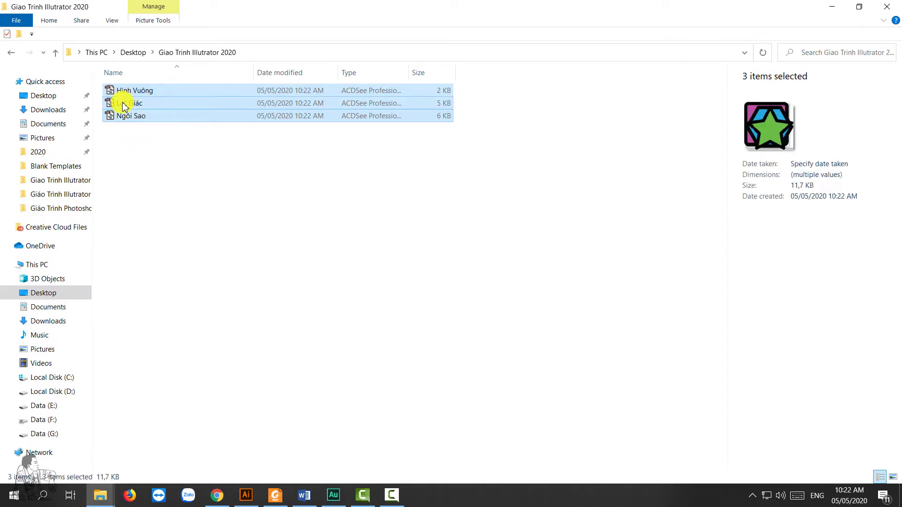
drag(123, 107, 481, 408)
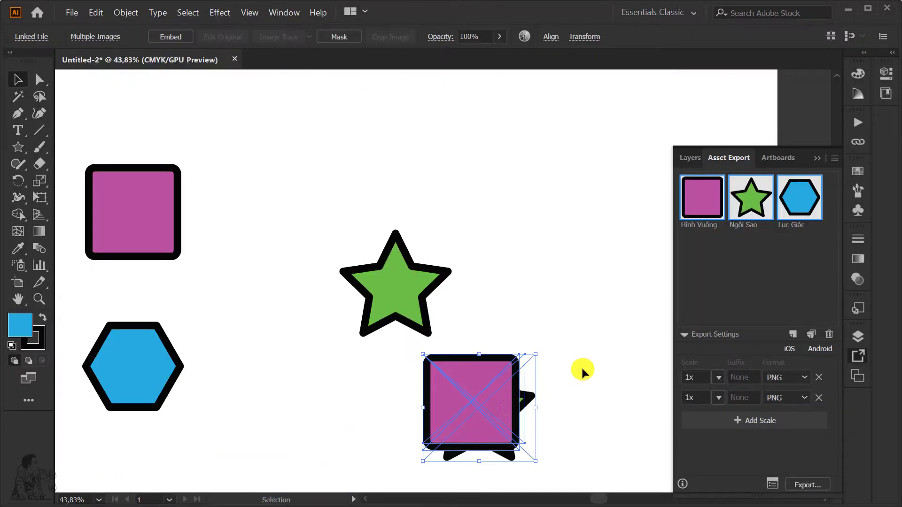
- Spread the placed PNG square, star and hexagon out side by side below the artboard
key(ctrl+minus)
key(ctrl+minus)
key(ctrl+minus)
mouse_move(451, 284)
mouse_down()
mouse_move(391, 383)
mouse_move(492, 399)
mouse_move(424, 395)
mouse_up()
key(z)
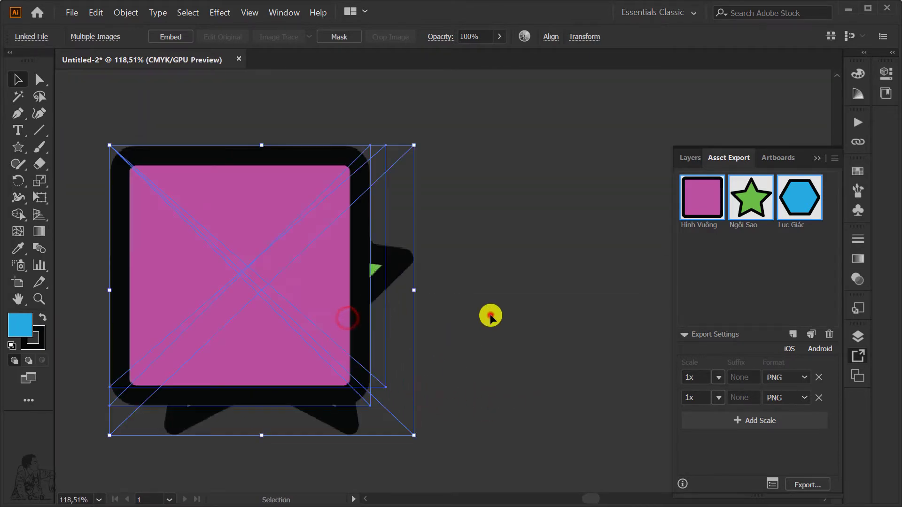
click(489, 316)
drag(247, 257, 524, 237)
key(ctrl+minus)
key(ctrl+minus)
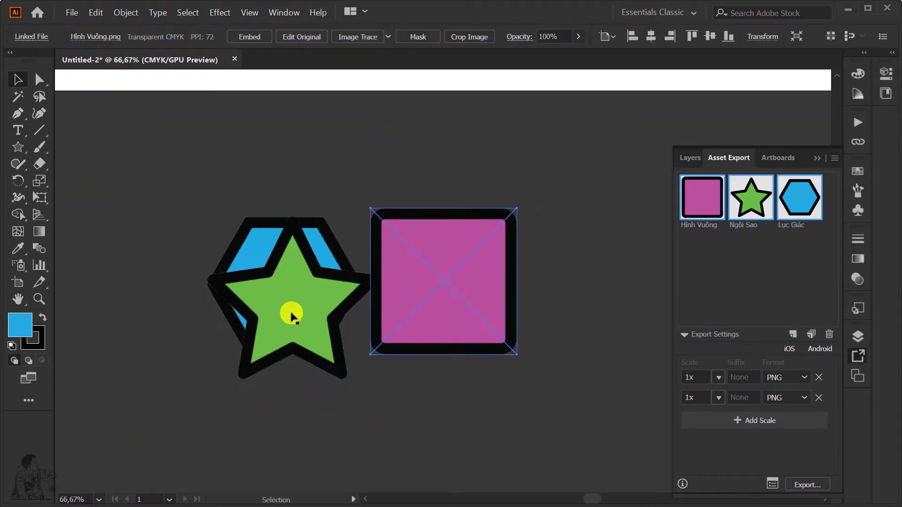
drag(291, 316, 116, 288)
mouse_move(302, 289)
mouse_down()
mouse_move(459, 282)
mouse_move(409, 278)
mouse_up()
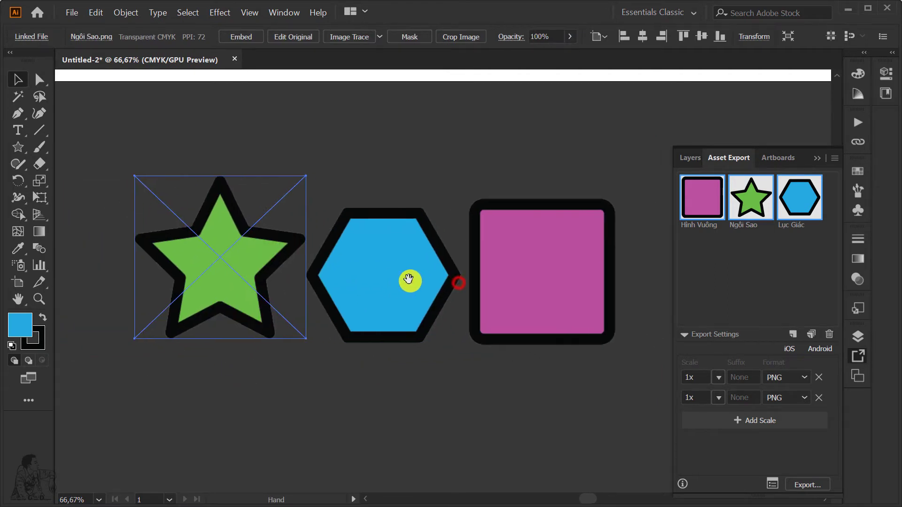
- Line the three placed images up in a row, then delete them all
drag(556, 269, 569, 242)
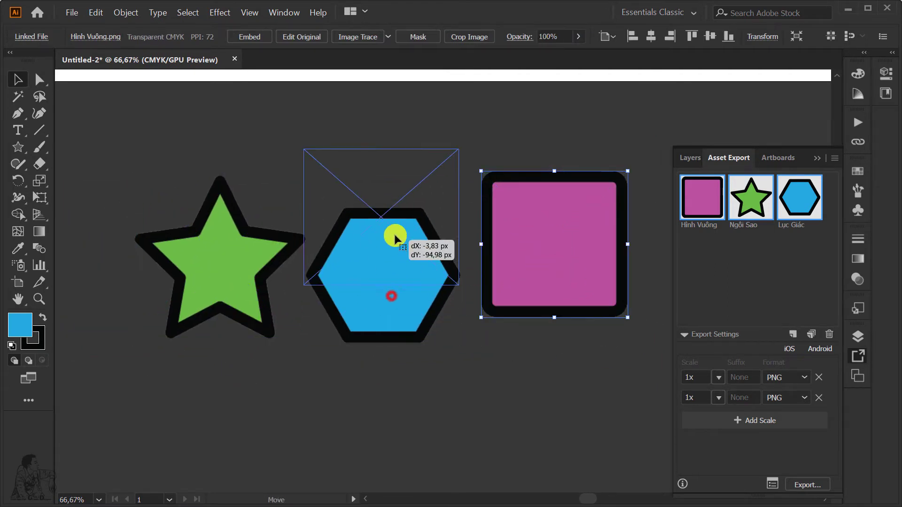
drag(395, 292, 395, 234)
drag(196, 265, 149, 227)
drag(373, 231, 373, 243)
mouse_move(536, 245)
mouse_down()
mouse_move(558, 210)
mouse_move(585, 239)
mouse_up()
drag(417, 236, 405, 224)
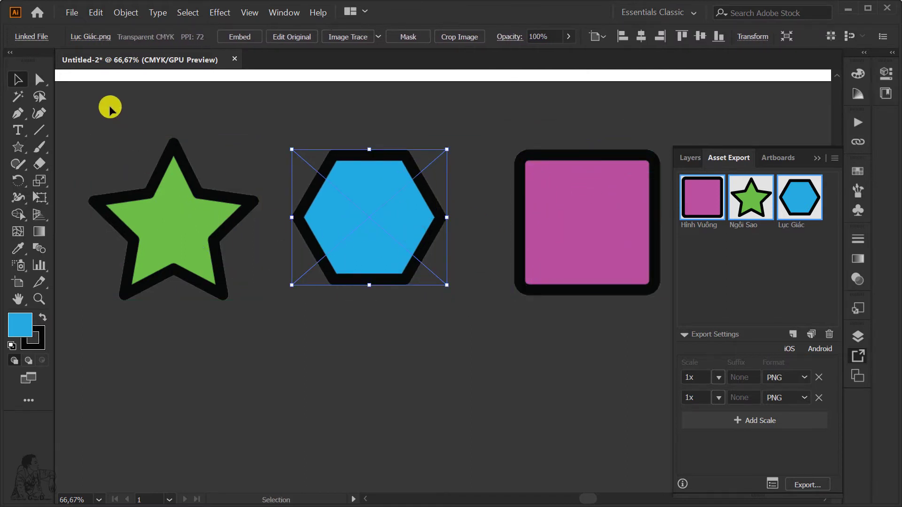
drag(109, 107, 603, 330)
key(Delete)
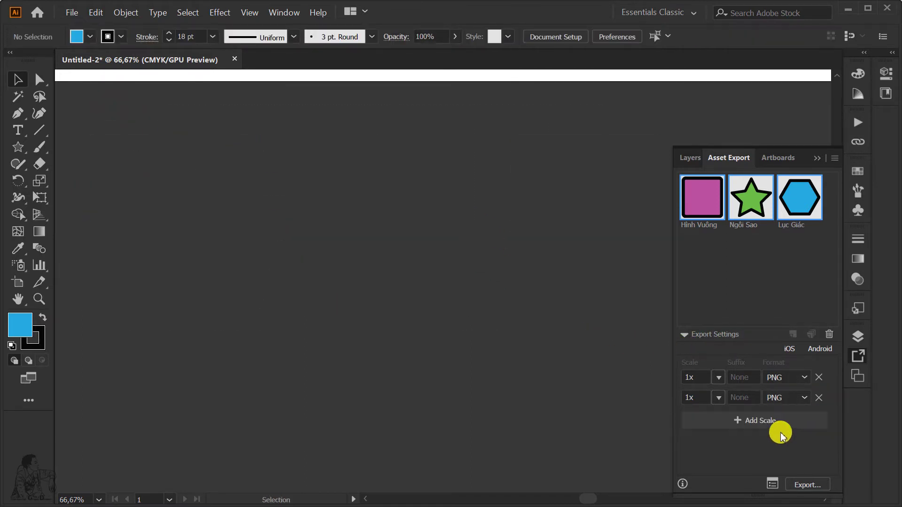
- Export the three assets as single SVG files into the Giao Trinh Illustrator 2020 folder
click(819, 398)
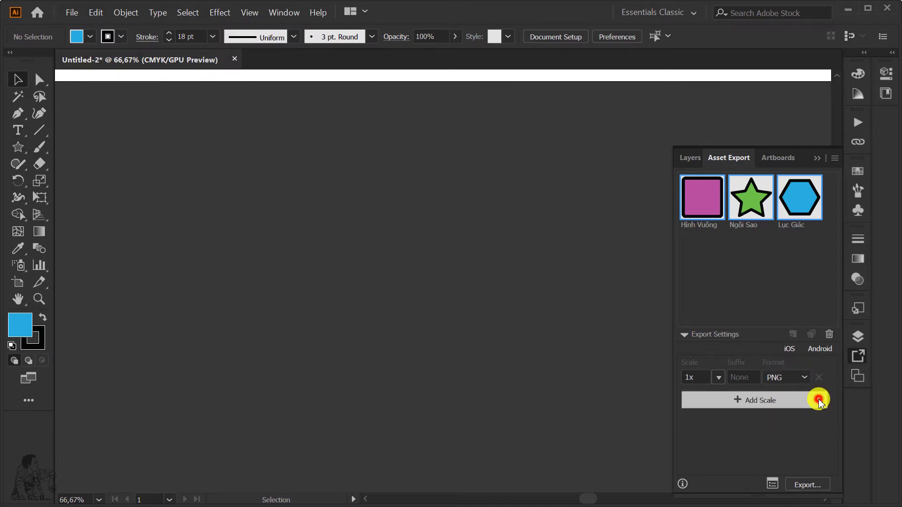
click(804, 380)
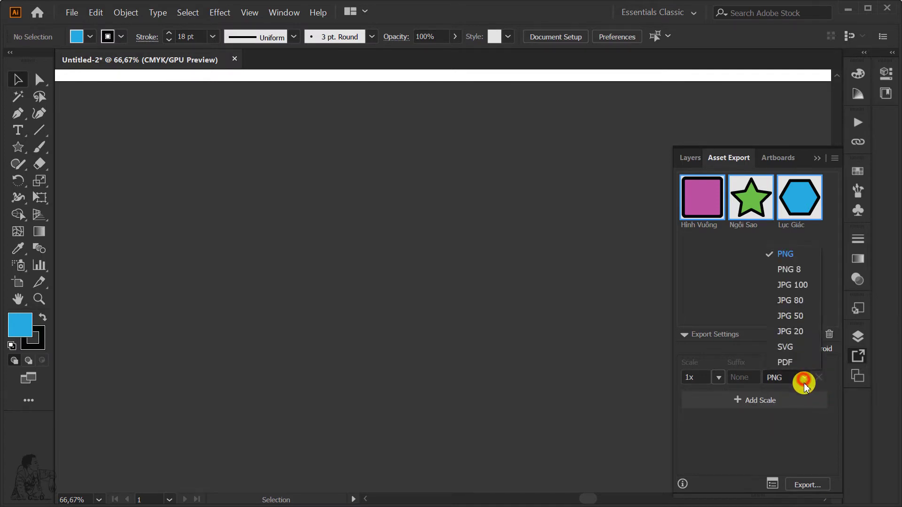
click(785, 348)
click(807, 483)
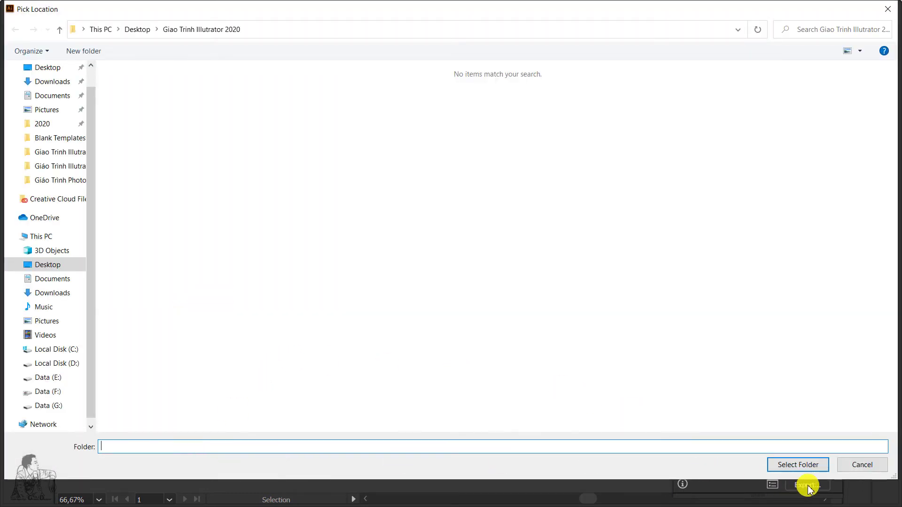
click(796, 466)
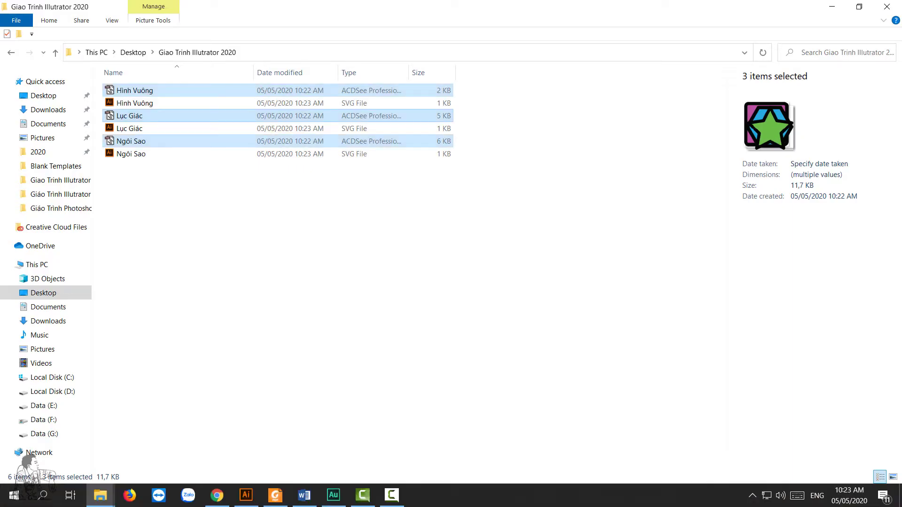
- Drag the Hình Vuông, Lục Giác and Ngôi Sao SVG files into Illustrator
click(121, 103)
ctrl+click(125, 129)
ctrl+click(140, 154)
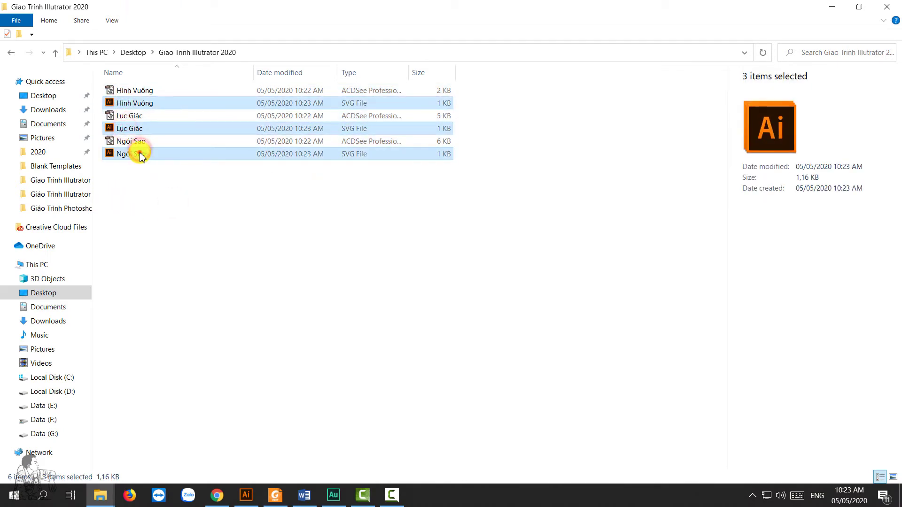
mouse_move(140, 154)
mouse_down()
mouse_move(267, 324)
mouse_move(494, 3)
mouse_up()
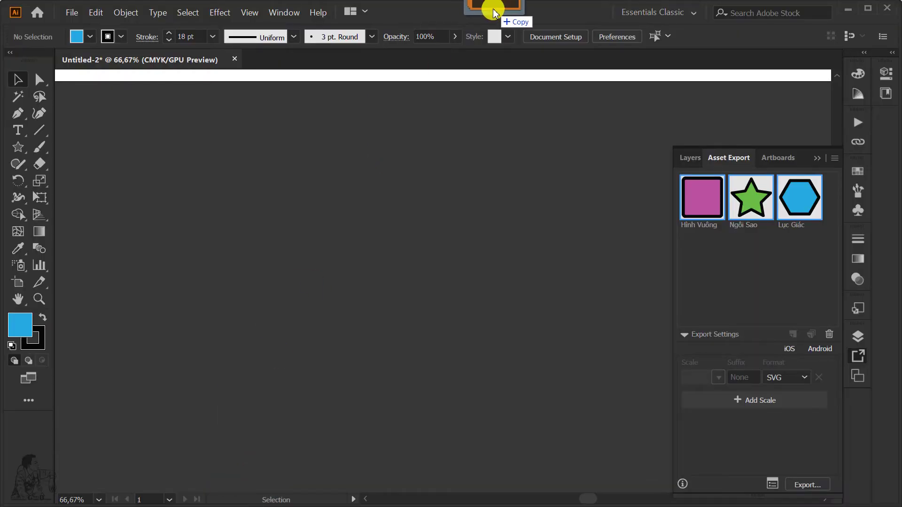
drag(494, 2, 530, 22)
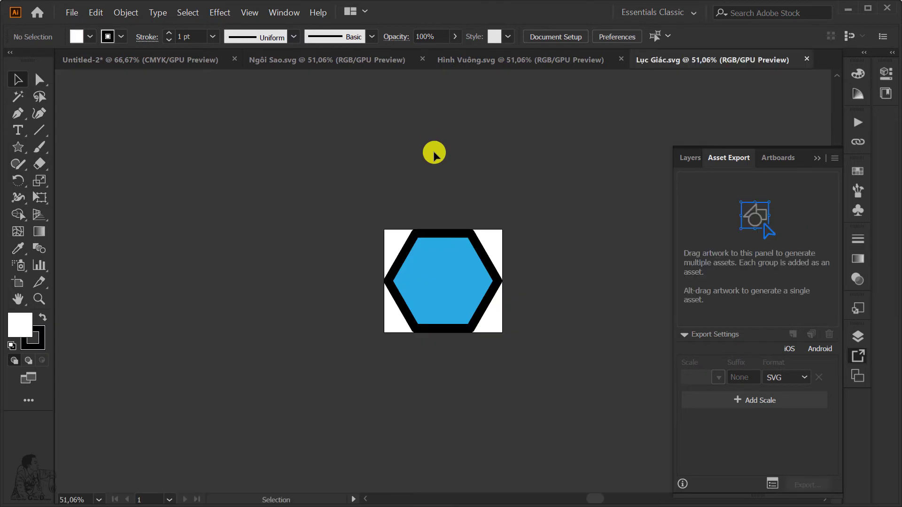
click(552, 284)
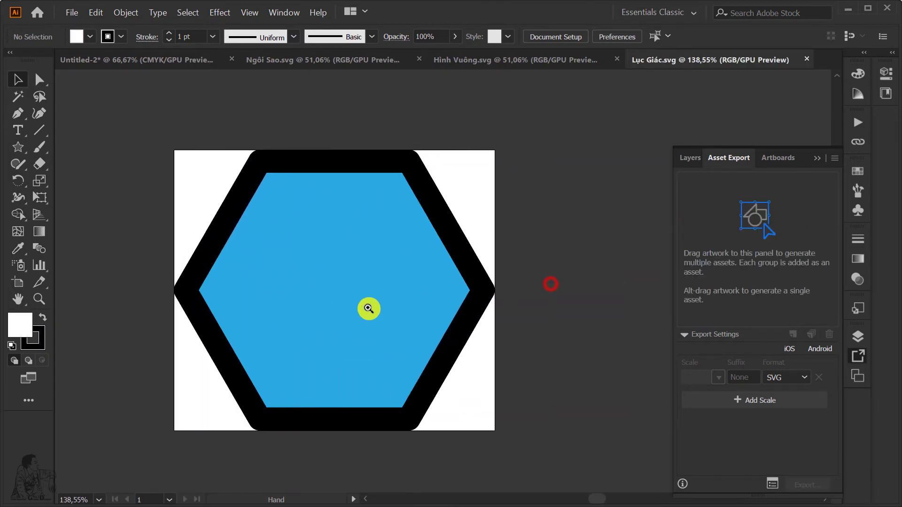
click(369, 308)
key(v)
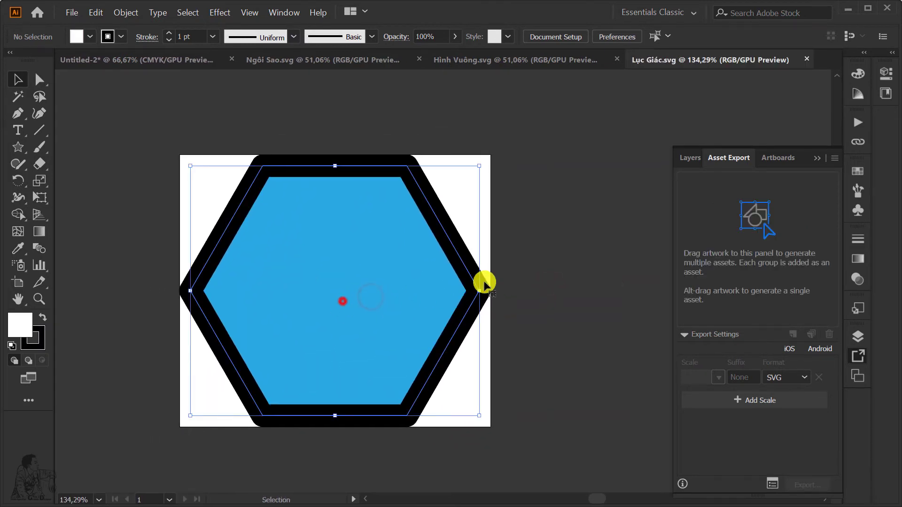
click(413, 273)
mouse_move(413, 272)
mouse_down()
mouse_move(553, 250)
mouse_move(256, 264)
mouse_move(370, 262)
mouse_up()
key(ctrl+z)
key(ctrl+z)
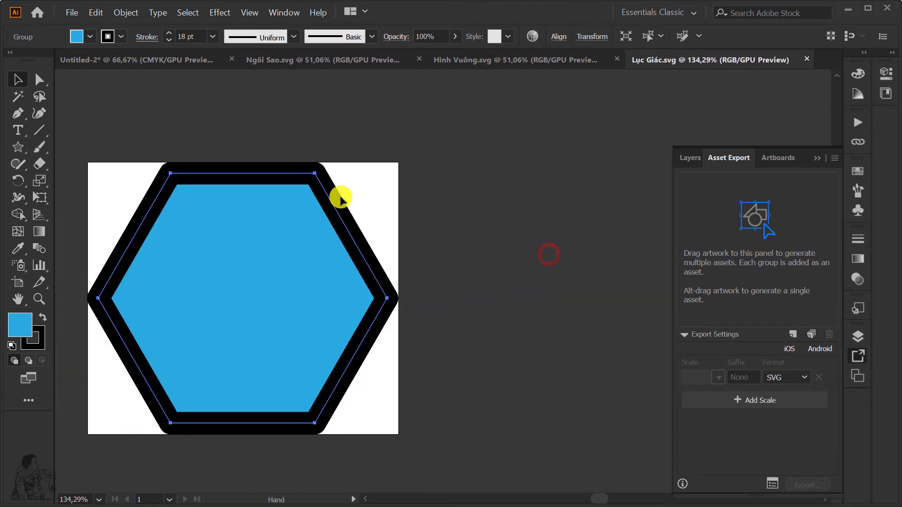
drag(370, 188, 541, 103)
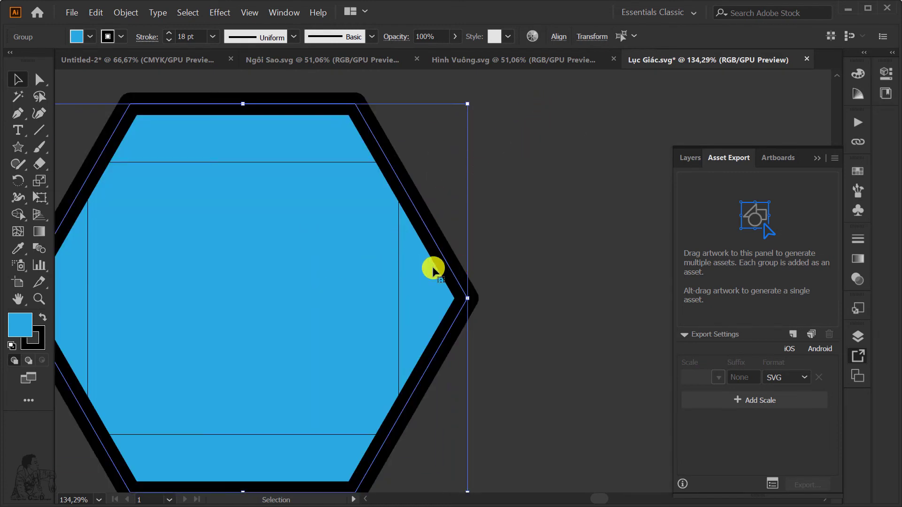
key(ctrl+z)
key(ctrl+z)
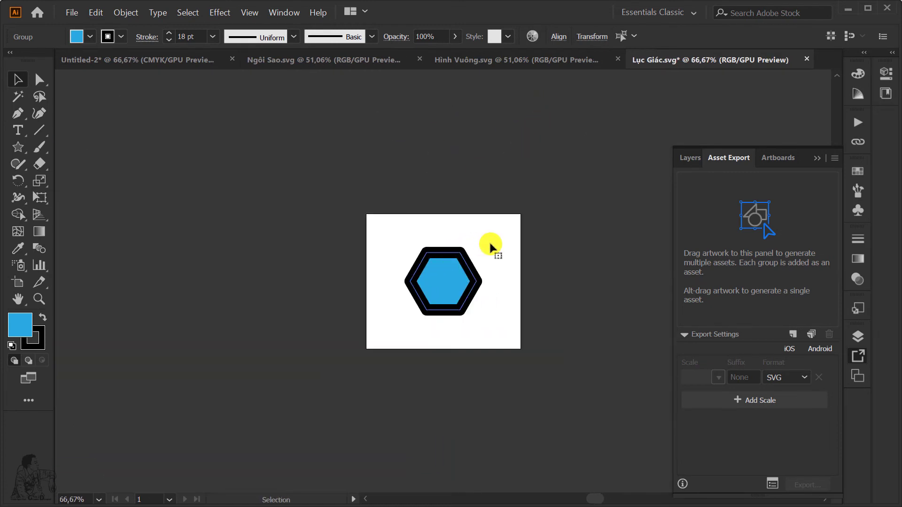
key(ctrl+z)
click(563, 213)
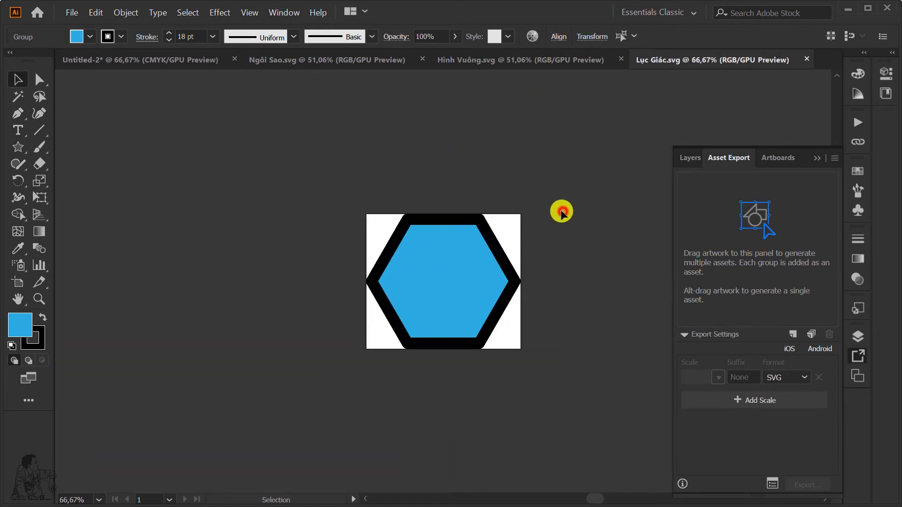
click(540, 60)
click(353, 61)
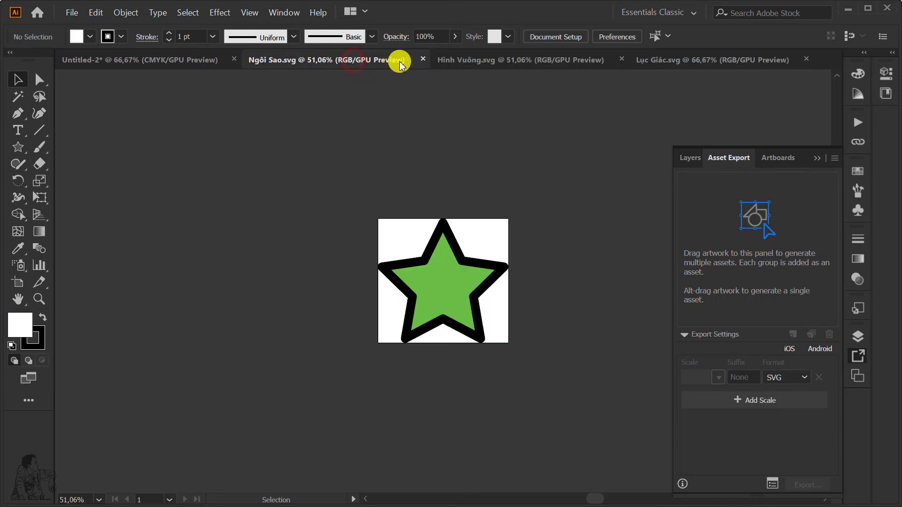
click(687, 61)
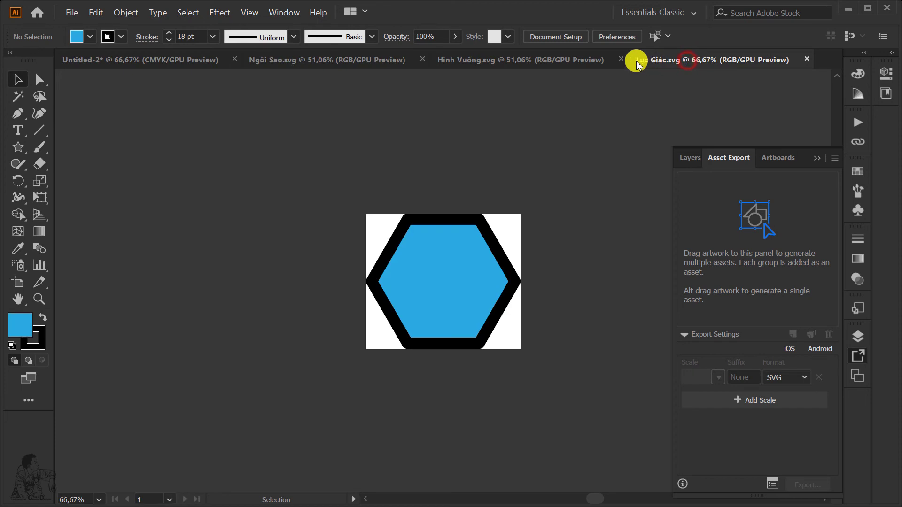
click(592, 60)
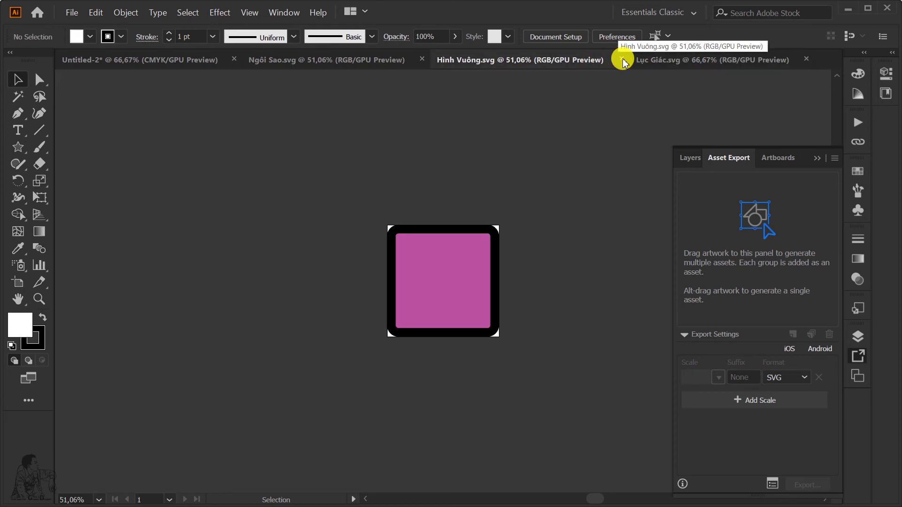
click(622, 60)
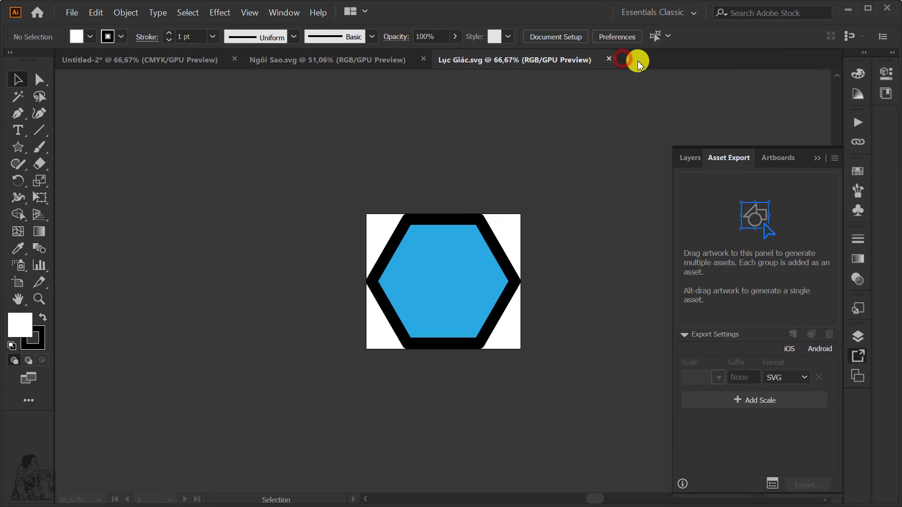
click(609, 59)
click(424, 59)
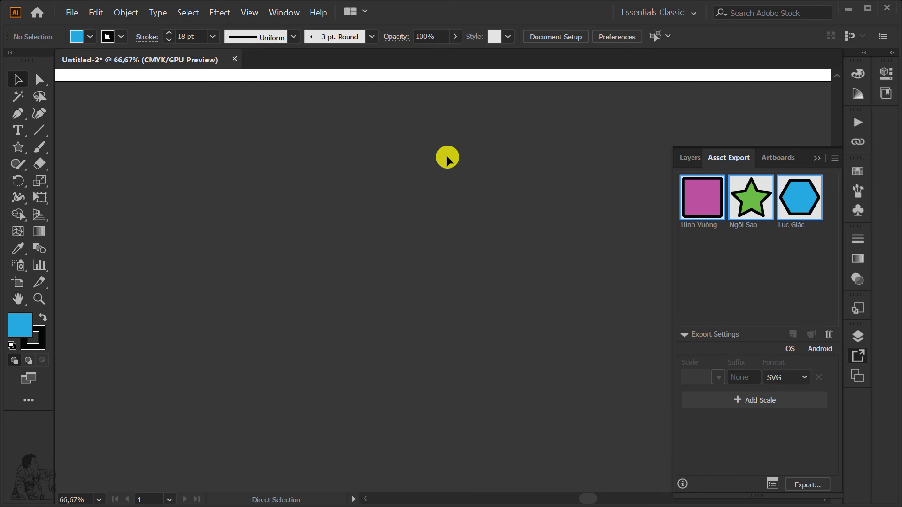
key(ctrl+0)
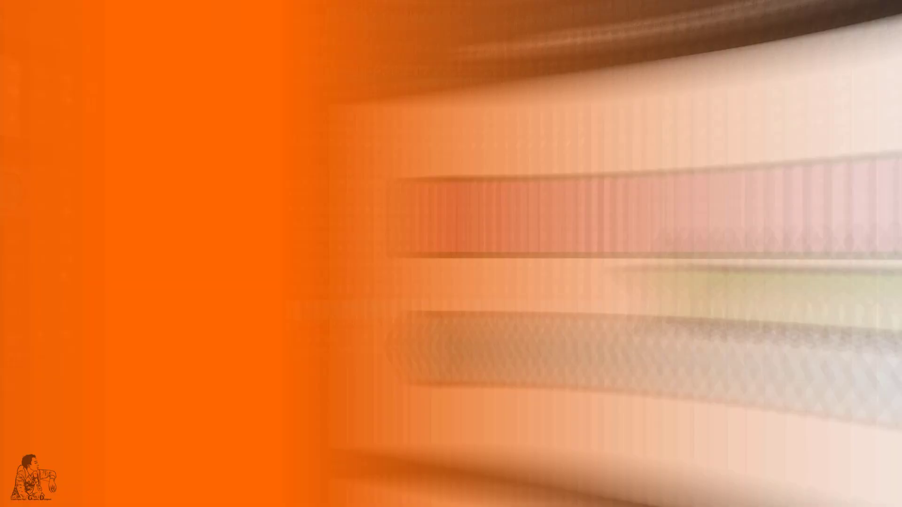